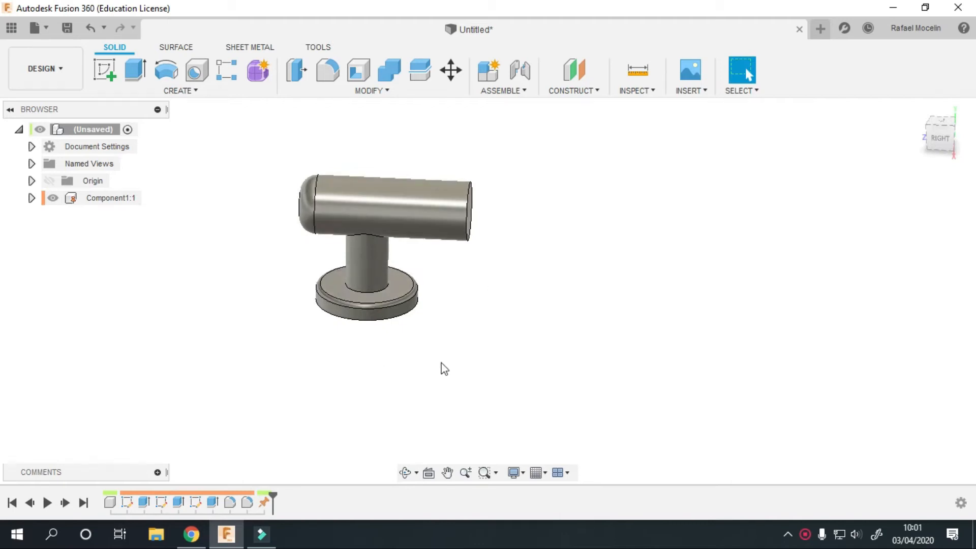
- Create a new component under the top-level assembly
{"action": "middle_click_drag", "start_coordinate": [497, 308], "coordinate": [480, 306]}
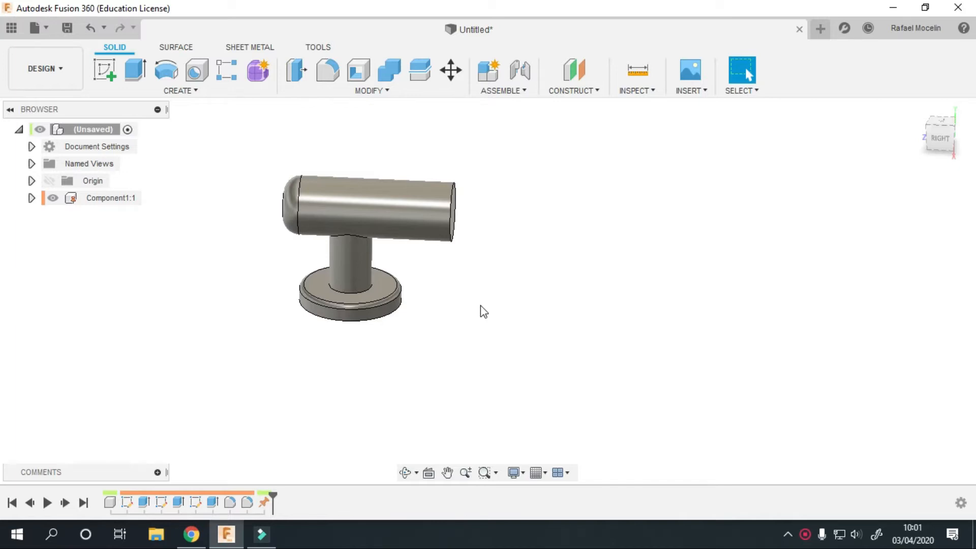
{"action": "scroll", "coordinate": [480, 311], "scroll_direction": "down", "scroll_amount": 3}
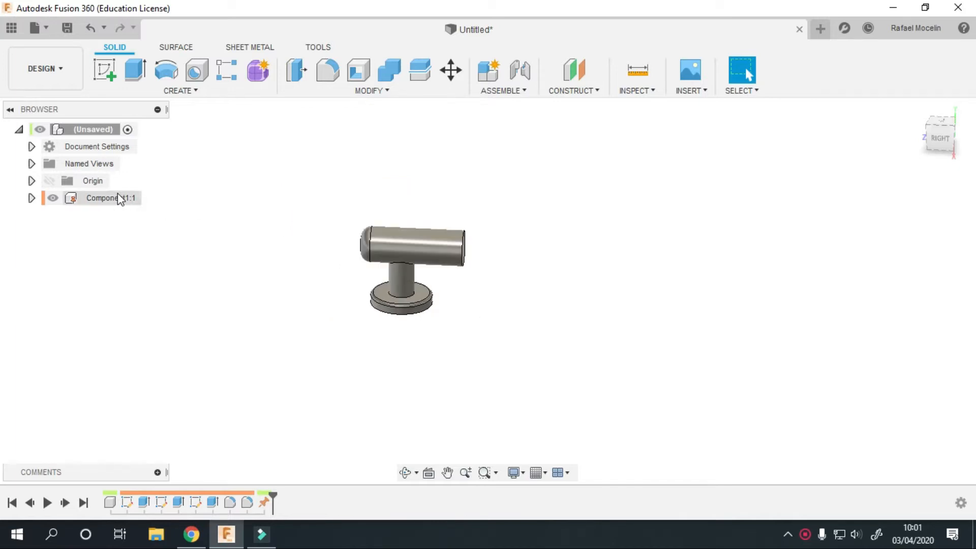
{"action": "right_click", "coordinate": [94, 131]}
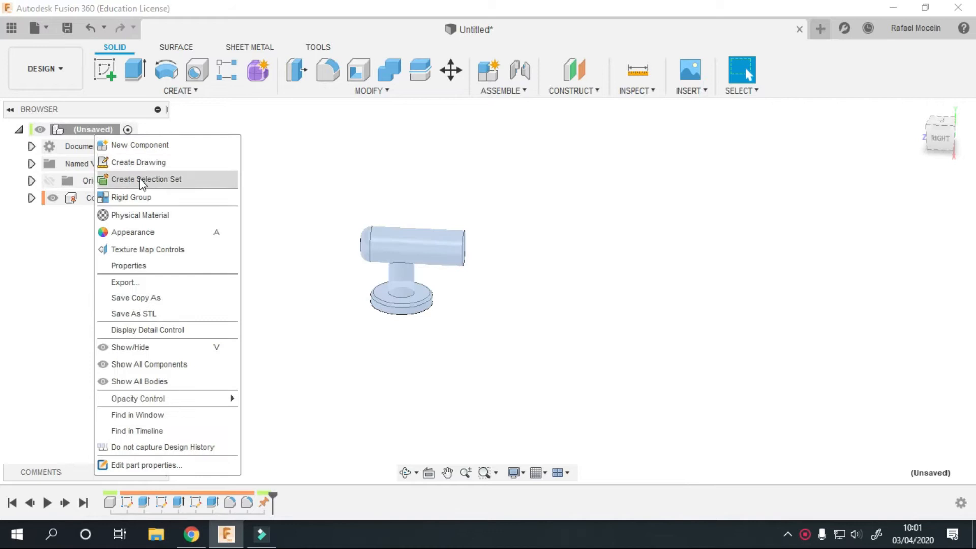
{"action": "left_click", "coordinate": [146, 145]}
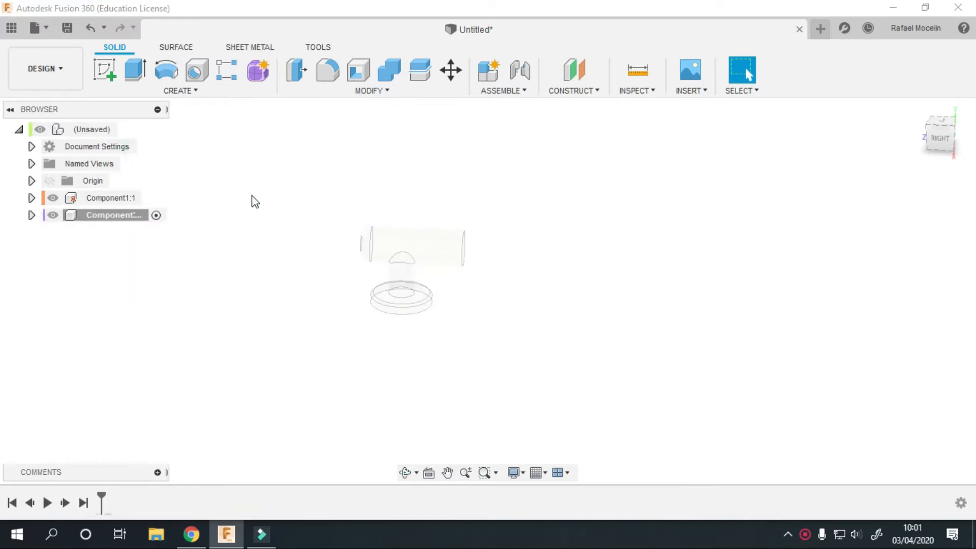
- Start a sketch on the flat end face of the horizontal cylinder, inside the new component
{"action": "left_click", "coordinate": [110, 85]}
{"action": "middle_click_drag", "start_coordinate": [193, 242], "coordinate": [181, 208]}
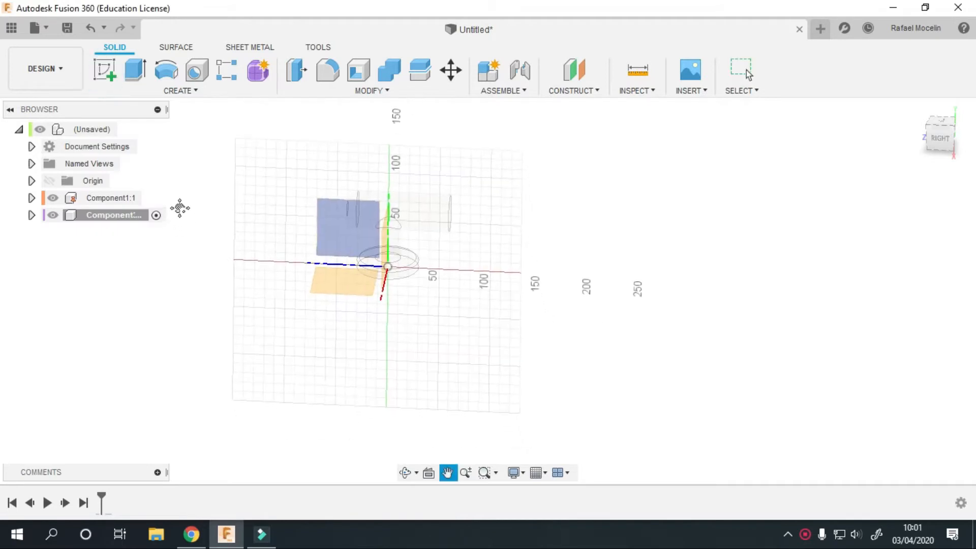
{"action": "mouse_move", "coordinate": [430, 360]}
{"action": "middle_mouse_down", "text": "shift"}
{"action": "mouse_move", "coordinate": [384, 365]}
{"action": "mouse_move", "coordinate": [344, 406]}
{"action": "mouse_move", "coordinate": [345, 420]}
{"action": "mouse_move", "coordinate": [387, 378]}
{"action": "middle_mouse_up", "text": "shift"}
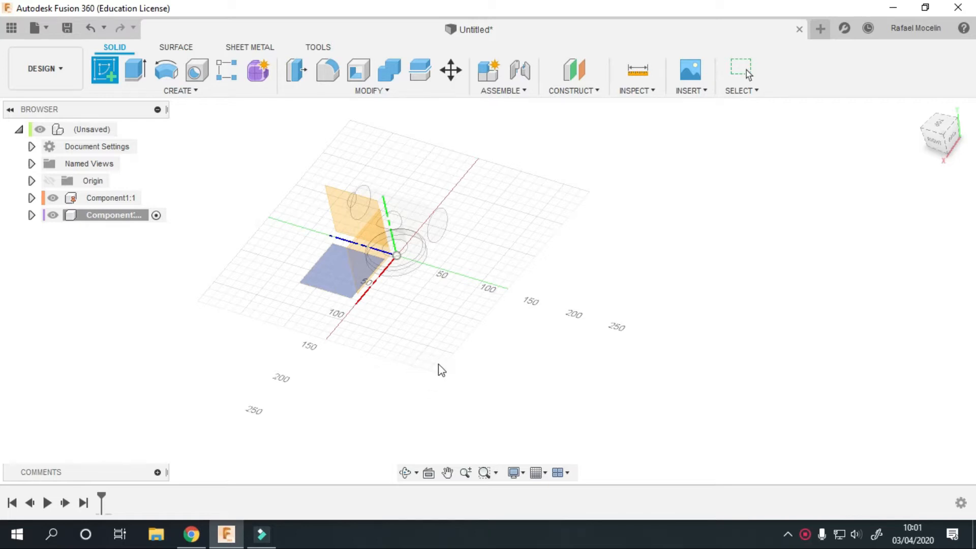
{"action": "middle_click_drag", "start_coordinate": [418, 363], "coordinate": [414, 324], "text": "shift"}
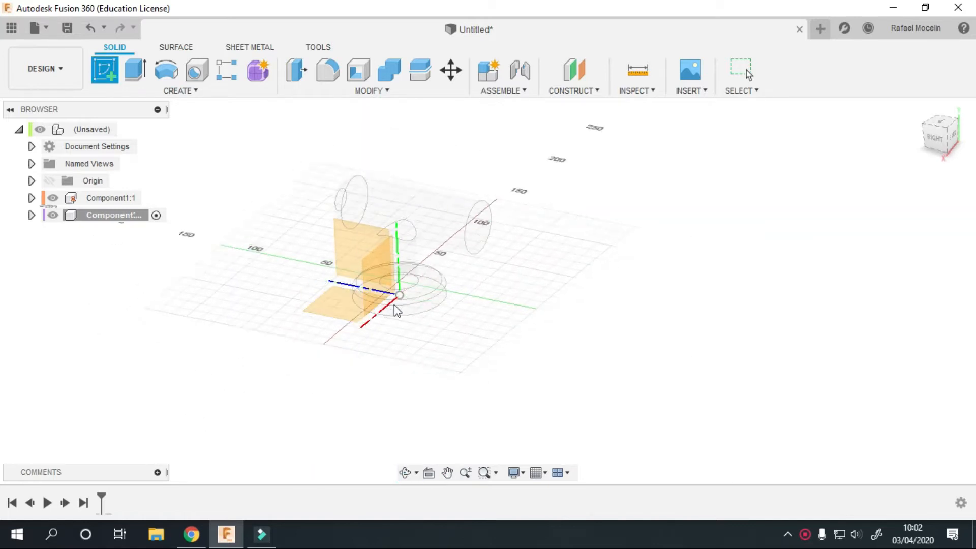
{"action": "middle_click_drag", "start_coordinate": [498, 324], "coordinate": [508, 337]}
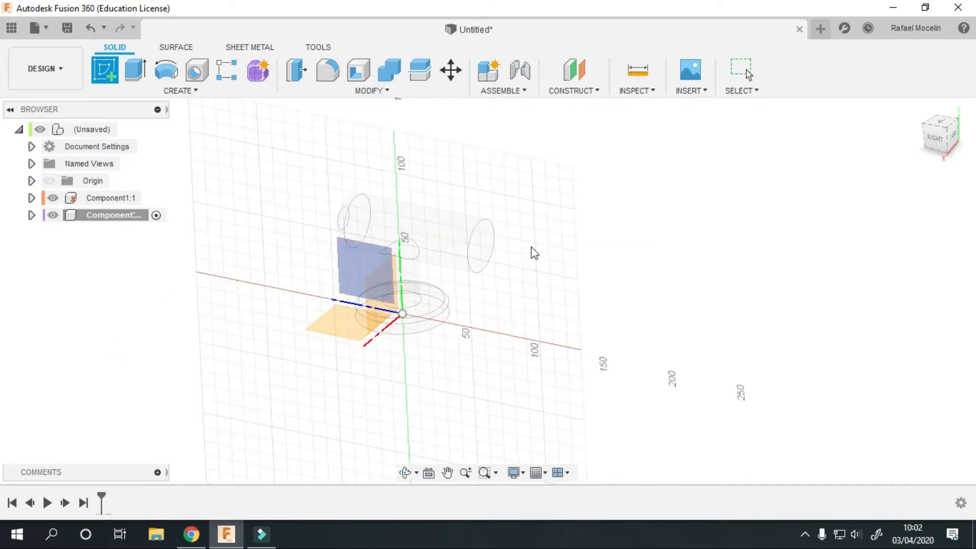
{"action": "scroll", "coordinate": [484, 252], "scroll_direction": "up", "scroll_amount": 1}
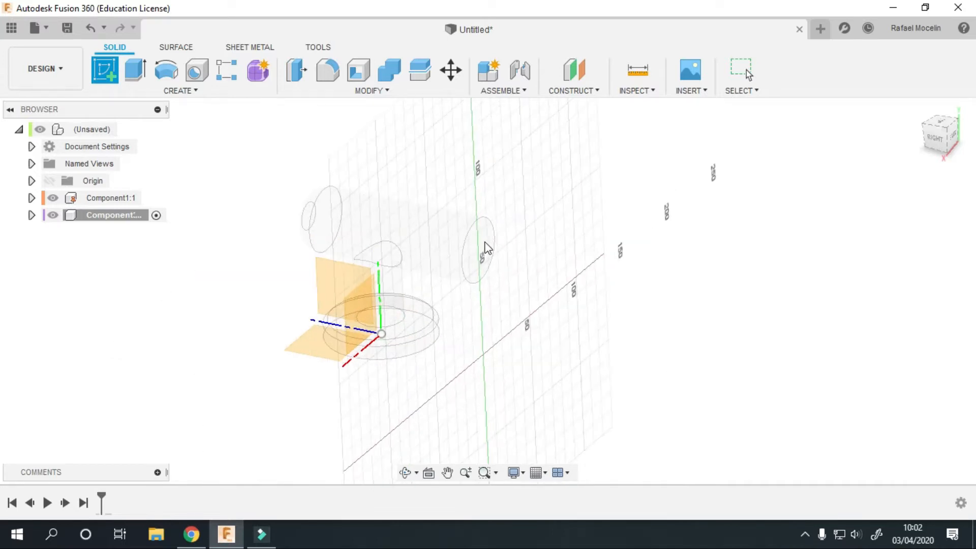
{"action": "left_click", "coordinate": [485, 247]}
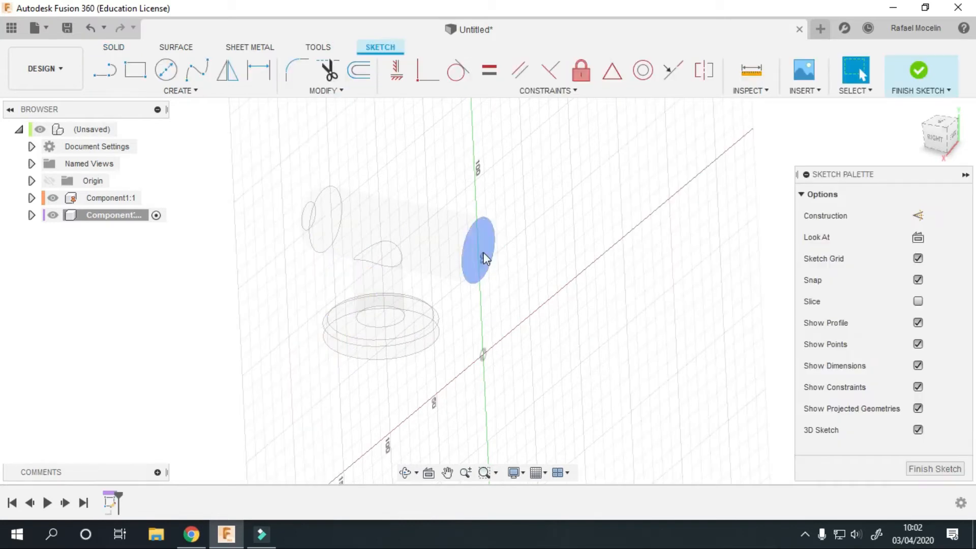
- Project the circular edge of the cylinder's end face into the sketch, with the projection link on
{"action": "left_click", "coordinate": [484, 237]}
{"action": "mouse_move", "coordinate": [436, 312]}
{"action": "middle_mouse_down", "text": "shift"}
{"action": "mouse_move", "coordinate": [536, 279]}
{"action": "mouse_move", "coordinate": [388, 283]}
{"action": "mouse_move", "coordinate": [871, 220]}
{"action": "middle_mouse_up", "text": "shift"}
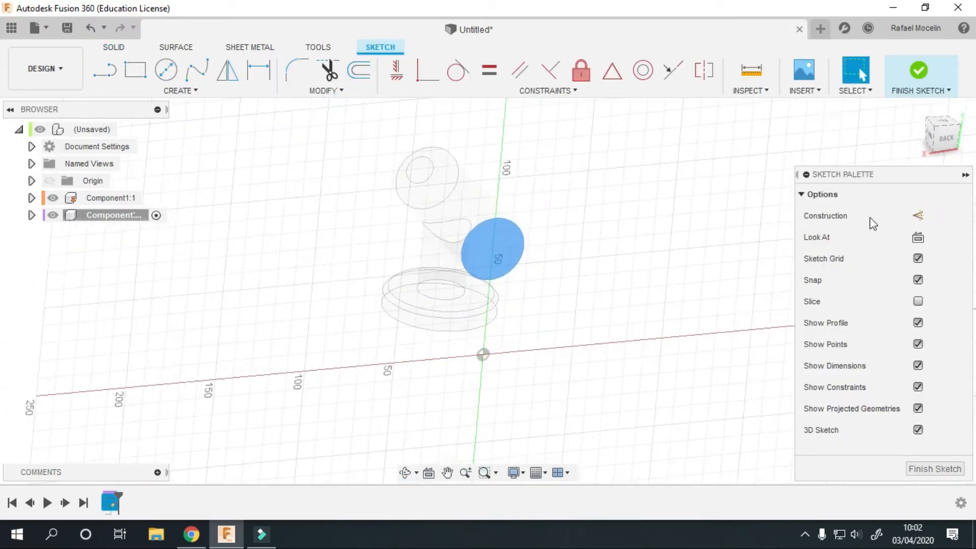
{"action": "left_click", "coordinate": [951, 142]}
{"action": "middle_click_drag", "start_coordinate": [597, 325], "coordinate": [626, 344], "text": "shift"}
{"action": "left_click", "coordinate": [625, 345]}
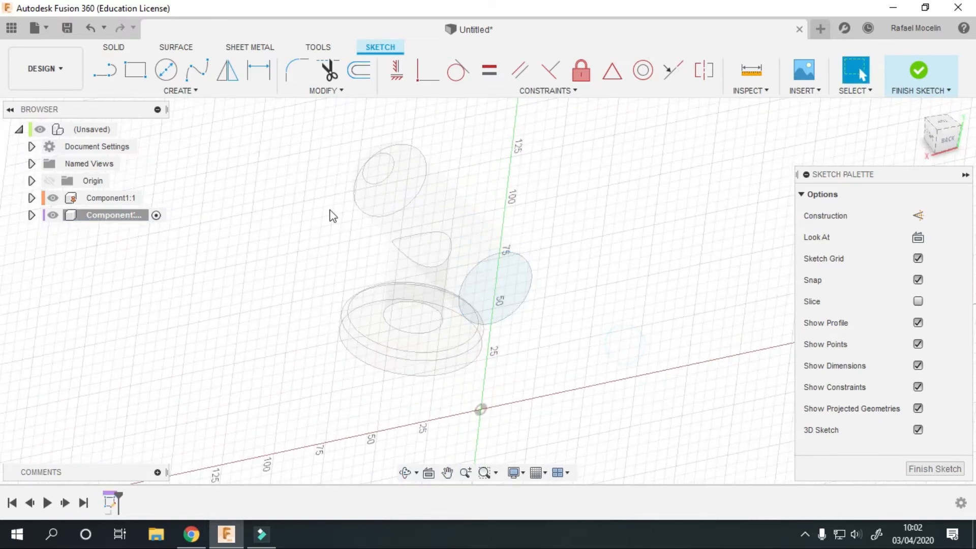
{"action": "left_click", "coordinate": [181, 91]}
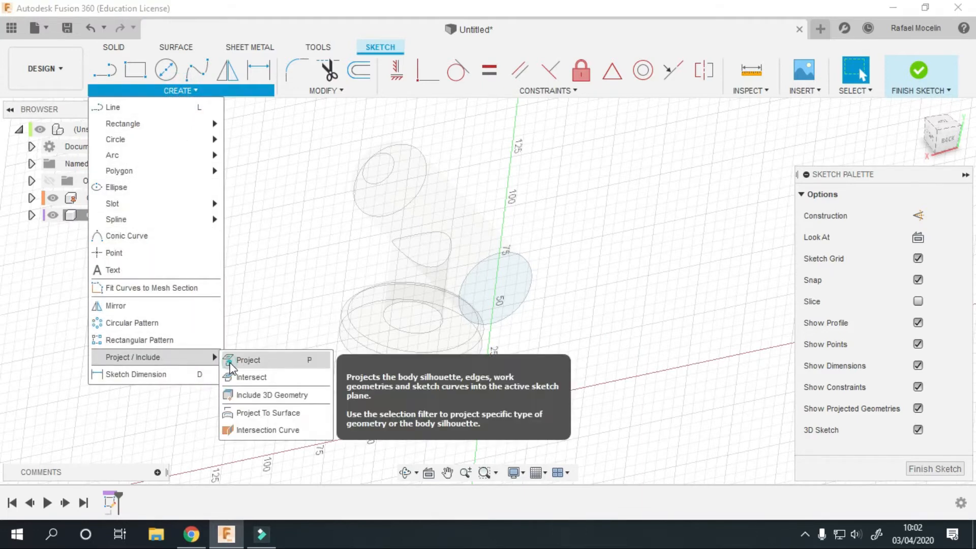
{"action": "left_click", "coordinate": [239, 358]}
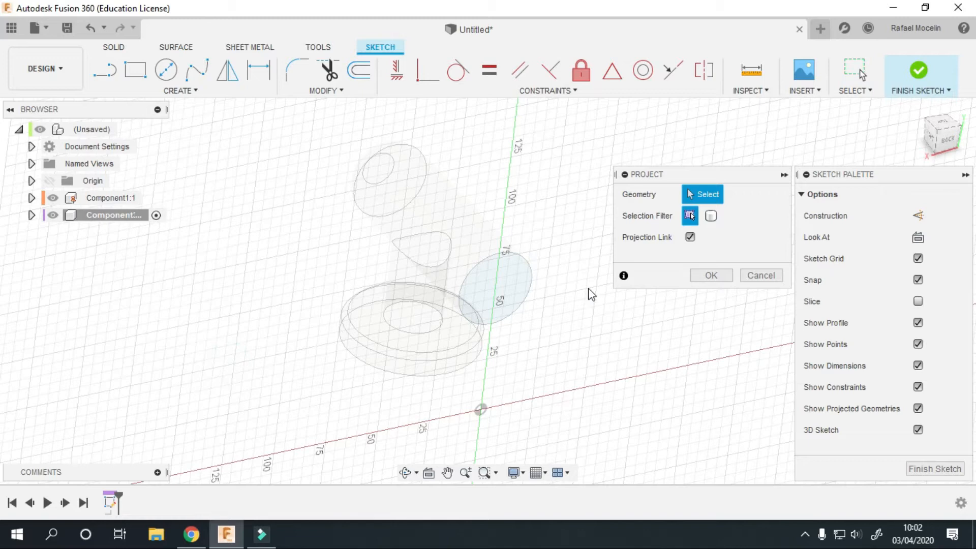
{"action": "left_click", "coordinate": [529, 272]}
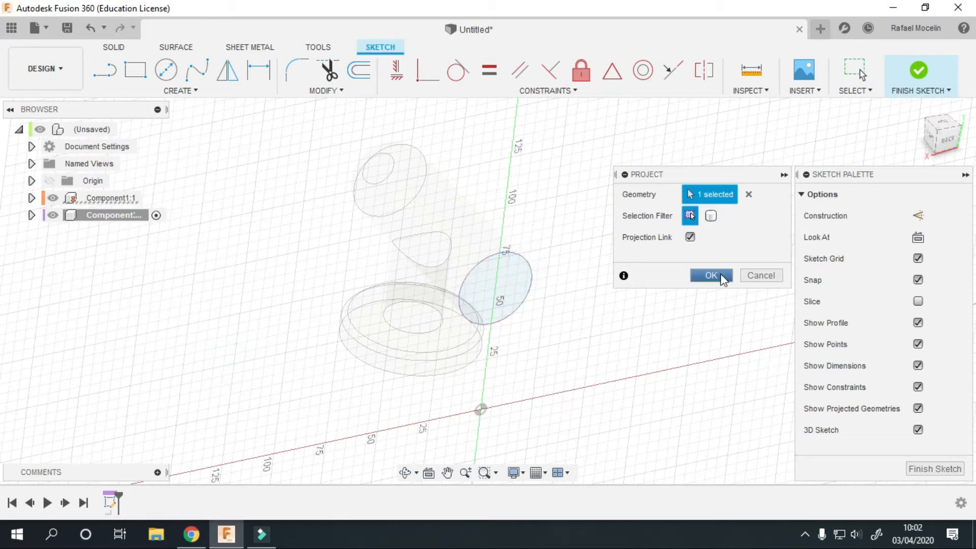
{"action": "left_click", "coordinate": [717, 275]}
{"action": "middle_click_drag", "start_coordinate": [582, 316], "coordinate": [584, 285], "text": "shift"}
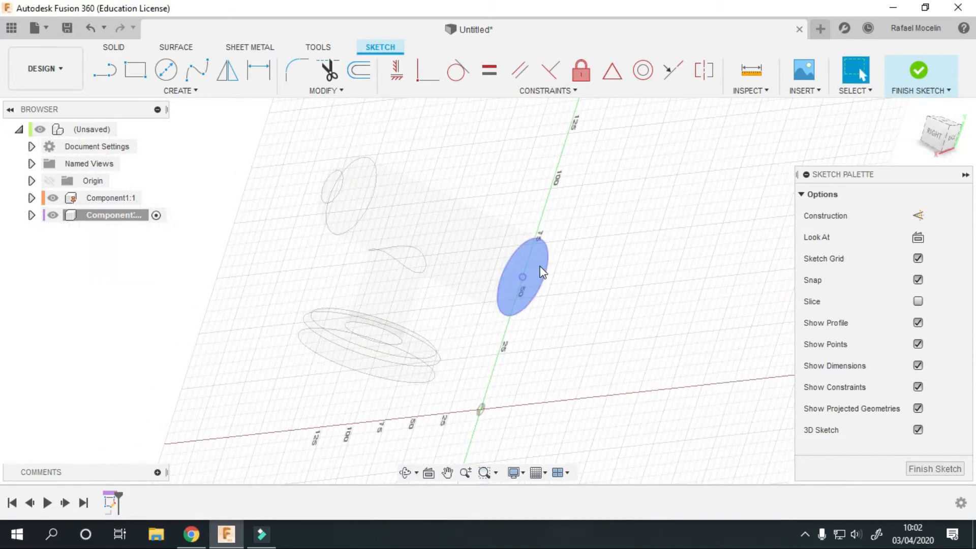
- Extrude the projected circle 200 mm outward as a new body and make the top-level assembly active
{"action": "left_click", "coordinate": [116, 47]}
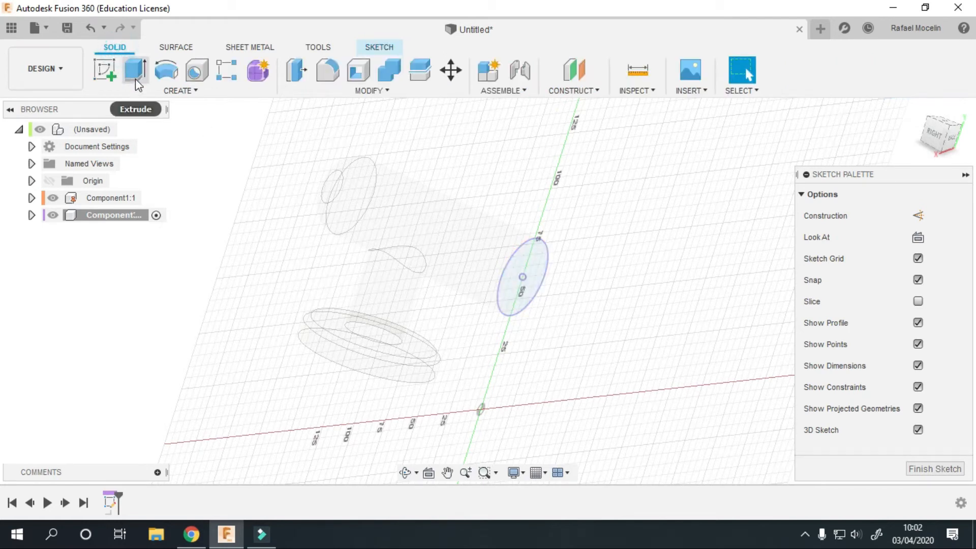
{"action": "left_click", "coordinate": [136, 81]}
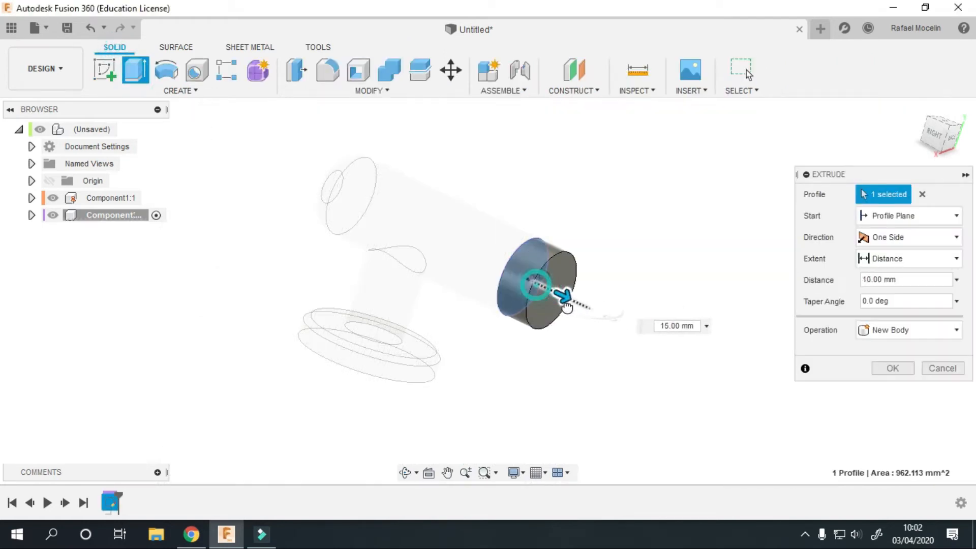
{"action": "left_click_drag", "start_coordinate": [566, 306], "coordinate": [600, 319]}
{"action": "type", "text": "200"}
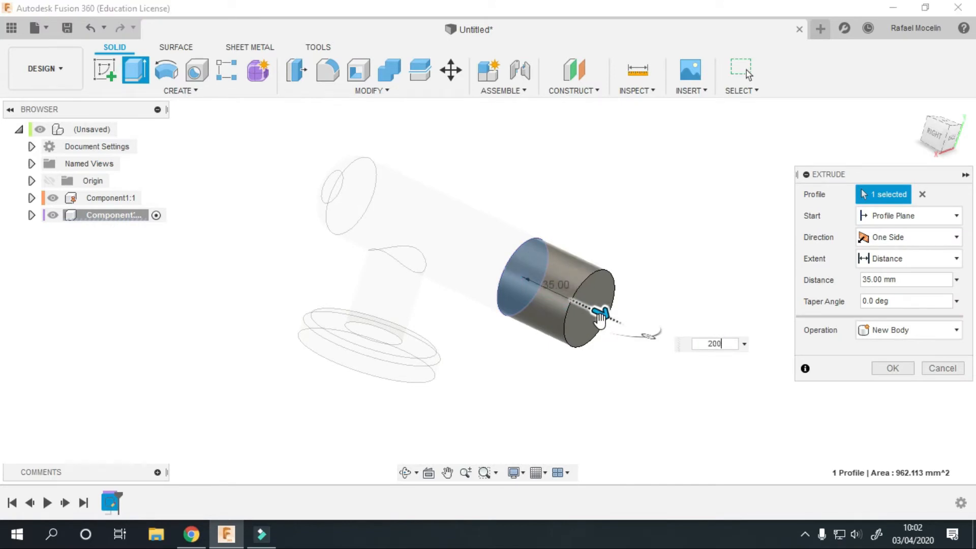
{"action": "key", "text": "Return"}
{"action": "middle_click_drag", "start_coordinate": [601, 321], "coordinate": [457, 273]}
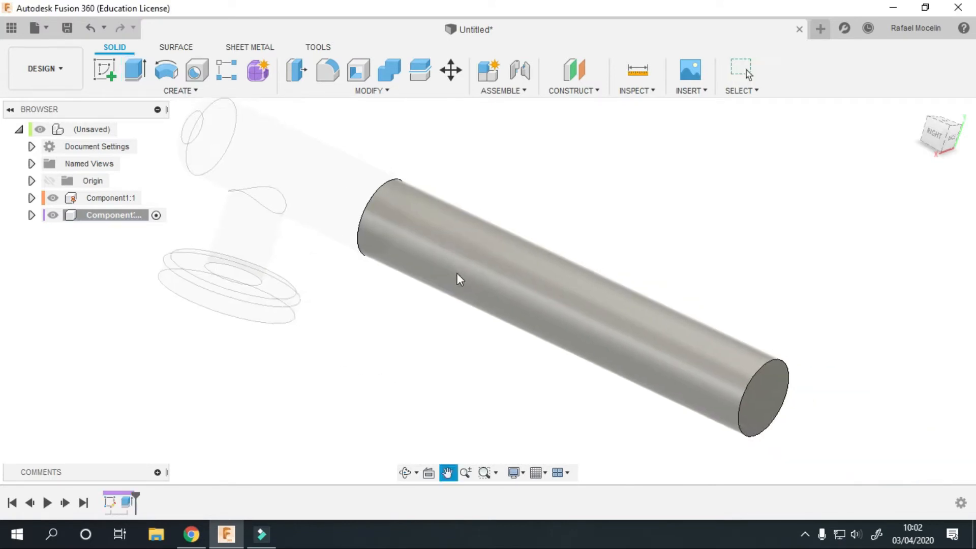
{"action": "scroll", "coordinate": [457, 273], "scroll_direction": "down", "scroll_amount": 2}
{"action": "middle_click_drag", "start_coordinate": [522, 252], "coordinate": [541, 247], "text": "shift"}
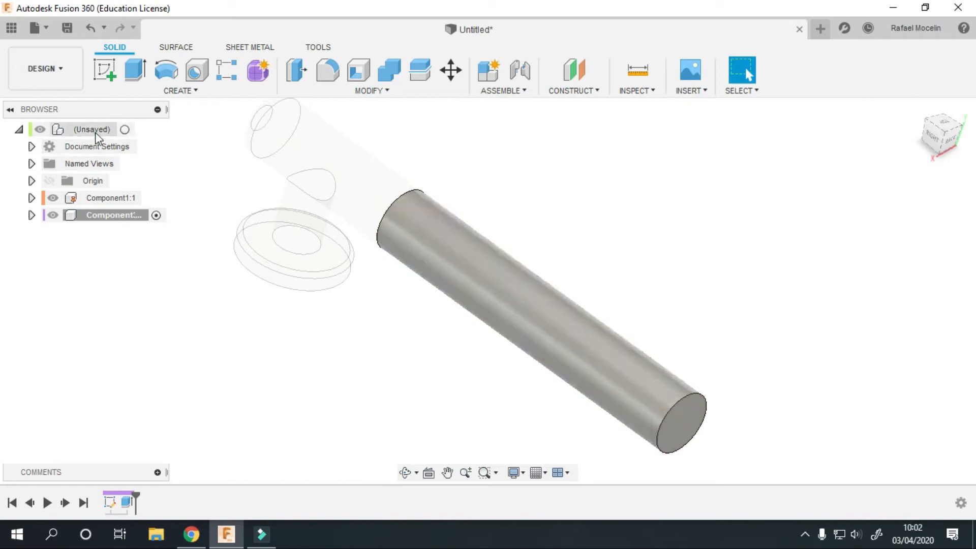
{"action": "left_click", "coordinate": [125, 130]}
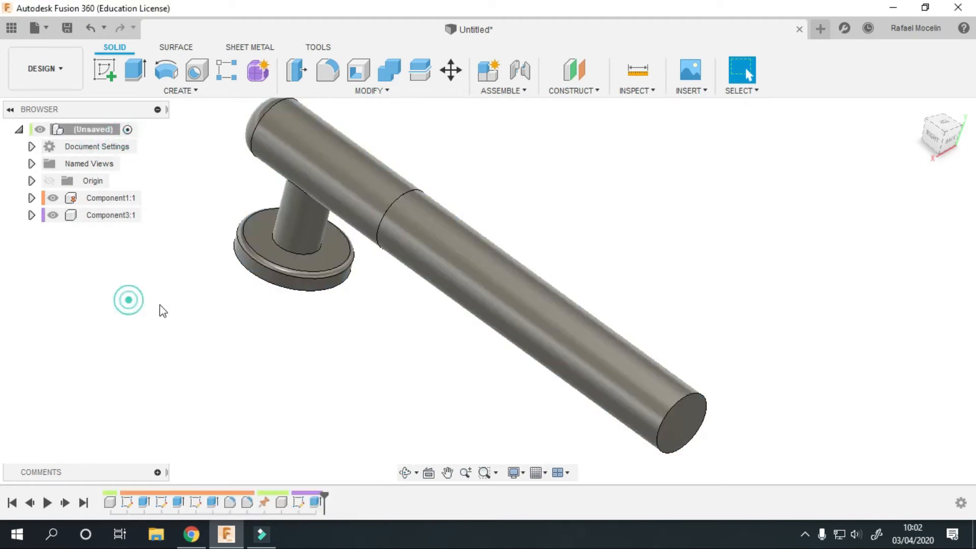
{"action": "middle_click_drag", "start_coordinate": [419, 383], "coordinate": [451, 371], "text": "shift"}
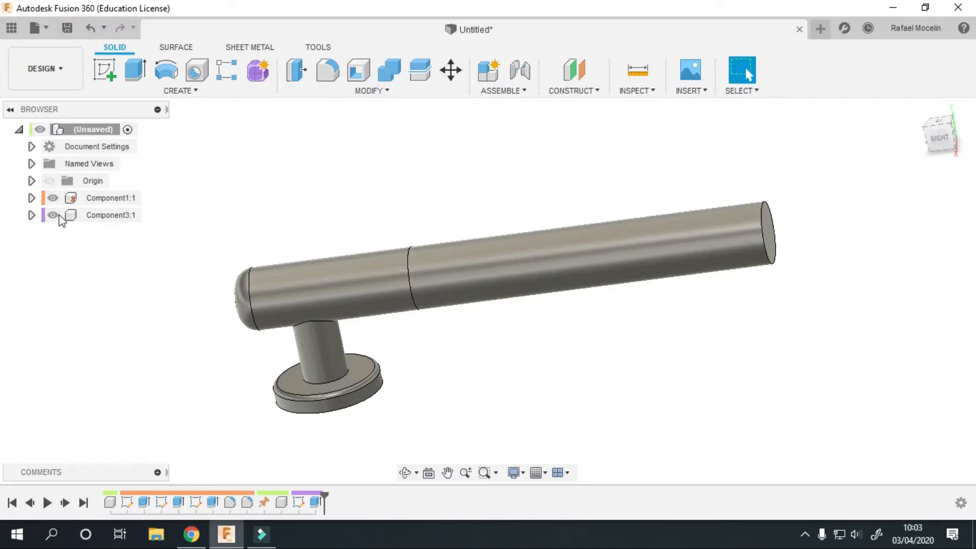
- Activate the bracket component, Component1, and open its Sketch3 for editing
{"action": "left_click", "coordinate": [101, 198]}
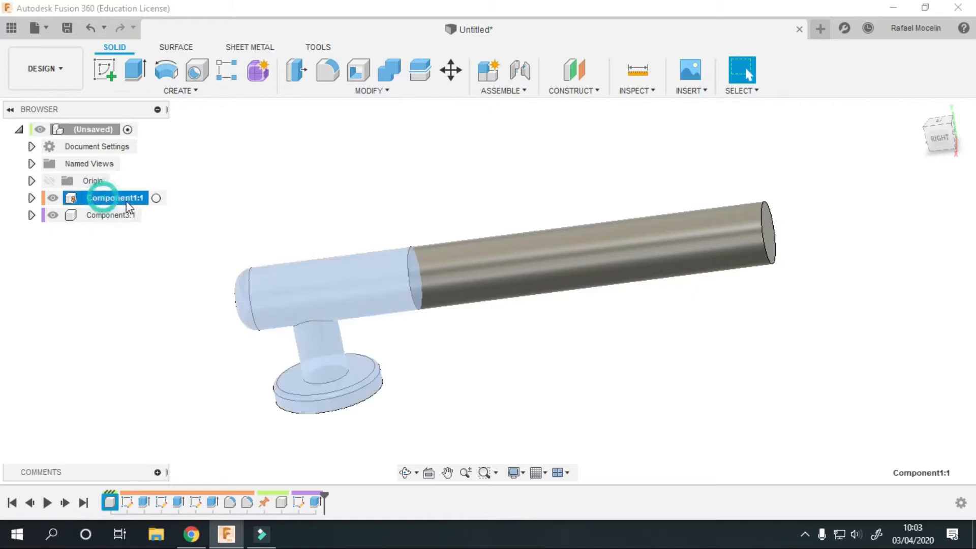
{"action": "left_click", "coordinate": [156, 198]}
{"action": "left_click", "coordinate": [185, 209]}
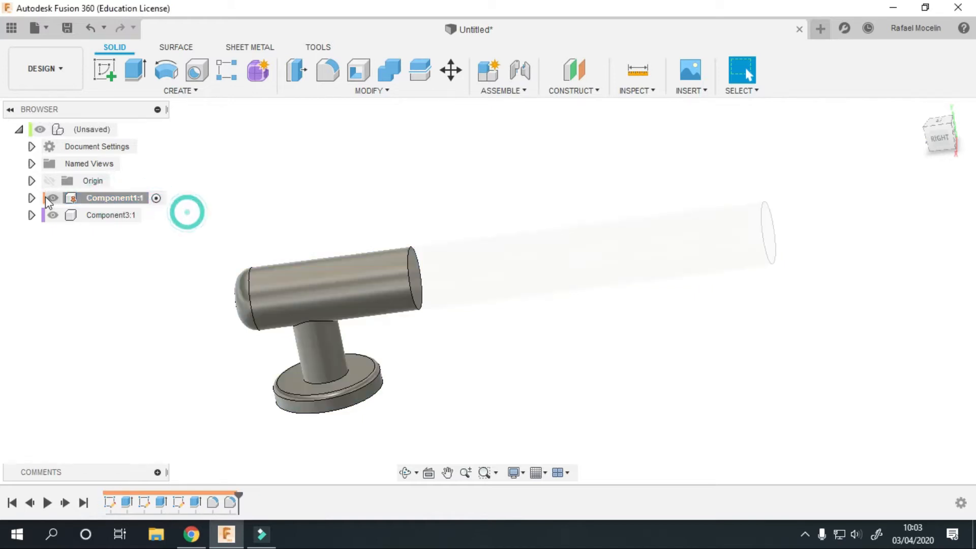
{"action": "left_click", "coordinate": [30, 198]}
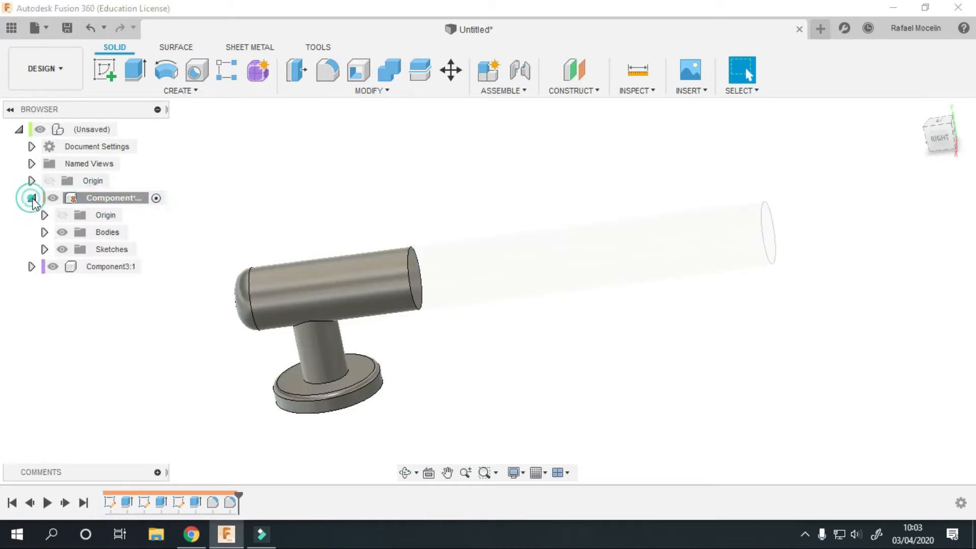
{"action": "left_click", "coordinate": [45, 249]}
{"action": "left_click", "coordinate": [142, 300]}
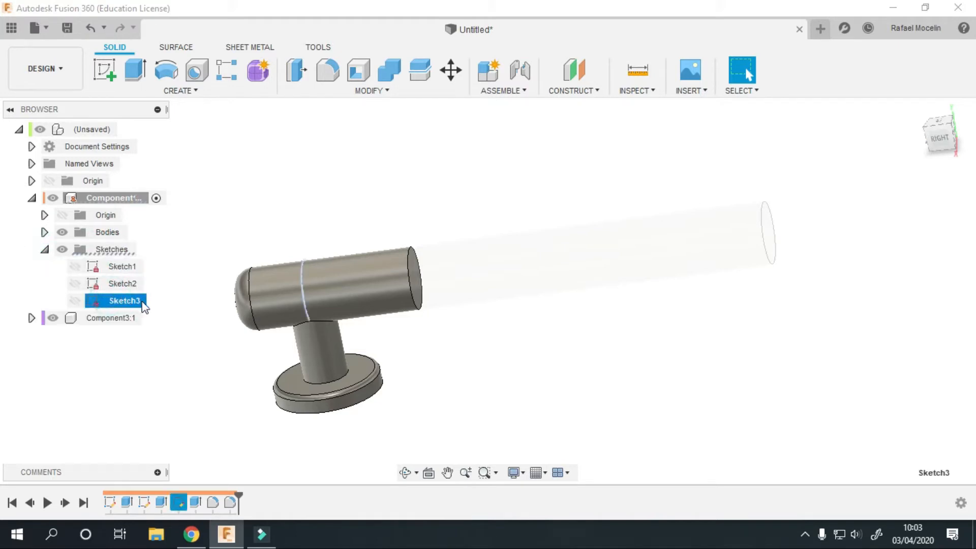
{"action": "right_click", "coordinate": [104, 303]}
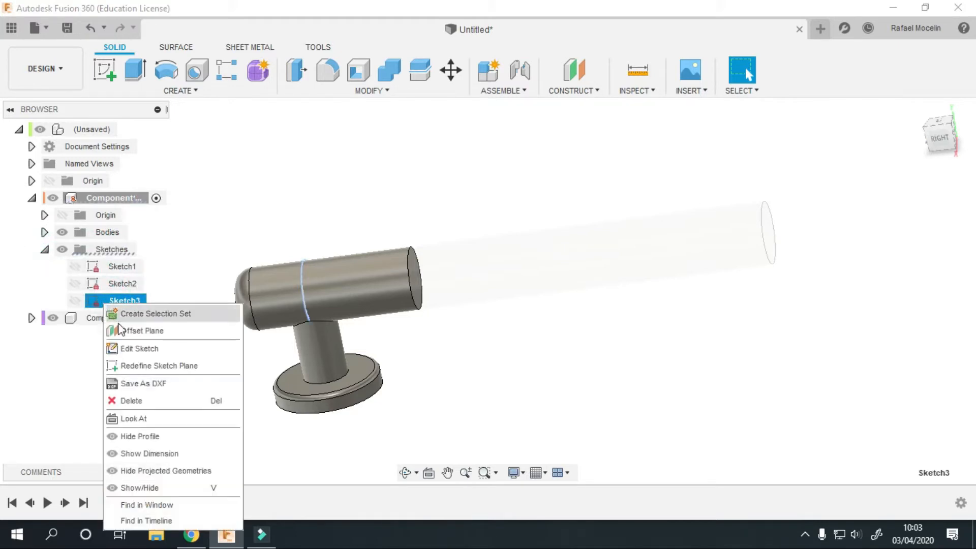
{"action": "left_click", "coordinate": [139, 349]}
- Set the circle's diameter to 30 mm and finish the sketch
{"action": "middle_click_drag", "start_coordinate": [228, 196], "coordinate": [323, 293]}
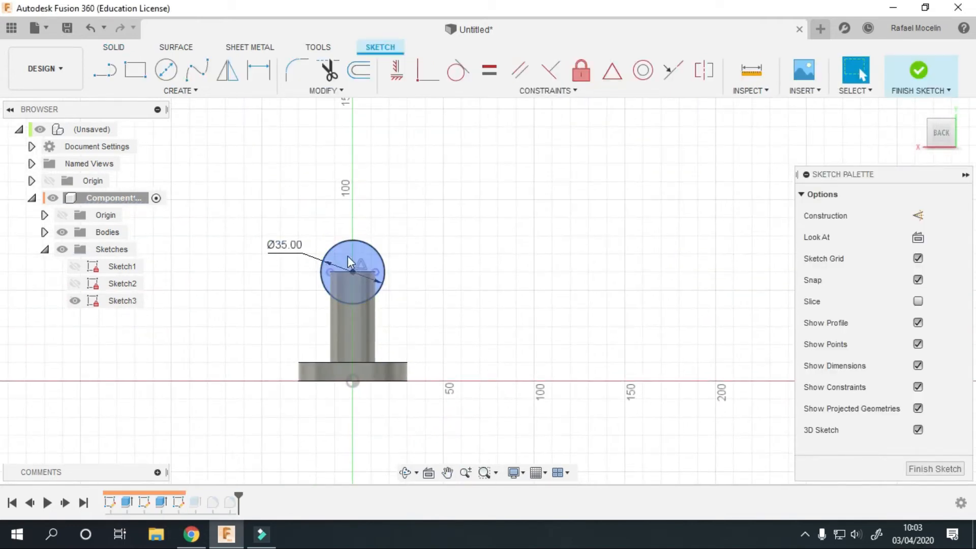
{"action": "double_click", "coordinate": [287, 246]}
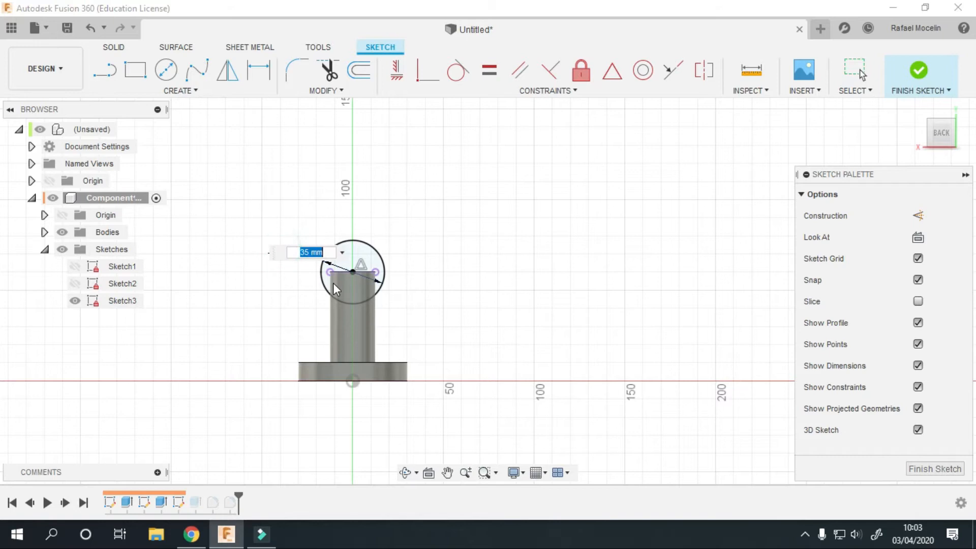
{"action": "type", "text": "30"}
{"action": "key", "text": "Return"}
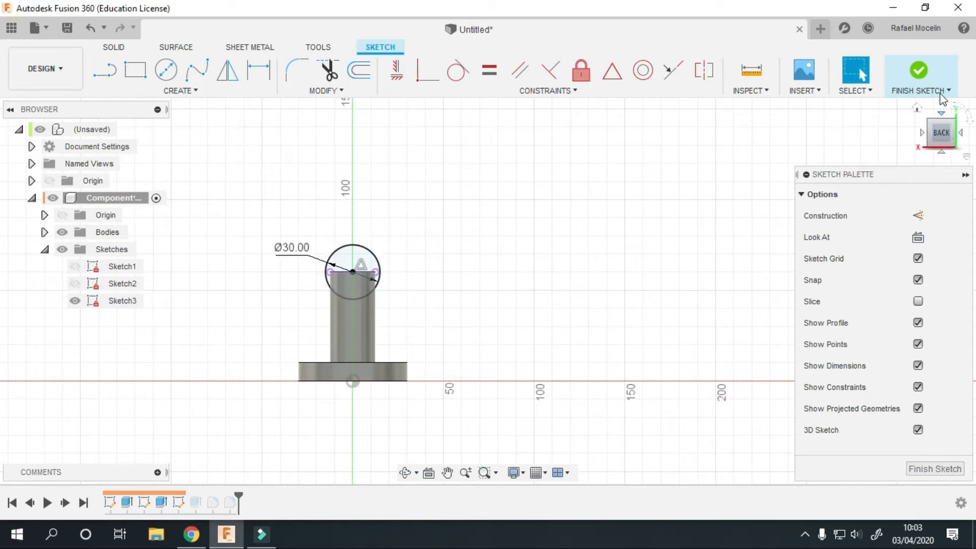
{"action": "left_click", "coordinate": [920, 72]}
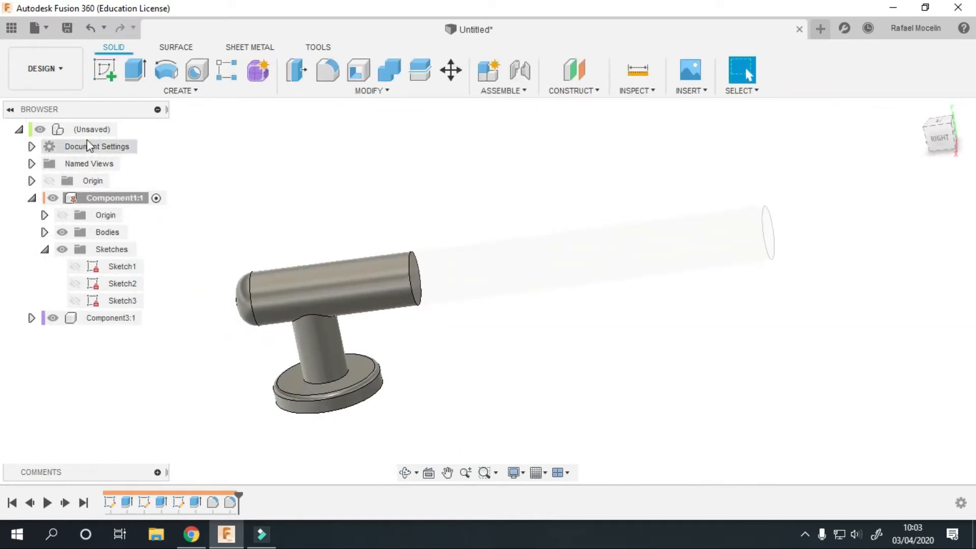
- Activate the top-level assembly, collapse Component1's sketches, and select the bar and bracket cylinder faces to compare them
{"action": "left_click", "coordinate": [125, 130]}
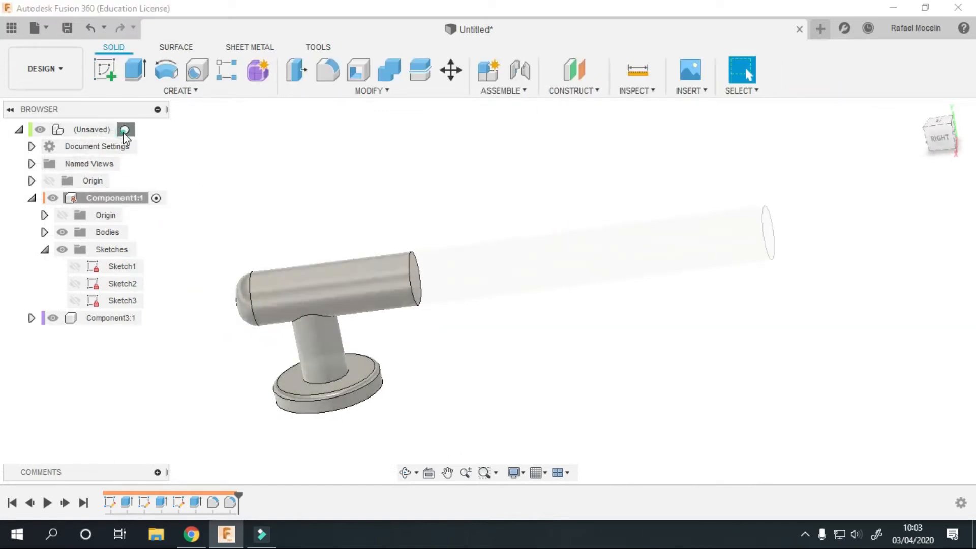
{"action": "left_click", "coordinate": [44, 249]}
{"action": "left_click", "coordinate": [45, 250]}
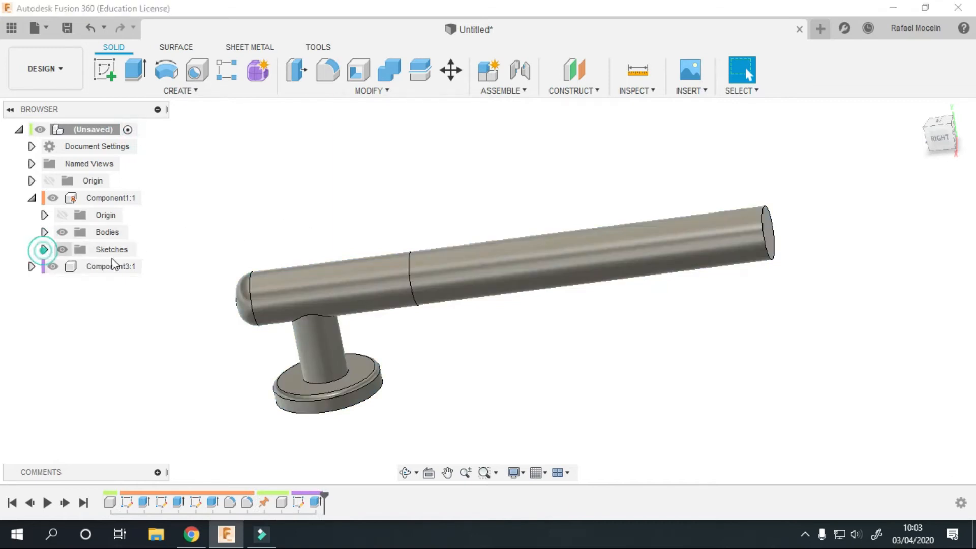
{"action": "left_click", "coordinate": [474, 282]}
{"action": "left_click", "coordinate": [349, 277]}
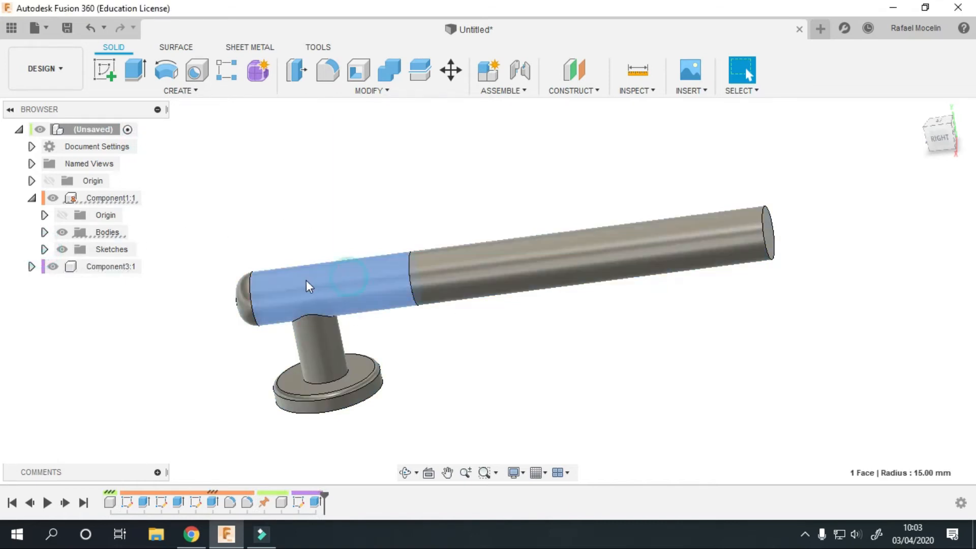
- Clear the bracket cylinder's face selection and collapse Component1's browser node
{"action": "middle_click_drag", "start_coordinate": [282, 266], "coordinate": [349, 239], "text": "shift"}
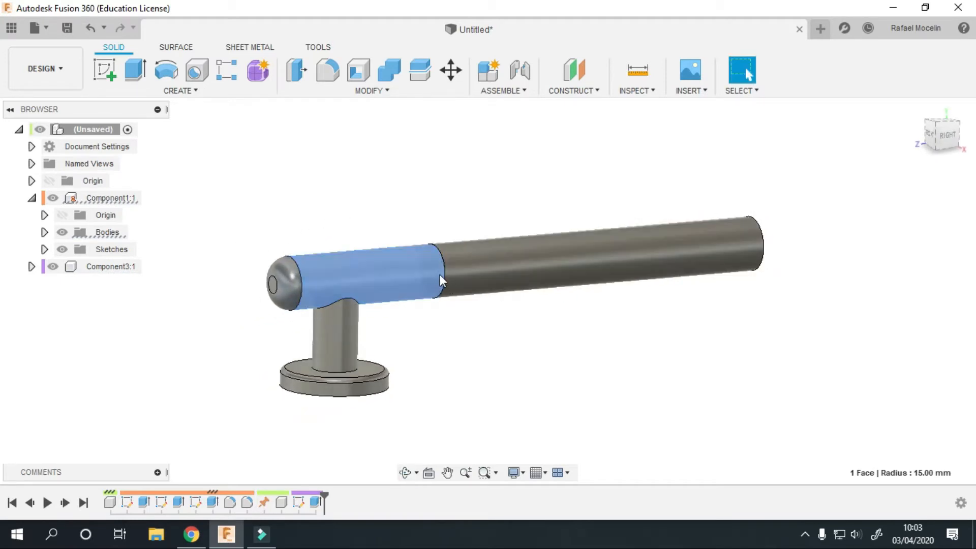
{"action": "left_click", "coordinate": [428, 211]}
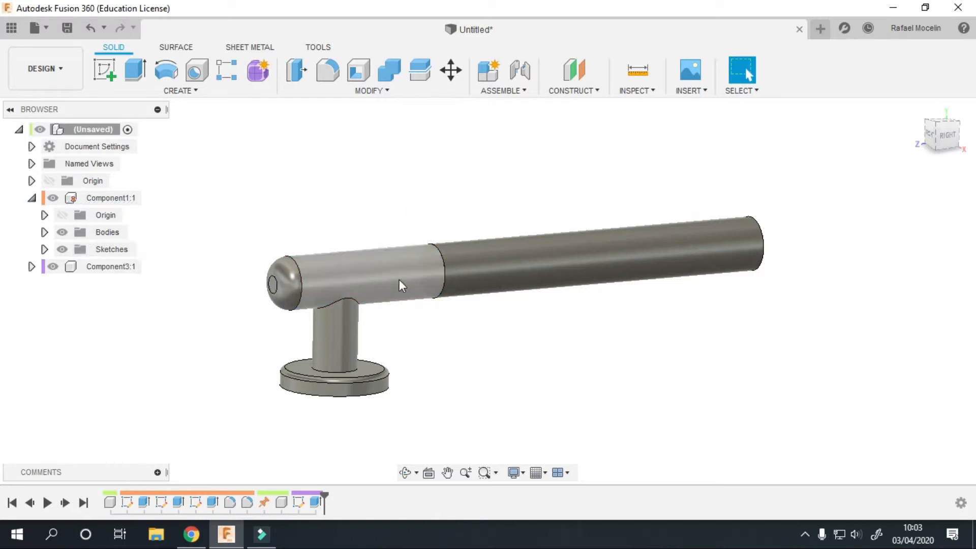
{"action": "left_click", "coordinate": [31, 198]}
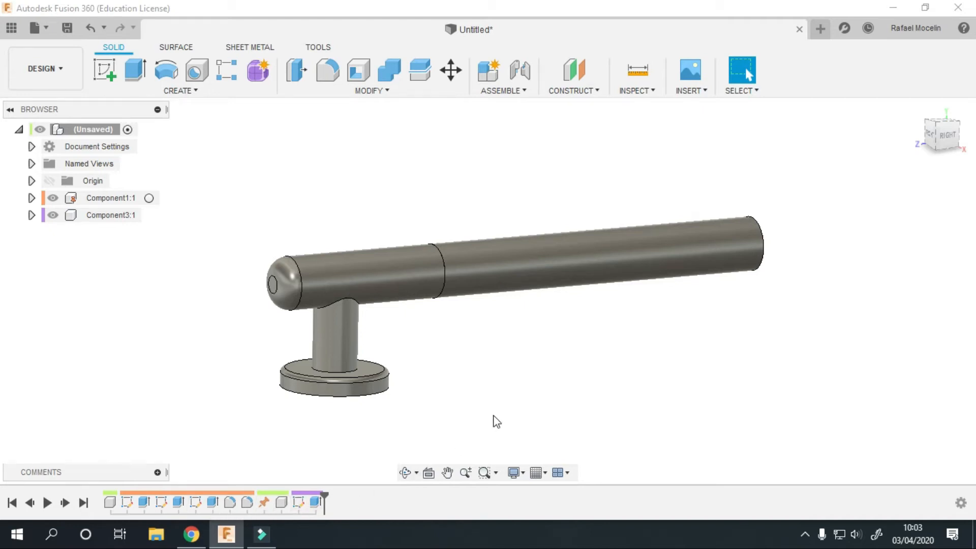
{"action": "middle_click_drag", "start_coordinate": [545, 360], "coordinate": [512, 364]}
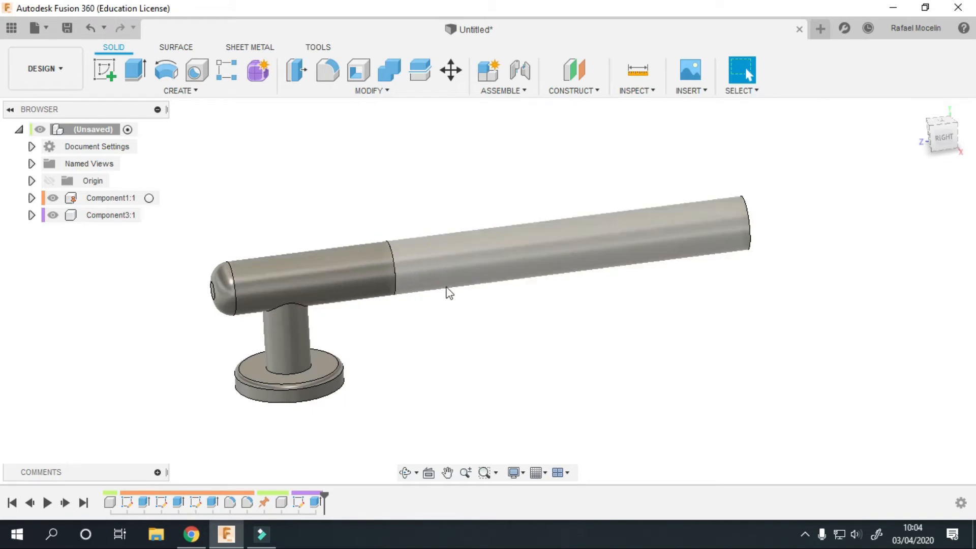
{"action": "middle_click_drag", "start_coordinate": [444, 311], "coordinate": [488, 319]}
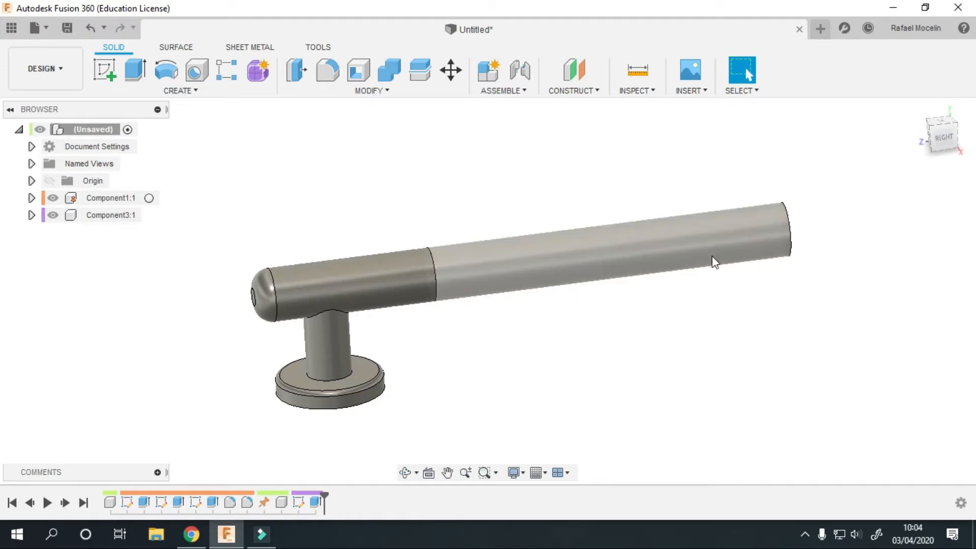
{"action": "middle_click_drag", "start_coordinate": [651, 314], "coordinate": [663, 331]}
{"action": "scroll", "coordinate": [663, 331], "scroll_direction": "down", "scroll_amount": 1}
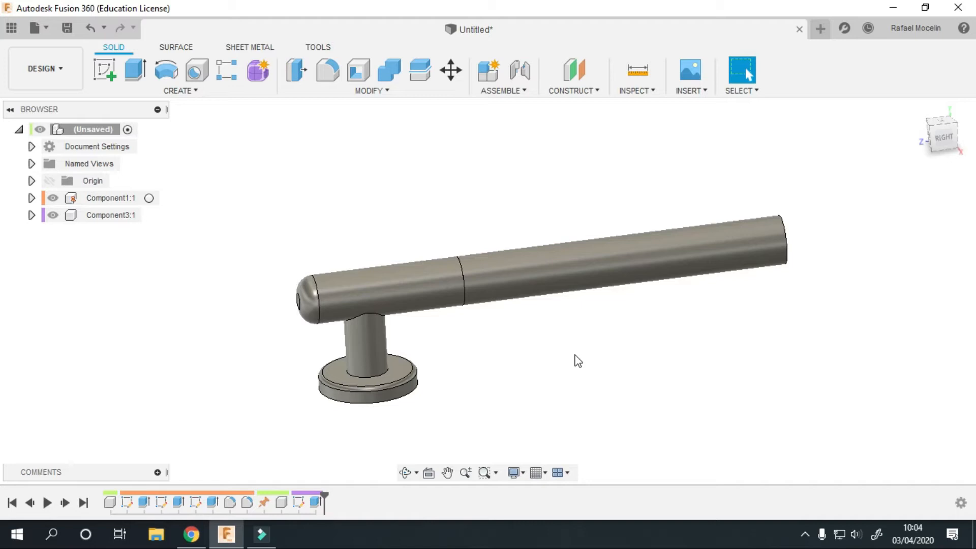
{"action": "middle_click_drag", "start_coordinate": [577, 365], "coordinate": [549, 364]}
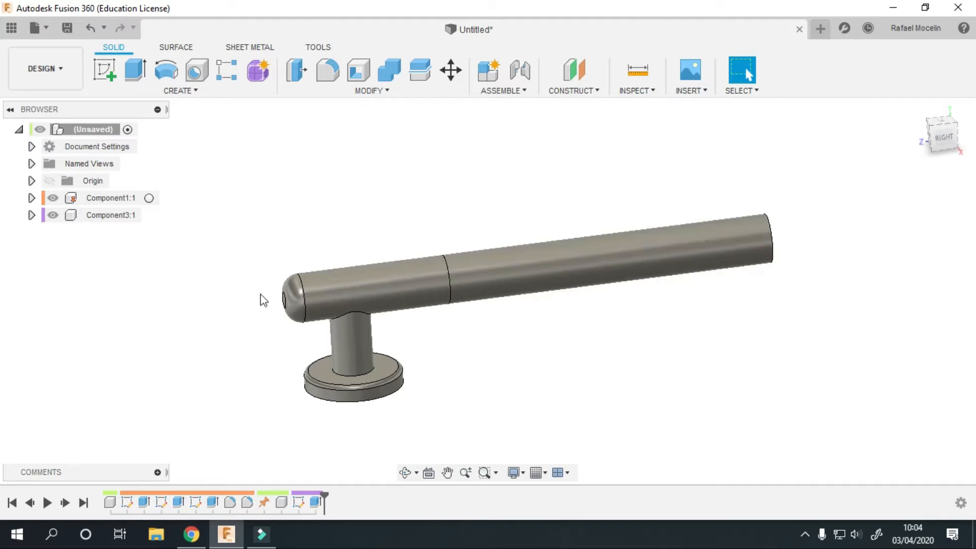
- Try moving the bar component, Component3, away from the bracket, and revert its position
{"action": "left_click", "coordinate": [112, 220]}
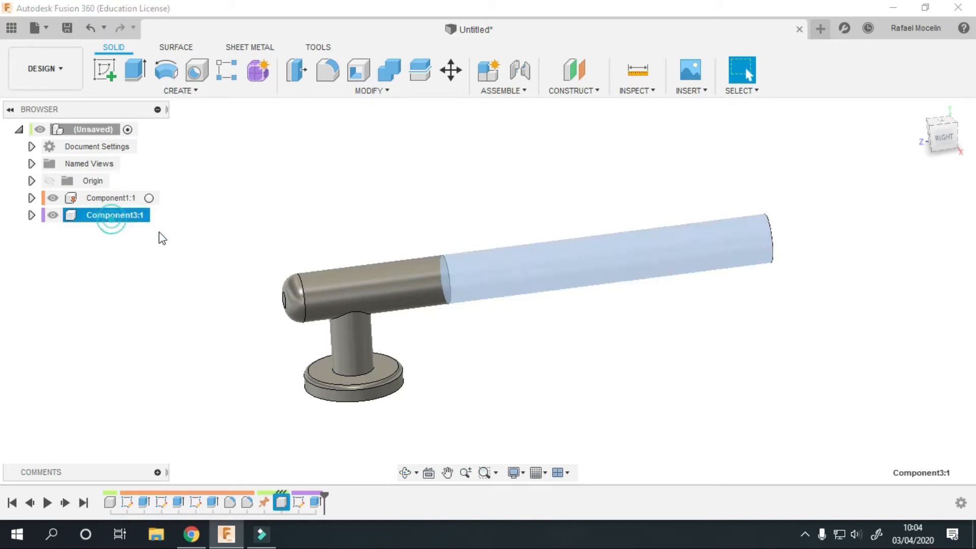
{"action": "left_click_drag", "start_coordinate": [517, 282], "coordinate": [649, 340]}
{"action": "left_click", "coordinate": [476, 382]}
{"action": "middle_click_drag", "start_coordinate": [663, 284], "coordinate": [682, 313], "text": "shift"}
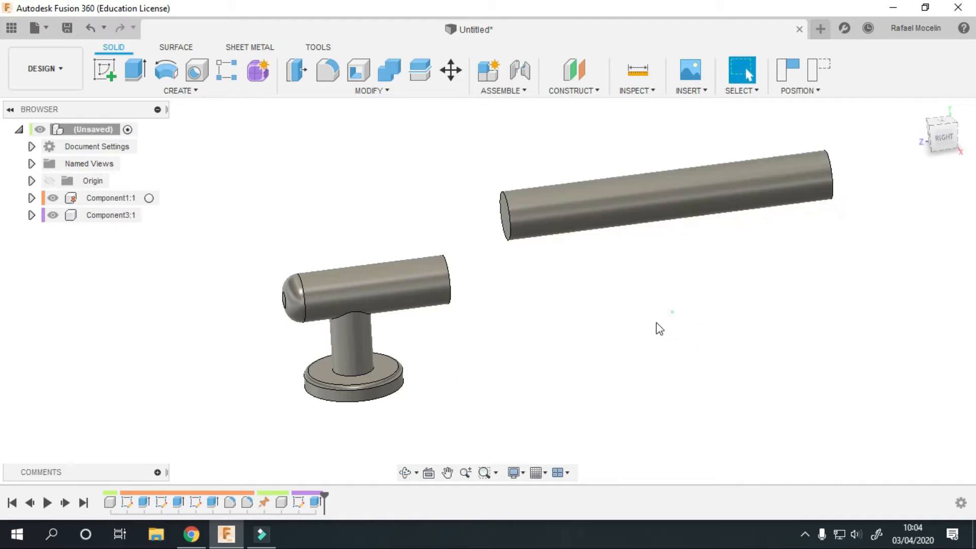
{"action": "middle_click_drag", "start_coordinate": [636, 344], "coordinate": [567, 342], "text": "shift"}
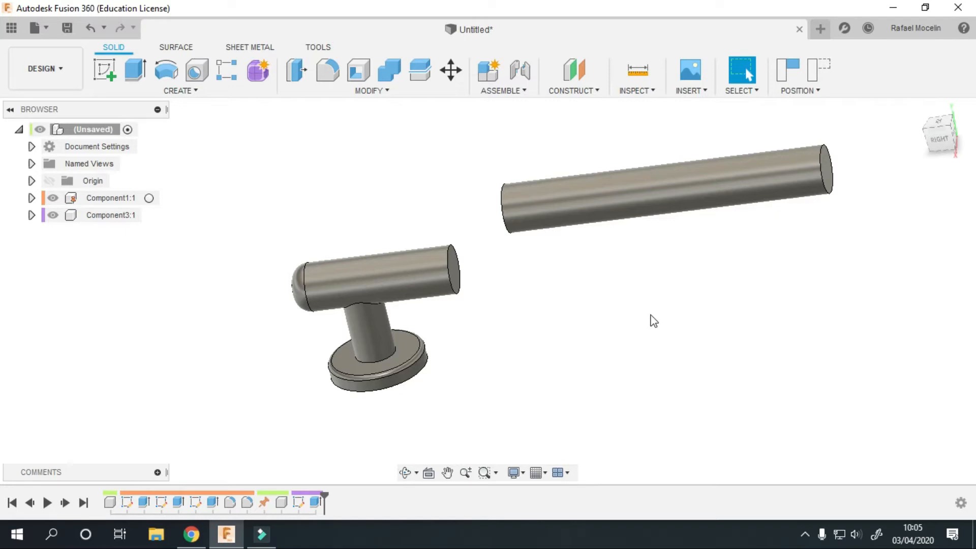
{"action": "left_click", "coordinate": [819, 78]}
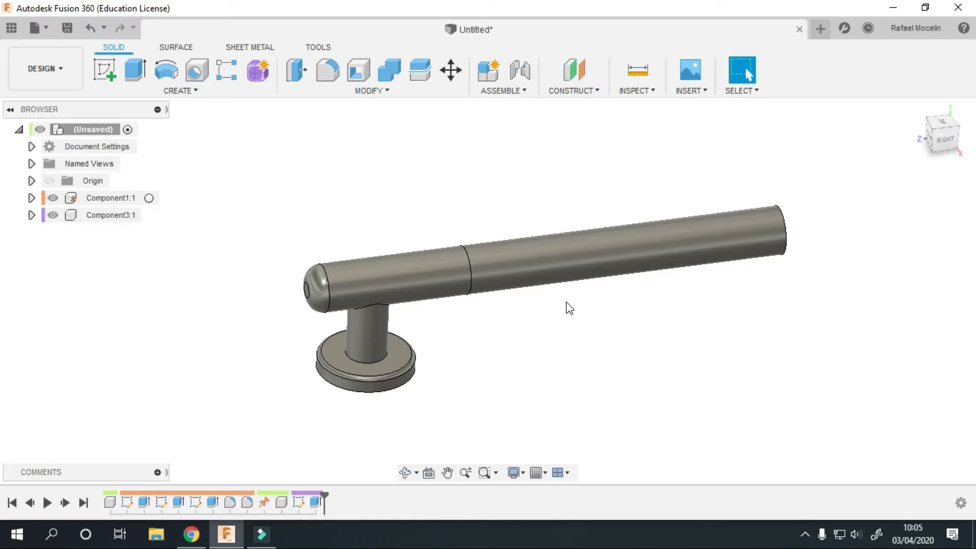
- Create a rigid group from Component1 and Component3, with child components included
{"action": "left_click", "coordinate": [113, 215]}
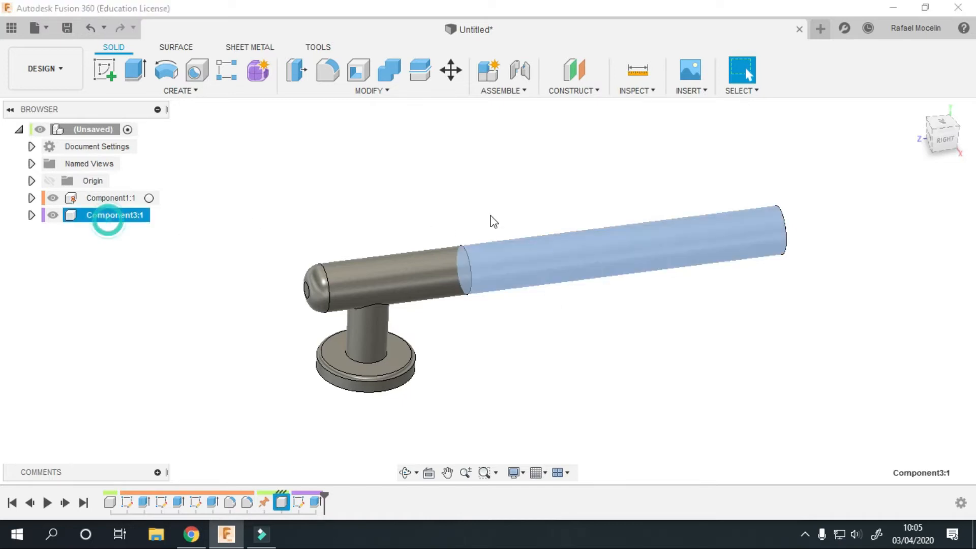
{"action": "left_click", "coordinate": [117, 199]}
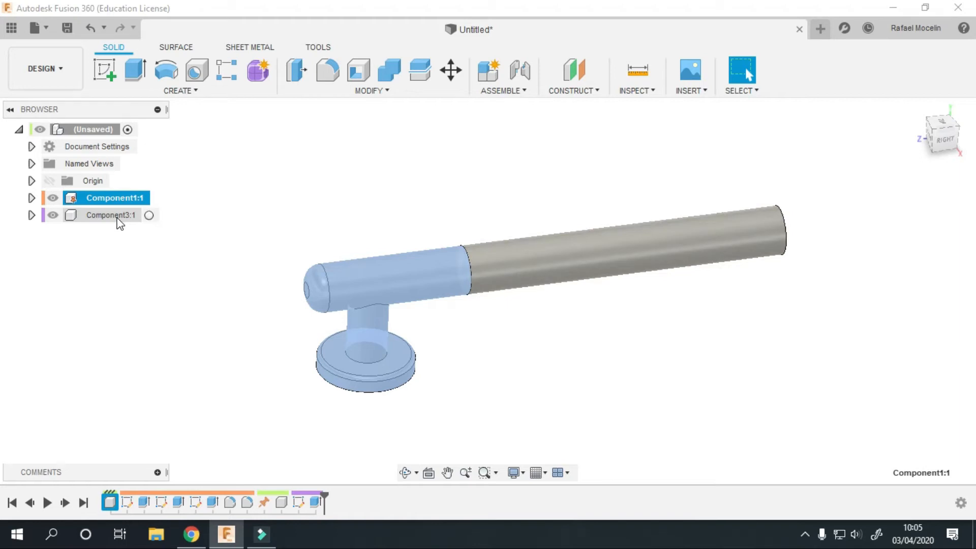
{"action": "left_click", "coordinate": [117, 216], "text": "ctrl"}
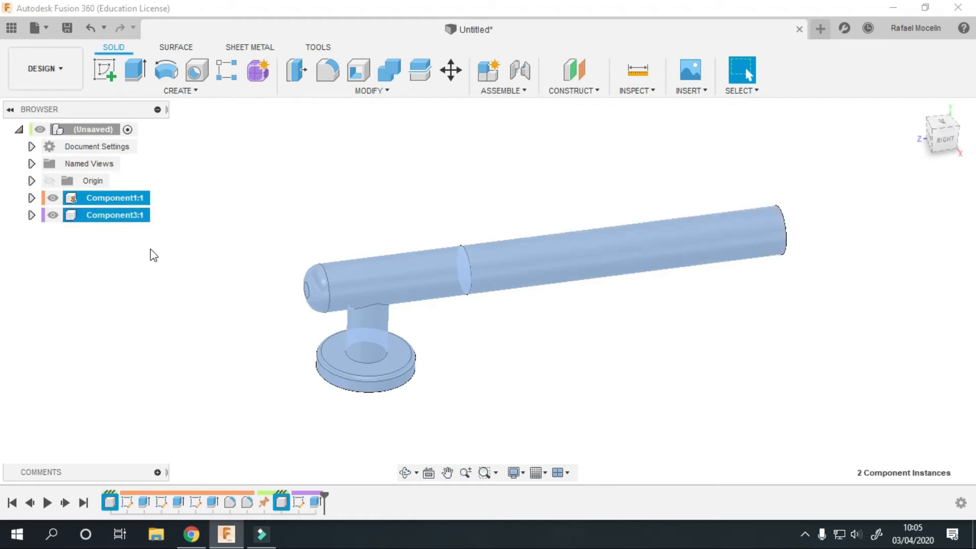
{"action": "right_click", "coordinate": [78, 218]}
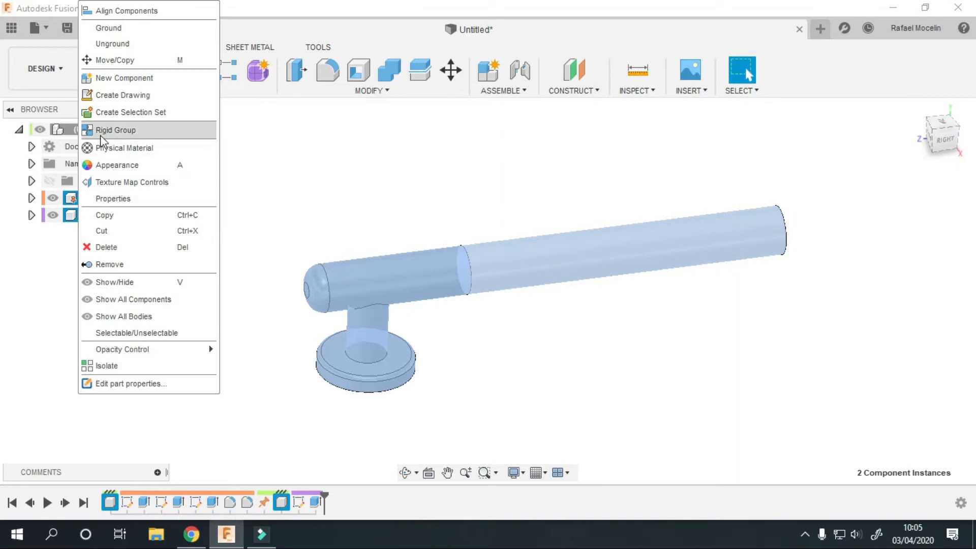
{"action": "left_click", "coordinate": [120, 135]}
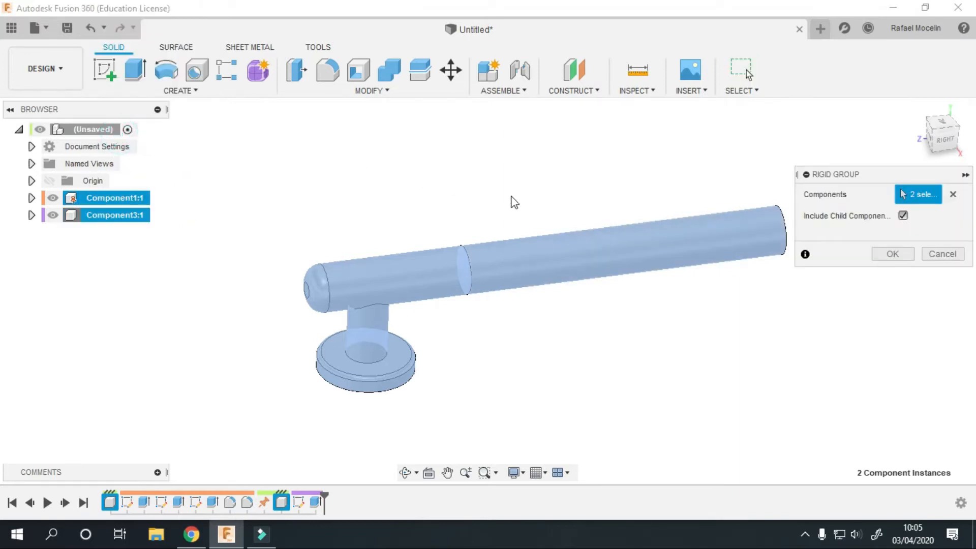
{"action": "left_click", "coordinate": [892, 255]}
- Copy the bracket component, Component1, and paste it as another instance into the top-level assembly
{"action": "middle_click_drag", "start_coordinate": [778, 298], "coordinate": [576, 290], "text": "shift"}
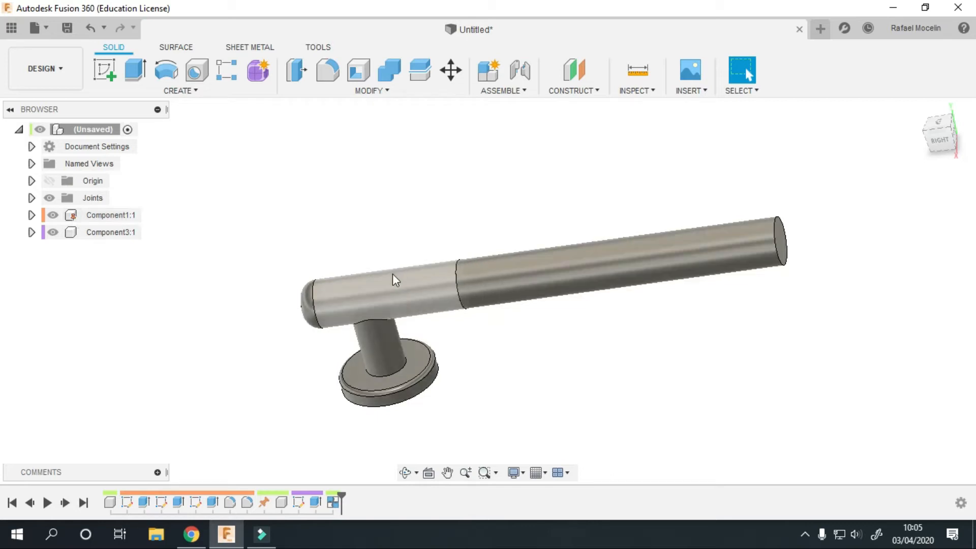
{"action": "middle_click_drag", "start_coordinate": [682, 306], "coordinate": [546, 356]}
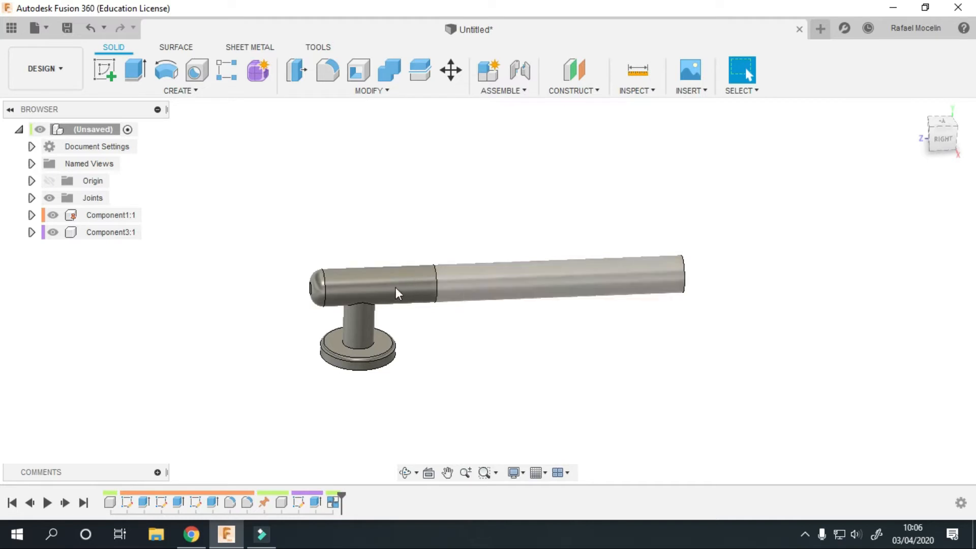
{"action": "middle_click_drag", "start_coordinate": [519, 325], "coordinate": [506, 332], "text": "shift"}
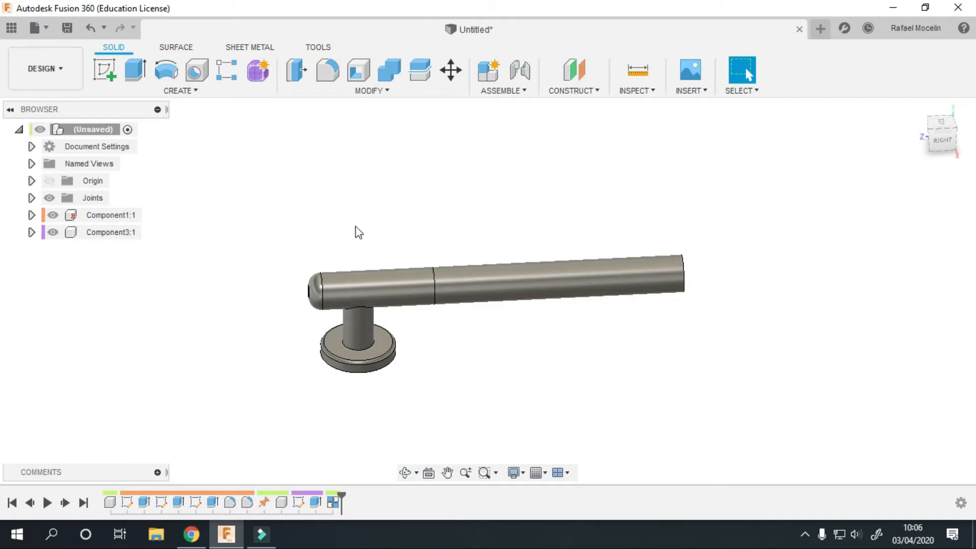
{"action": "left_click", "coordinate": [92, 219]}
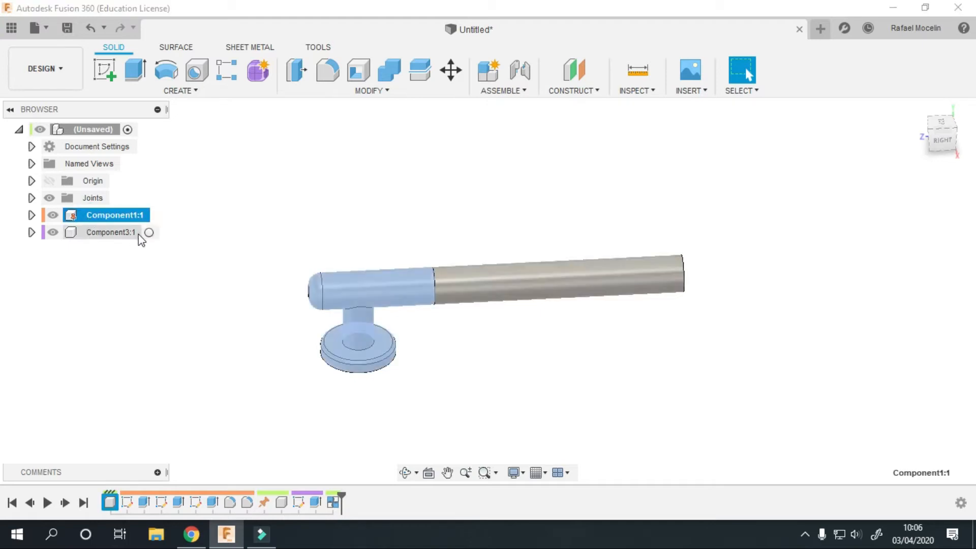
{"action": "right_click", "coordinate": [94, 218]}
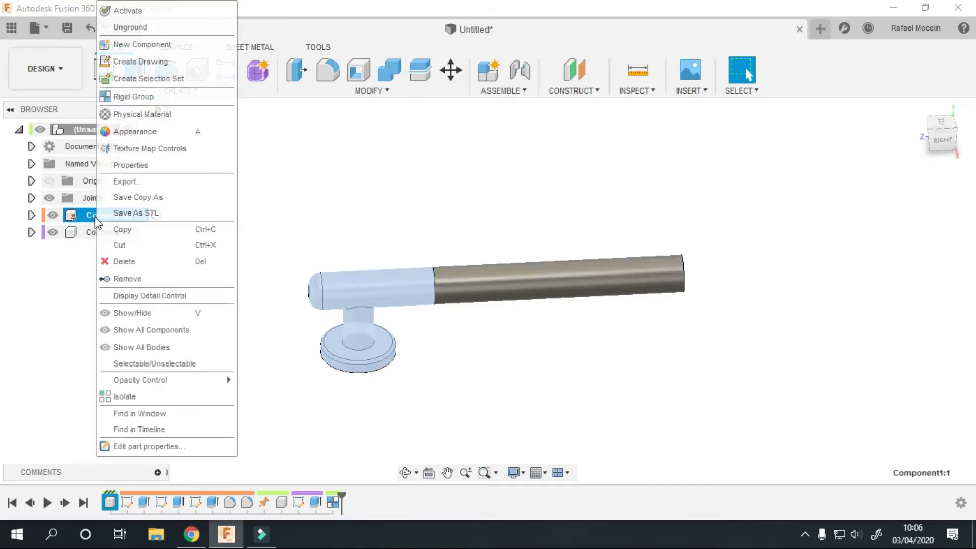
{"action": "left_click", "coordinate": [164, 232]}
{"action": "right_click", "coordinate": [77, 133]}
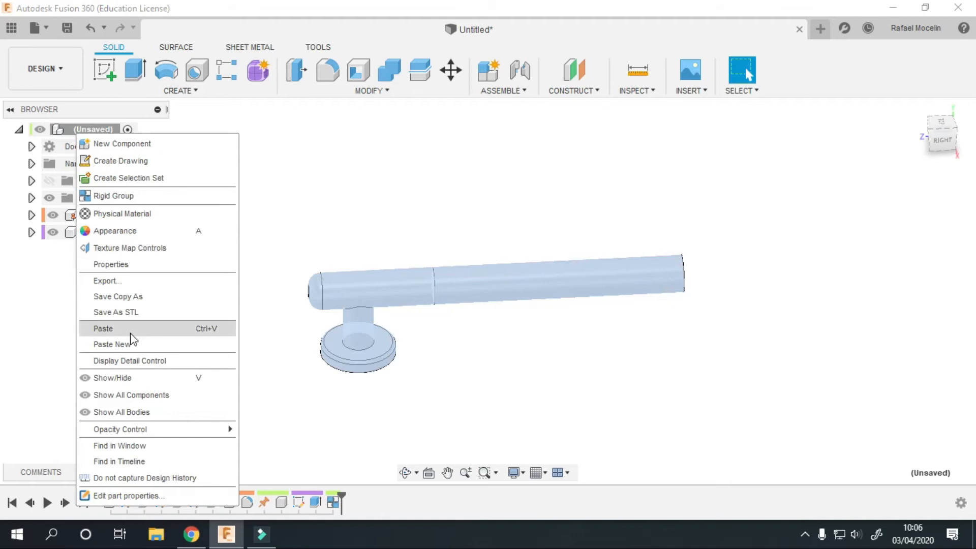
{"action": "left_click", "coordinate": [131, 336]}
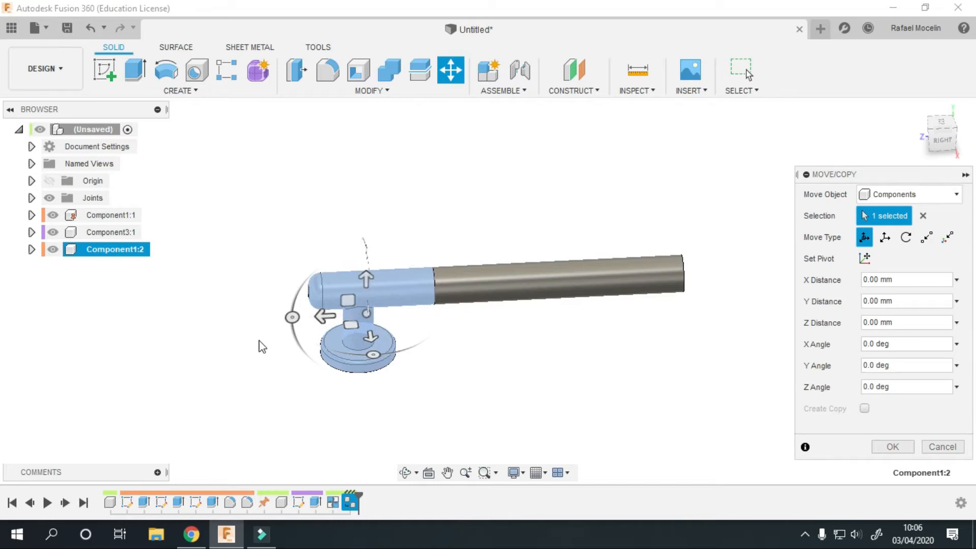
- Move the pasted bracket beyond the bar's free end and rotate it 180 degrees about the Y axis
{"action": "middle_click_drag", "start_coordinate": [403, 325], "coordinate": [405, 335], "text": "shift"}
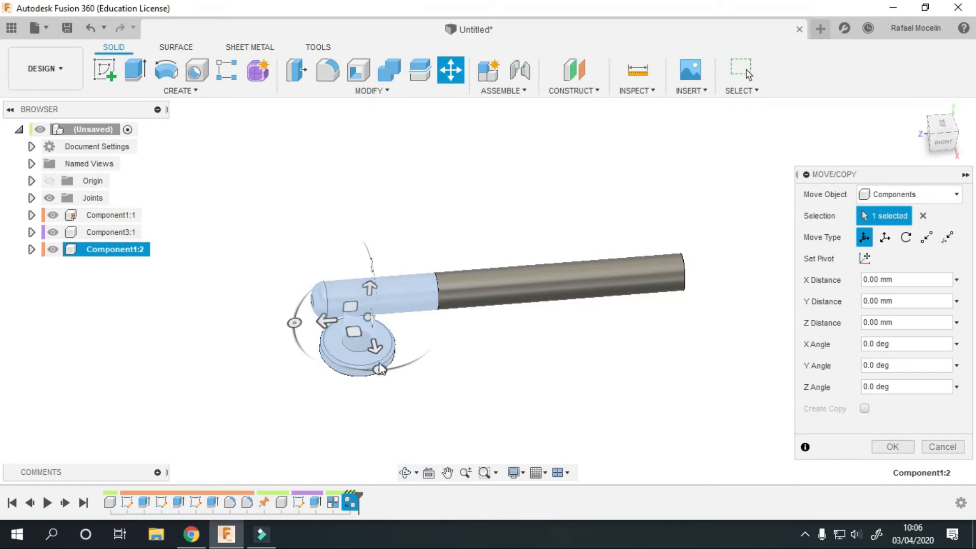
{"action": "left_click_drag", "start_coordinate": [375, 346], "coordinate": [623, 354]}
{"action": "middle_click_drag", "start_coordinate": [516, 387], "coordinate": [404, 335]}
{"action": "left_click_drag", "start_coordinate": [574, 367], "coordinate": [553, 265]}
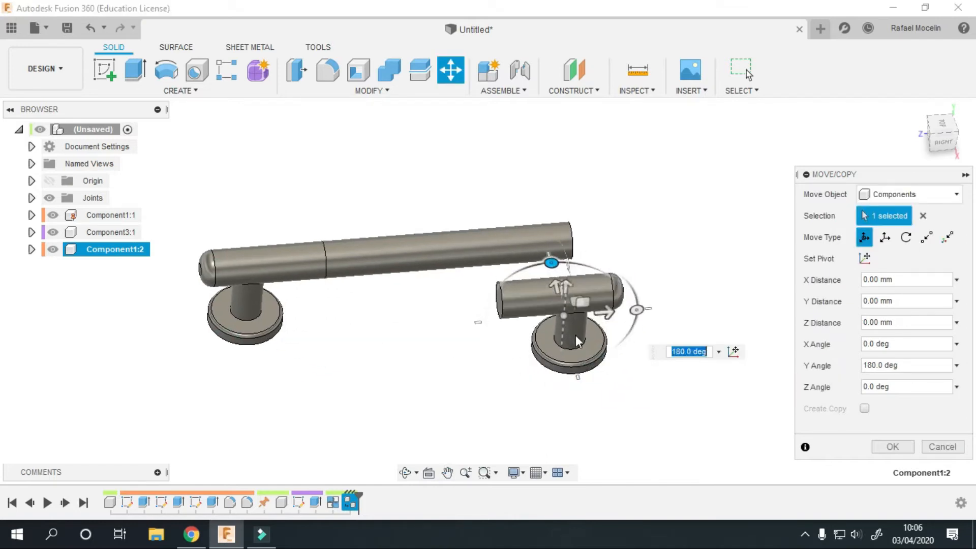
- Line up the pasted bracket with the bar in the top view, set its Z distance to 70 mm, and apply the move
{"action": "left_click", "coordinate": [940, 121]}
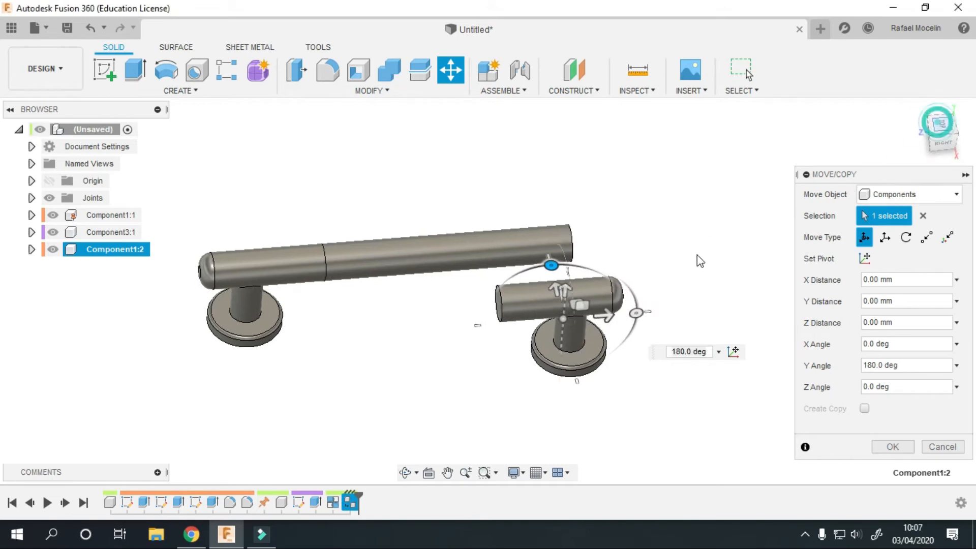
{"action": "left_click_drag", "start_coordinate": [530, 394], "coordinate": [538, 342]}
{"action": "left_click_drag", "start_coordinate": [575, 372], "coordinate": [647, 370]}
{"action": "scroll", "coordinate": [646, 387], "scroll_direction": "up", "scroll_amount": 4}
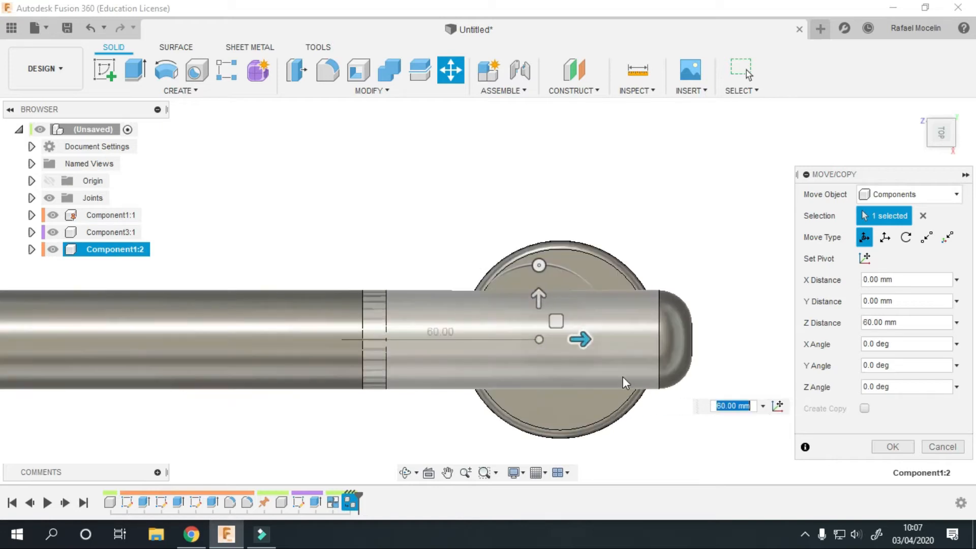
{"action": "left_click_drag", "start_coordinate": [583, 339], "coordinate": [603, 342]}
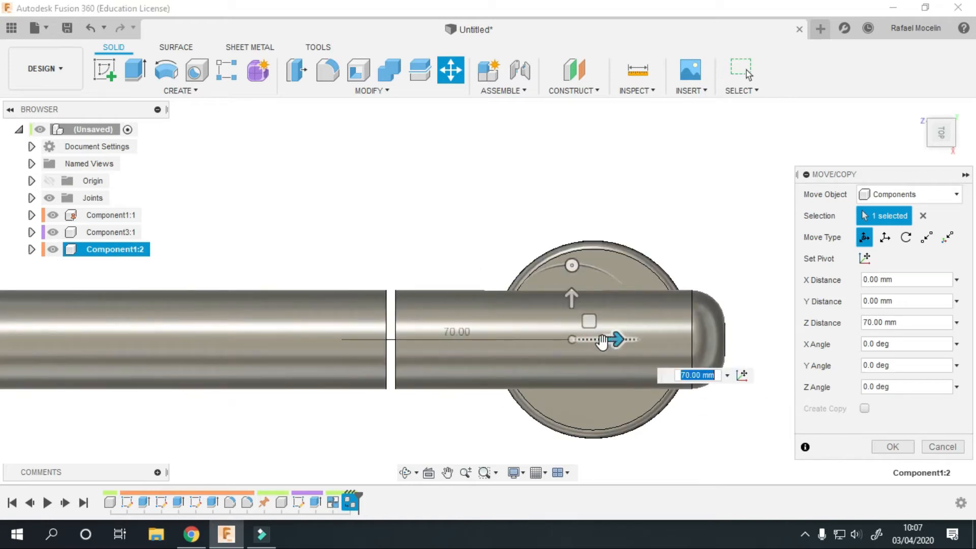
{"action": "key", "text": "Return"}
- Try moving the second bracket away from the bar toward the first bracket, and revert its position
{"action": "middle_click_drag", "start_coordinate": [603, 343], "coordinate": [496, 297], "text": "shift"}
{"action": "scroll", "coordinate": [497, 297], "scroll_direction": "down", "scroll_amount": 4}
{"action": "middle_click_drag", "start_coordinate": [316, 362], "coordinate": [359, 348]}
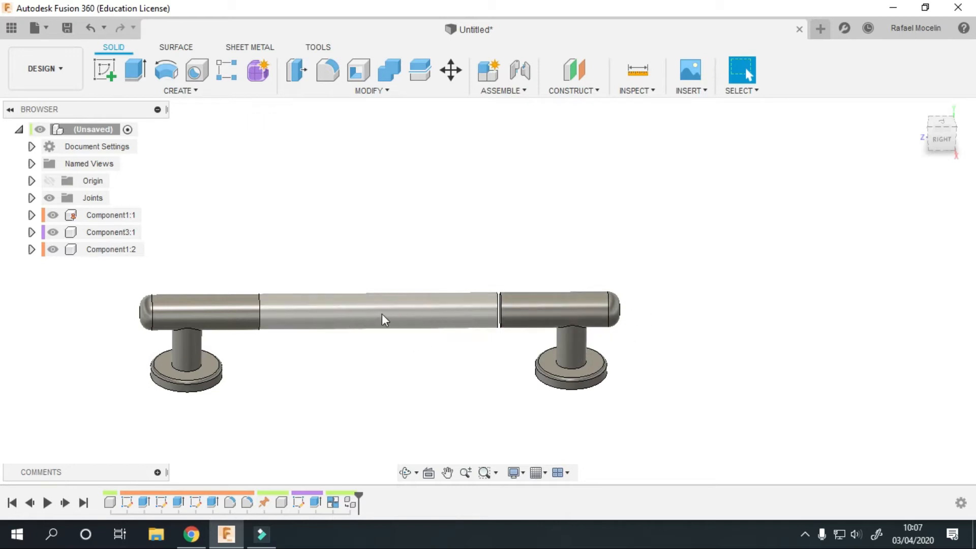
{"action": "middle_click_drag", "start_coordinate": [526, 351], "coordinate": [473, 322]}
{"action": "middle_click_drag", "start_coordinate": [418, 365], "coordinate": [454, 336], "text": "shift"}
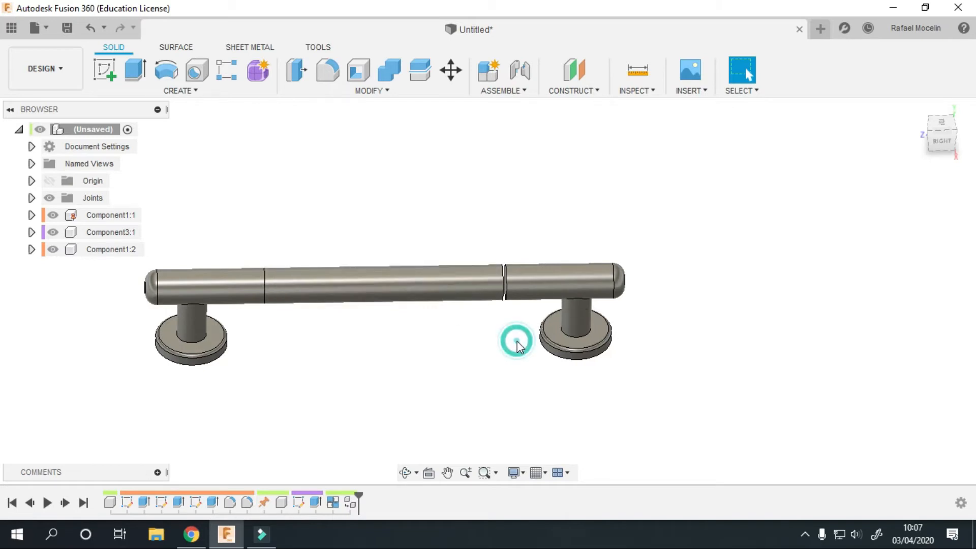
{"action": "left_click_drag", "start_coordinate": [581, 321], "coordinate": [242, 413]}
{"action": "middle_click_drag", "start_coordinate": [394, 407], "coordinate": [623, 328]}
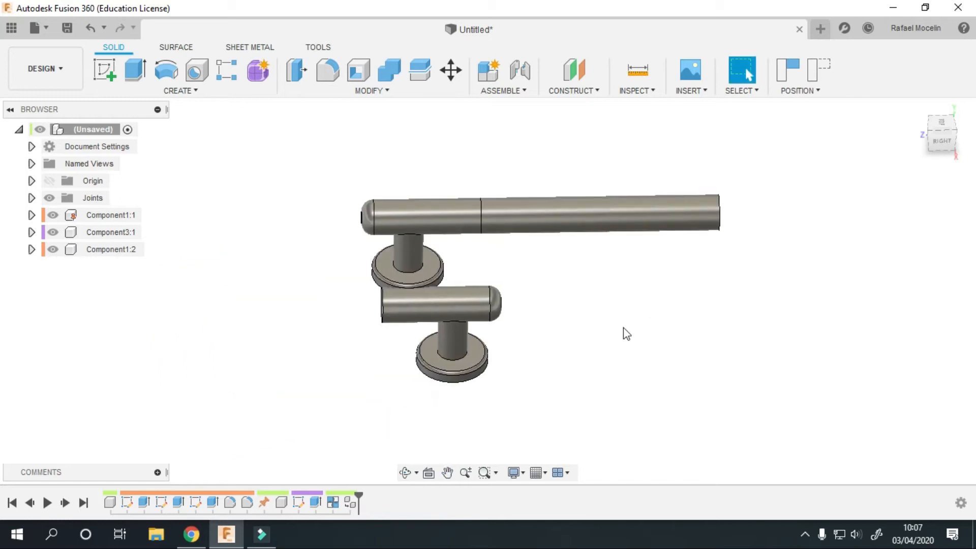
{"action": "left_click", "coordinate": [819, 70]}
{"action": "middle_click_drag", "start_coordinate": [823, 275], "coordinate": [610, 339]}
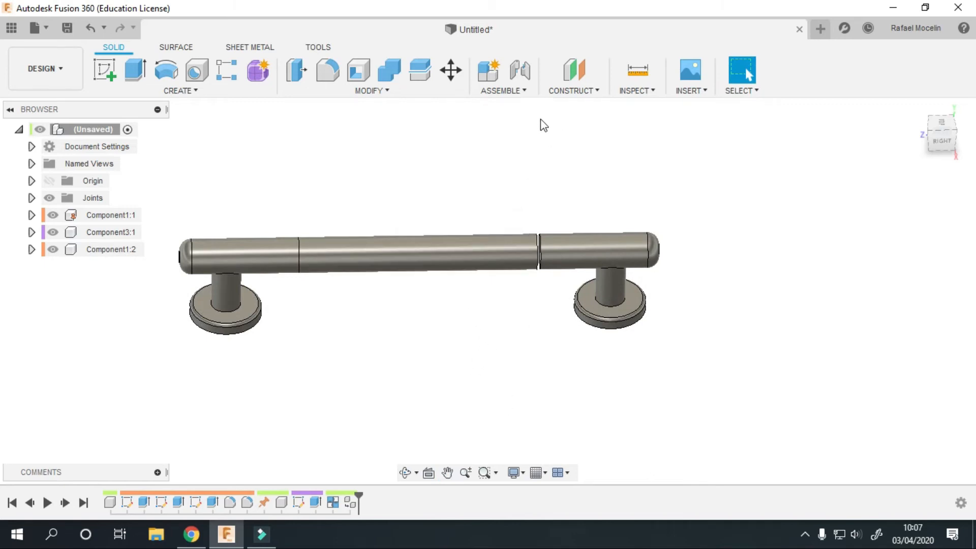
- Move the second bracket clear of the bar's free end so their facing end faces are separated
{"action": "left_click_drag", "start_coordinate": [598, 252], "coordinate": [590, 305]}
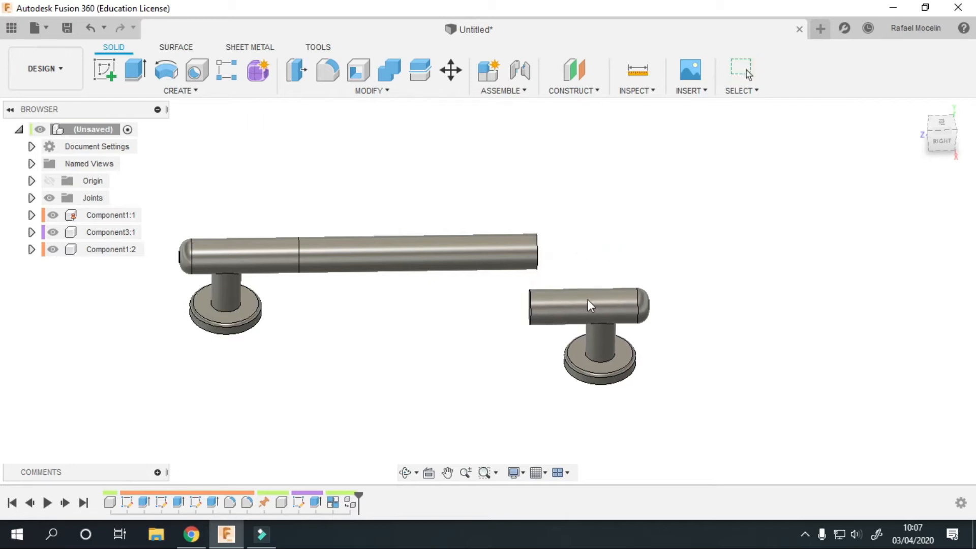
{"action": "middle_click_drag", "start_coordinate": [708, 164], "coordinate": [535, 199], "text": "shift"}
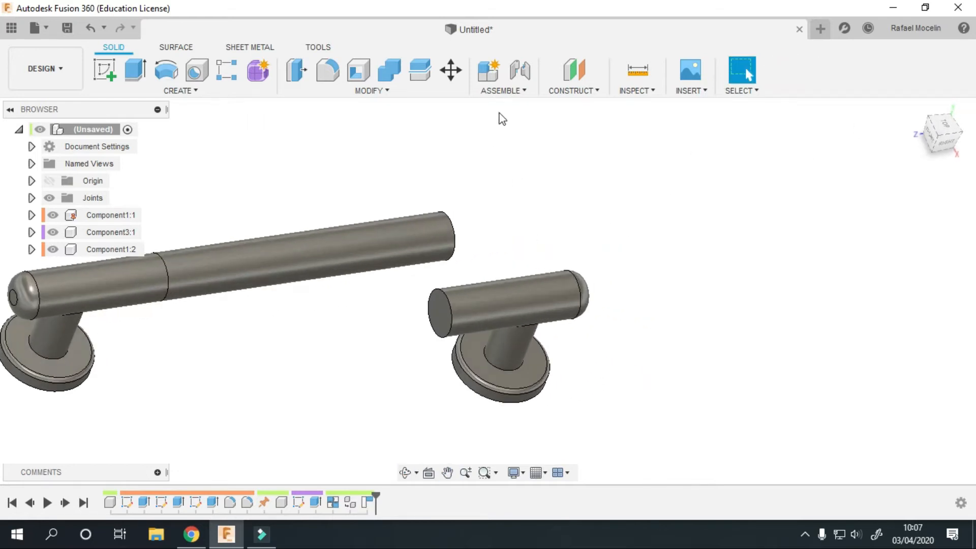
{"action": "left_click", "coordinate": [500, 92]}
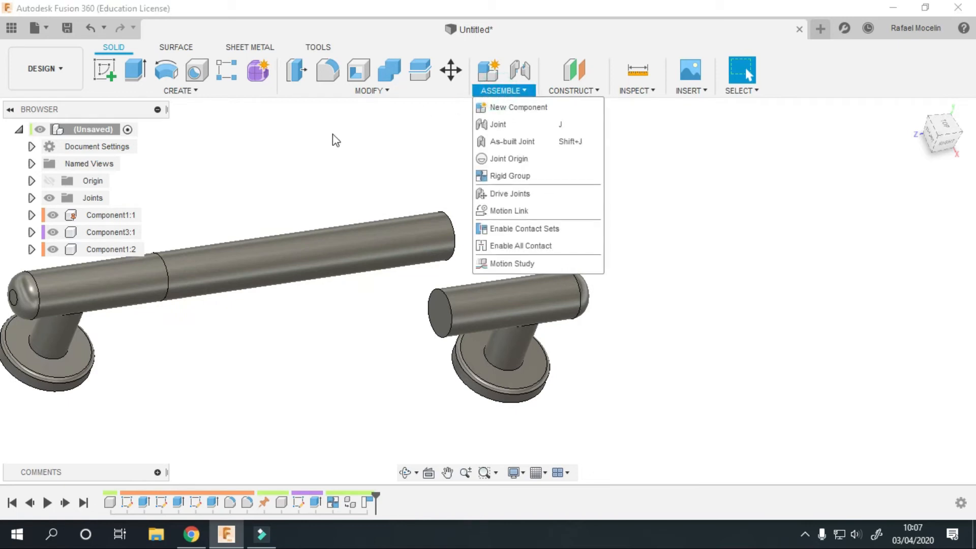
{"action": "left_click", "coordinate": [306, 163]}
{"action": "middle_click_drag", "start_coordinate": [167, 262], "coordinate": [378, 245]}
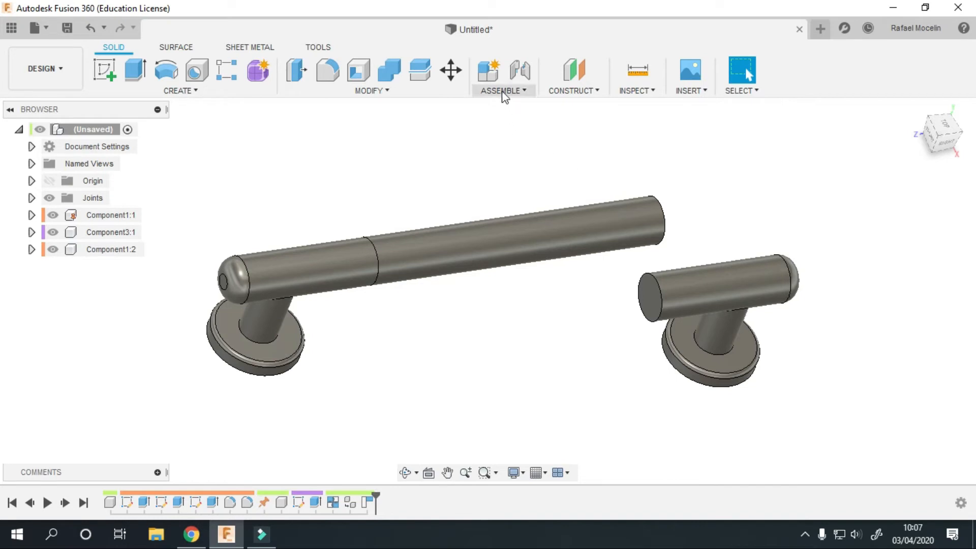
- Start a joint and examine the available snap points on the bar's free end and the second bracket
{"action": "left_click", "coordinate": [489, 93]}
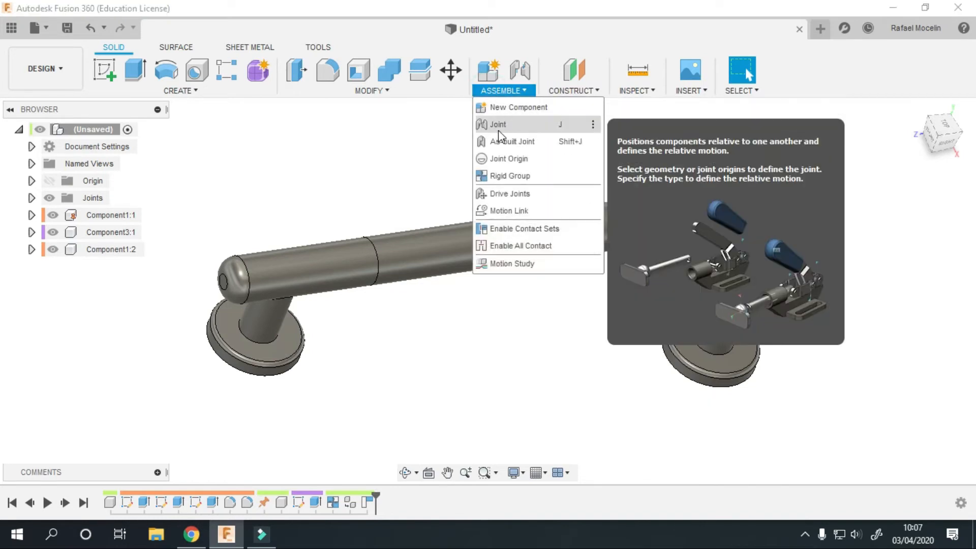
{"action": "left_click", "coordinate": [508, 125]}
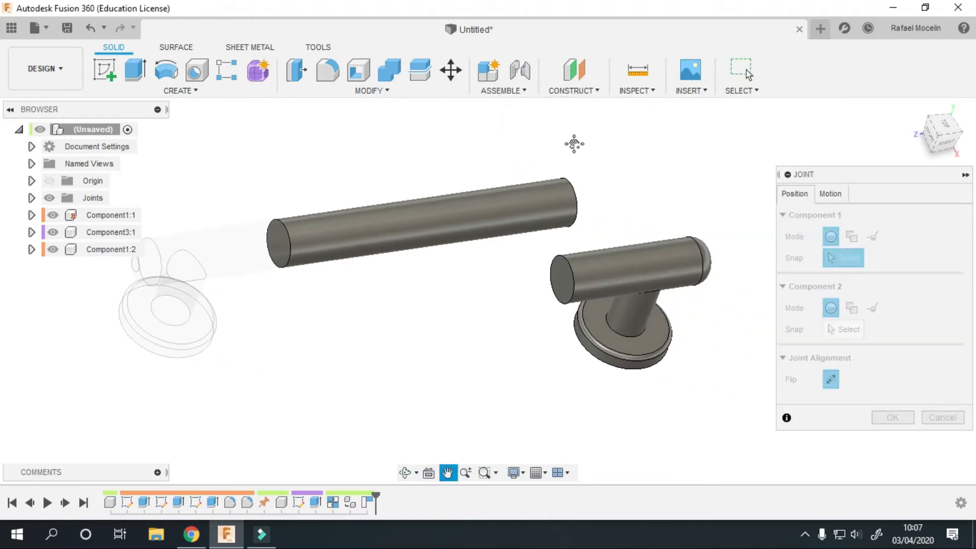
{"action": "scroll", "coordinate": [572, 213], "scroll_direction": "up", "scroll_amount": 5}
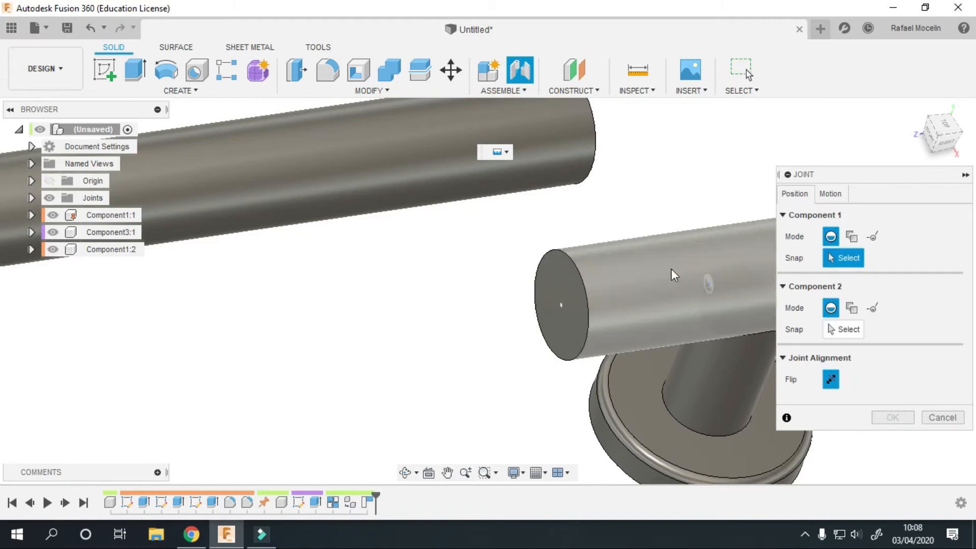
{"action": "middle_click_drag", "start_coordinate": [675, 277], "coordinate": [512, 185]}
{"action": "scroll", "coordinate": [692, 360], "scroll_direction": "down", "scroll_amount": 3}
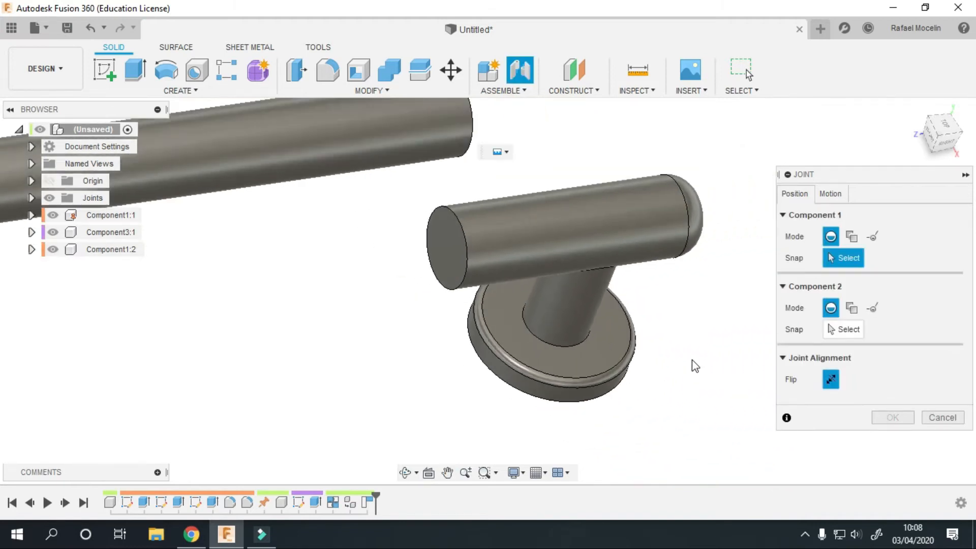
{"action": "middle_click_drag", "start_coordinate": [569, 132], "coordinate": [529, 204]}
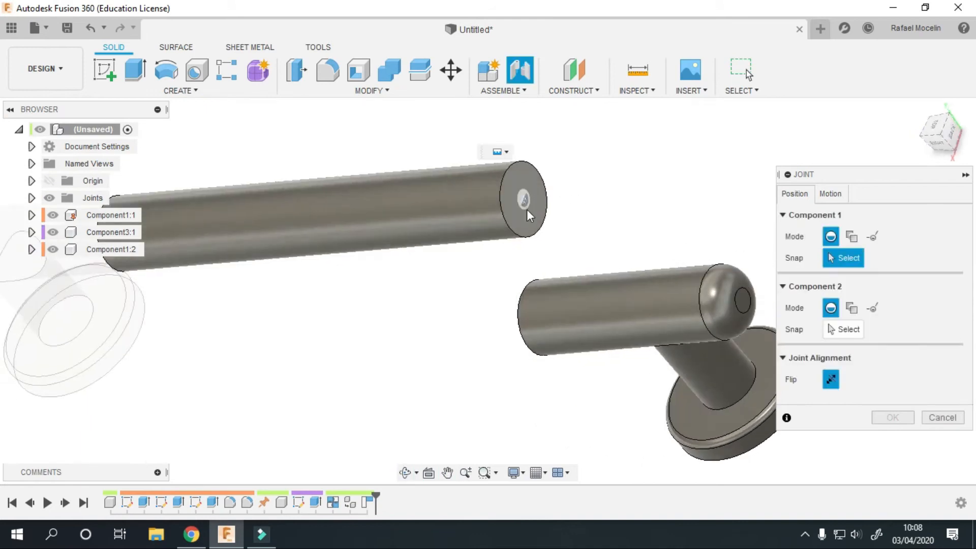
{"action": "middle_click_drag", "start_coordinate": [483, 300], "coordinate": [364, 287], "text": "shift"}
{"action": "scroll", "coordinate": [367, 287], "scroll_direction": "up", "scroll_amount": 1}
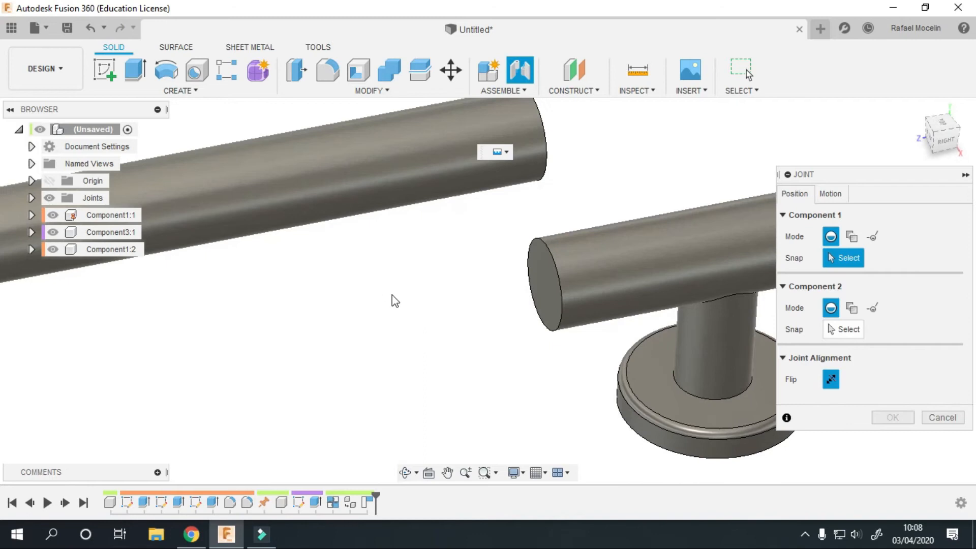
{"action": "middle_click_drag", "start_coordinate": [437, 303], "coordinate": [290, 275]}
{"action": "scroll", "coordinate": [291, 270], "scroll_direction": "up", "scroll_amount": 1}
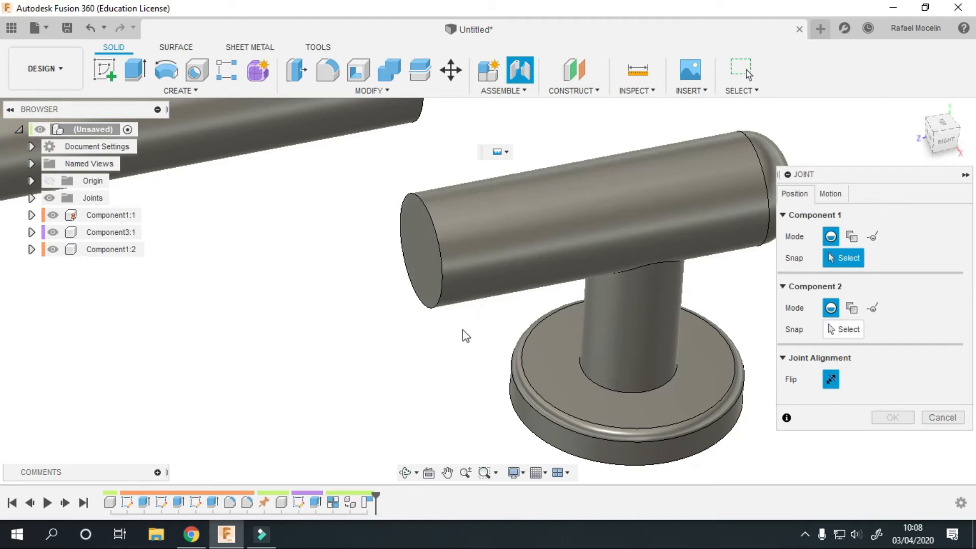
{"action": "middle_click_drag", "start_coordinate": [448, 348], "coordinate": [399, 320]}
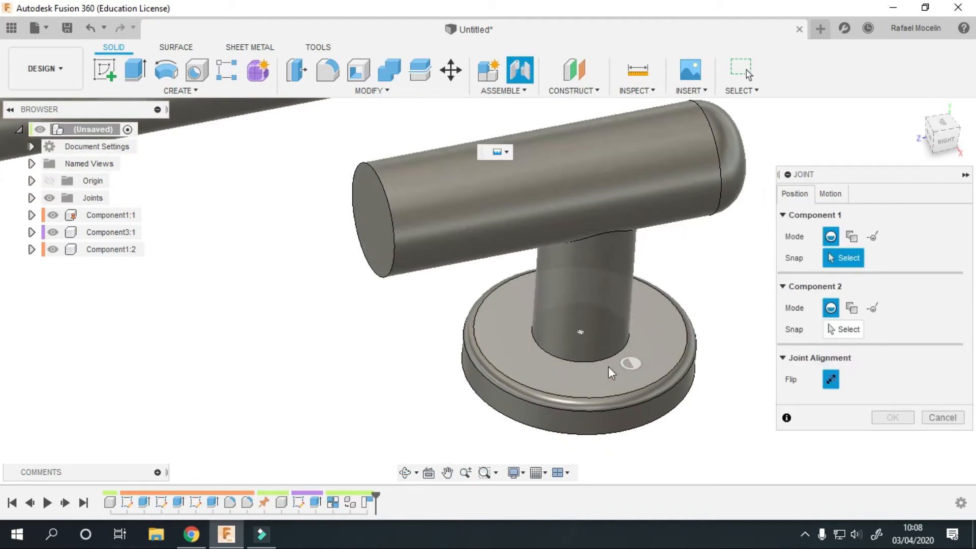
{"action": "scroll", "coordinate": [446, 379], "scroll_direction": "down", "scroll_amount": 5}
{"action": "scroll", "coordinate": [464, 372], "scroll_direction": "up", "scroll_amount": 2}
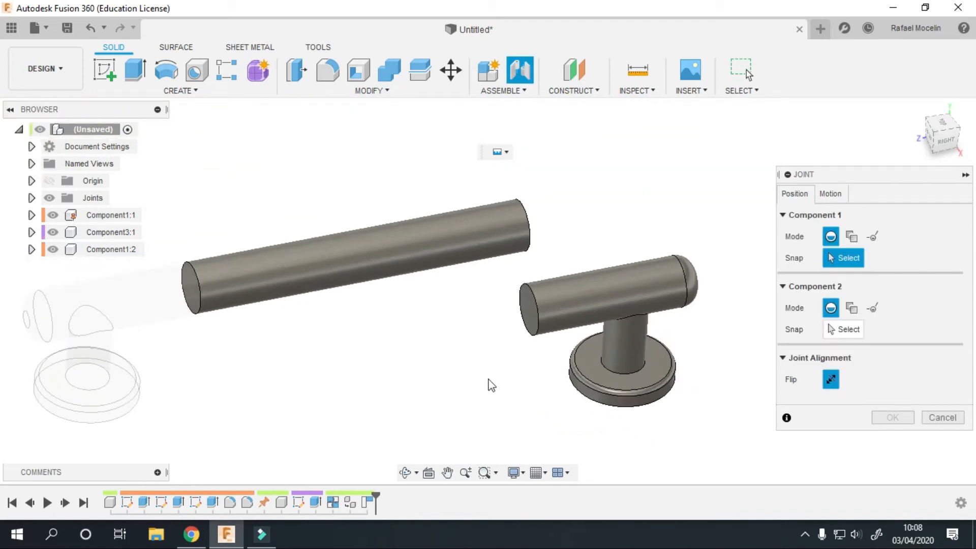
{"action": "scroll", "coordinate": [460, 362], "scroll_direction": "up", "scroll_amount": 1}
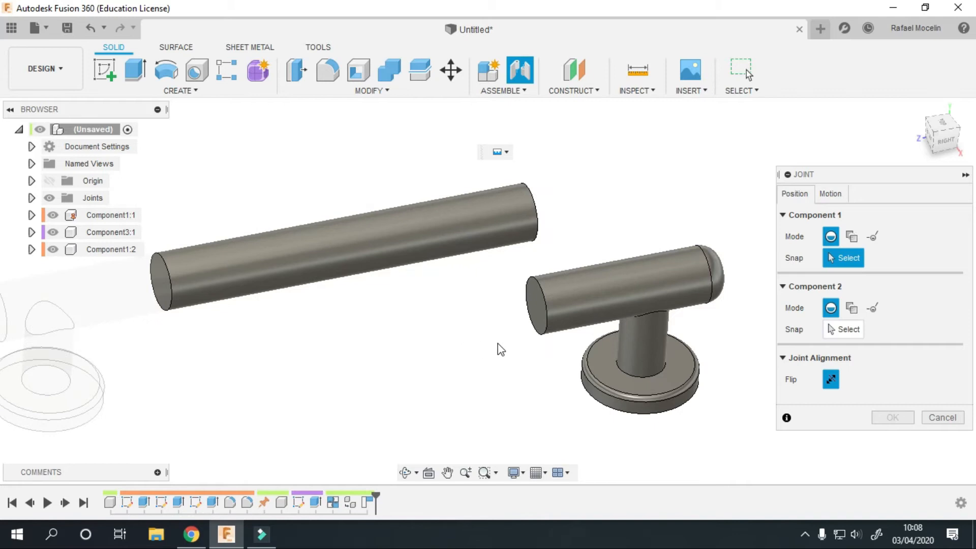
{"action": "scroll", "coordinate": [644, 372], "scroll_direction": "up", "scroll_amount": 3}
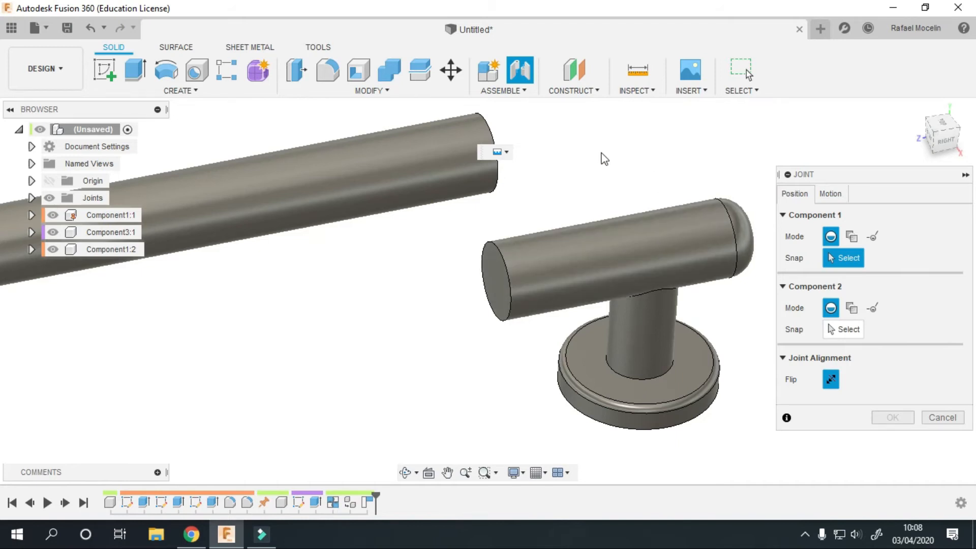
{"action": "middle_click_drag", "start_coordinate": [577, 155], "coordinate": [588, 181]}
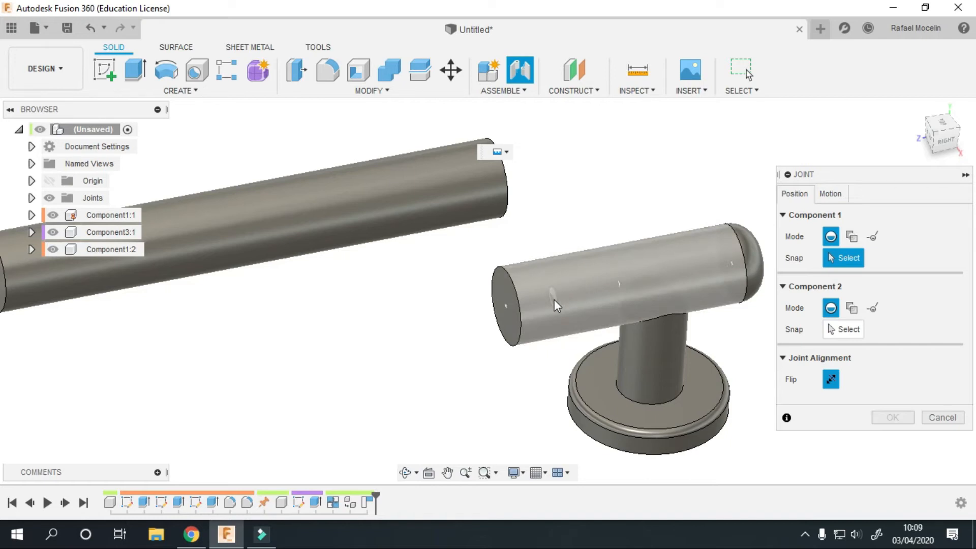
{"action": "middle_click_drag", "start_coordinate": [554, 300], "coordinate": [566, 319]}
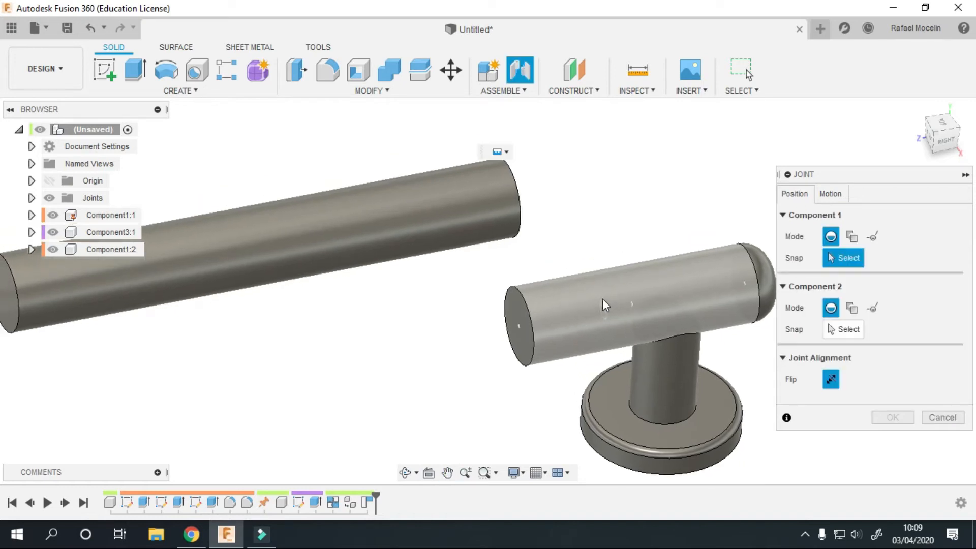
{"action": "scroll", "coordinate": [529, 295], "scroll_direction": "up", "scroll_amount": 3}
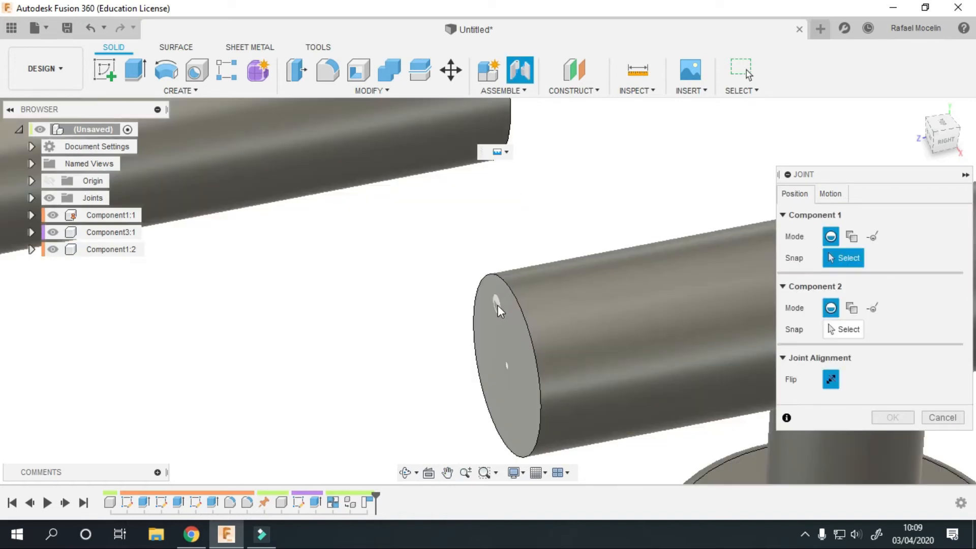
- Set the centre of the second bracket's flat end face as the joint's first snap, replacing any earlier pick
{"action": "left_click", "coordinate": [496, 306]}
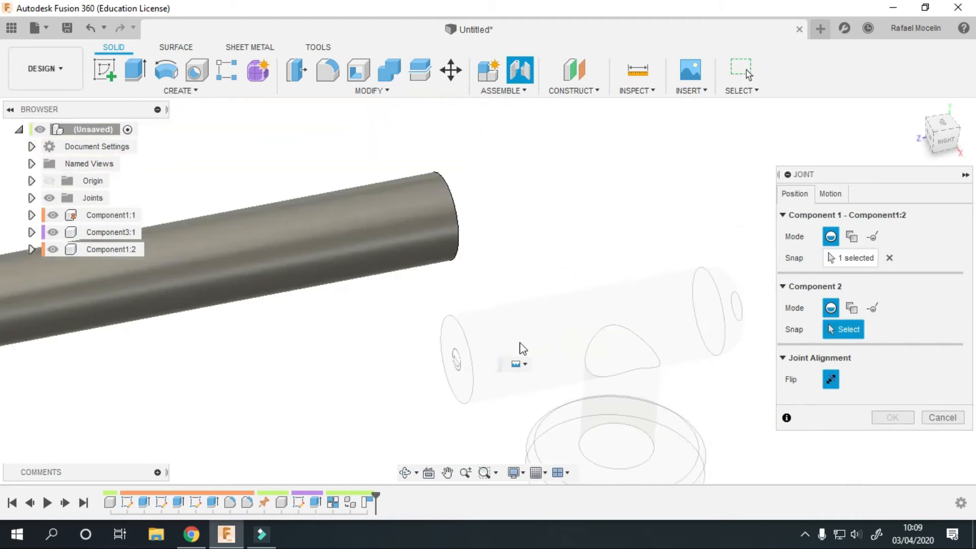
{"action": "left_click", "coordinate": [889, 258]}
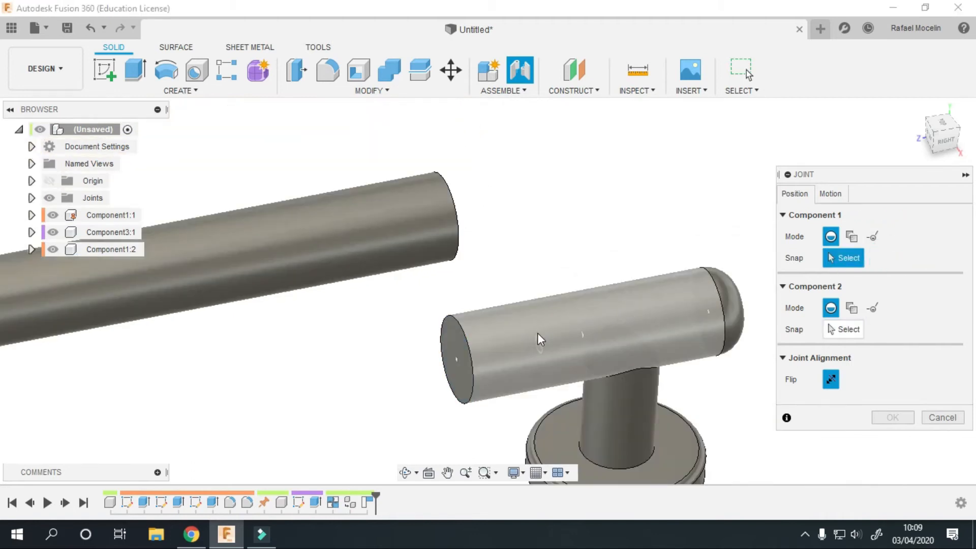
{"action": "left_click", "coordinate": [456, 361]}
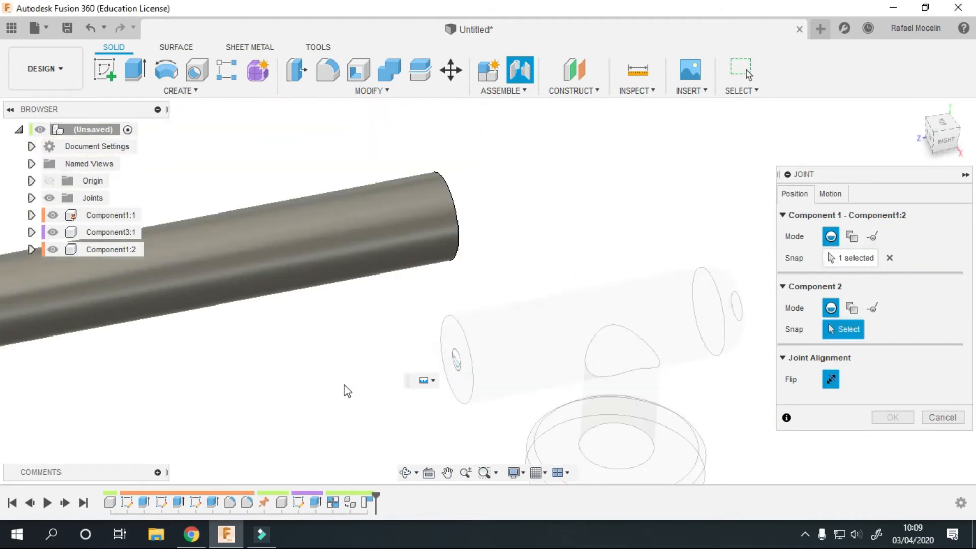
- Set the centre of the bar's free end face as the joint's second snap
{"action": "middle_click_drag", "start_coordinate": [348, 373], "coordinate": [399, 360]}
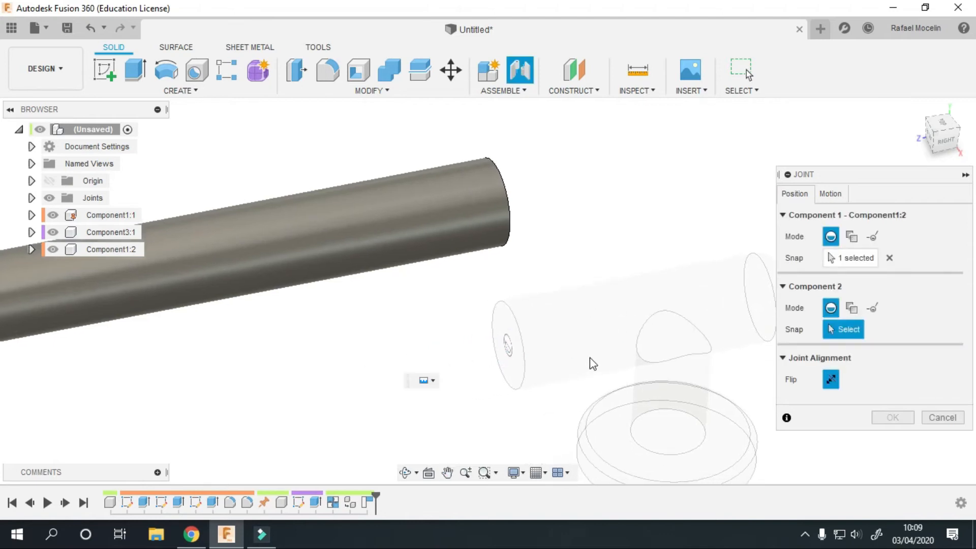
{"action": "scroll", "coordinate": [590, 358], "scroll_direction": "down", "scroll_amount": 2}
{"action": "middle_click_drag", "start_coordinate": [591, 296], "coordinate": [509, 322], "text": "shift"}
{"action": "scroll", "coordinate": [627, 228], "scroll_direction": "up", "scroll_amount": 1}
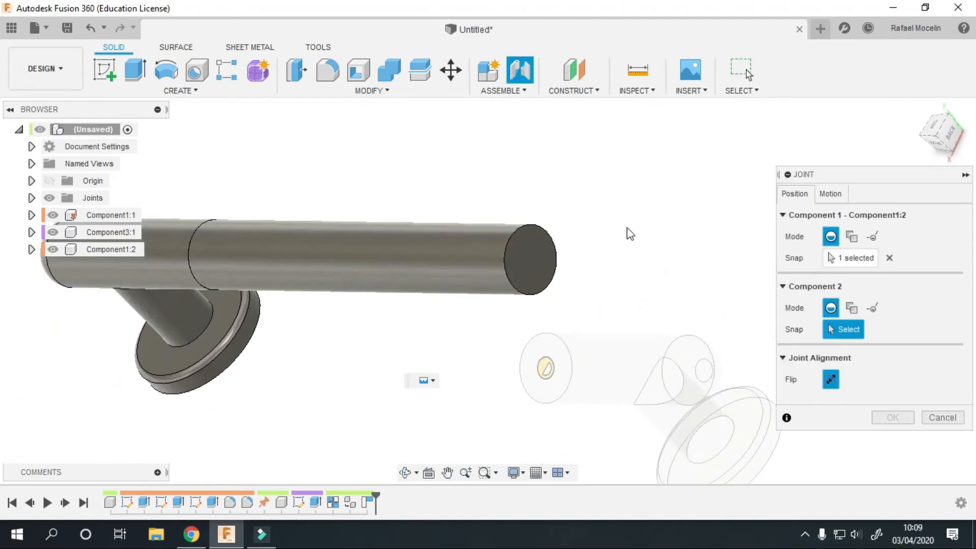
{"action": "scroll", "coordinate": [564, 236], "scroll_direction": "up", "scroll_amount": 2}
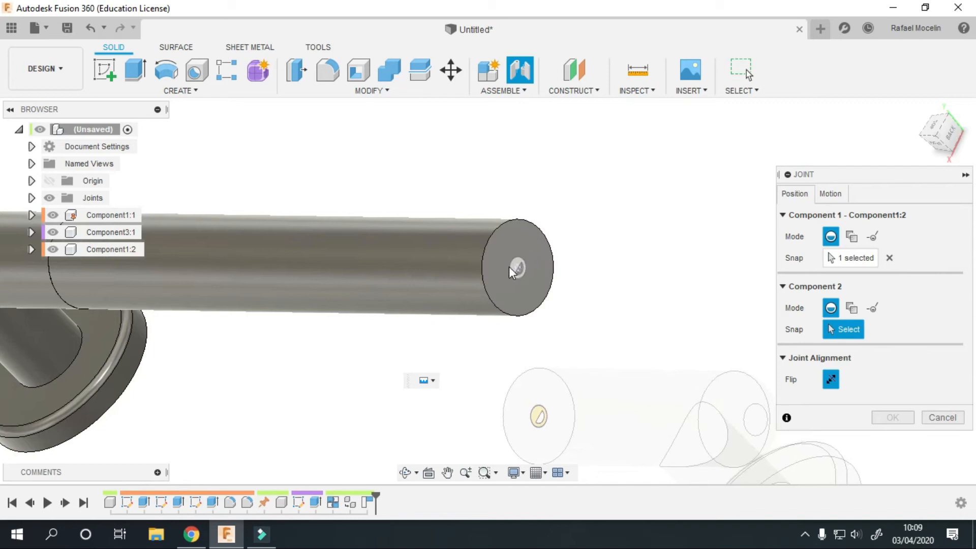
{"action": "left_click", "coordinate": [482, 277]}
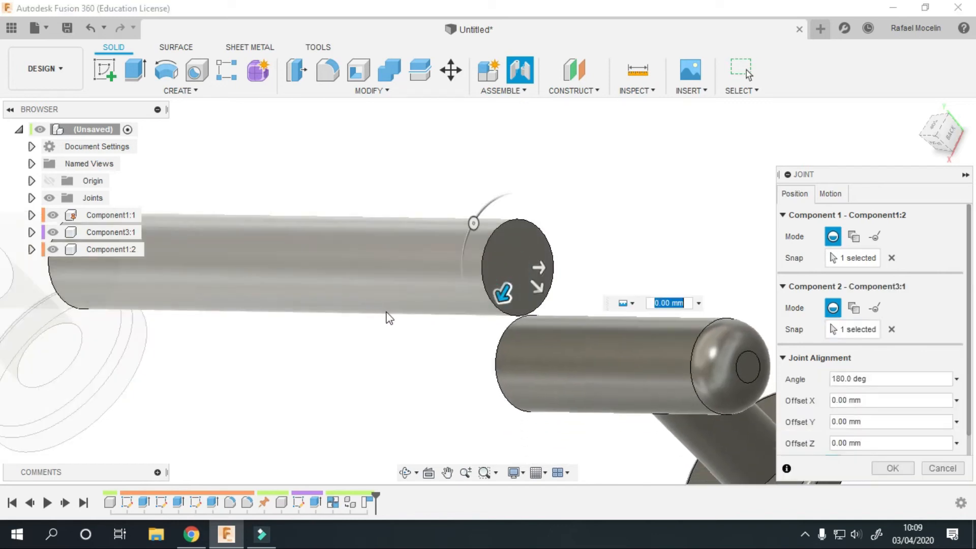
- Try a 15 mm Z offset between the bar end and the second bracket in the joint alignment
{"action": "middle_click_drag", "start_coordinate": [386, 349], "coordinate": [601, 214], "text": "shift"}
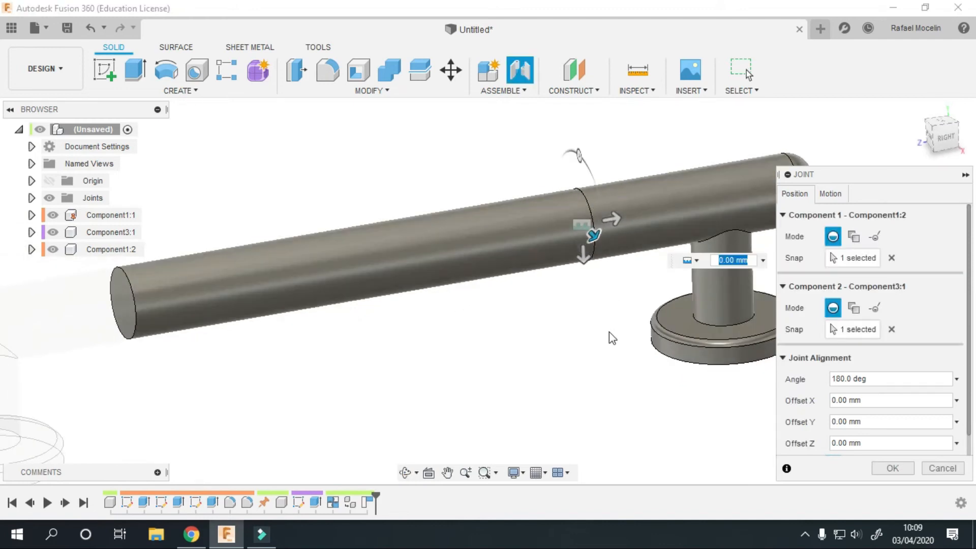
{"action": "middle_click_drag", "start_coordinate": [630, 352], "coordinate": [514, 400]}
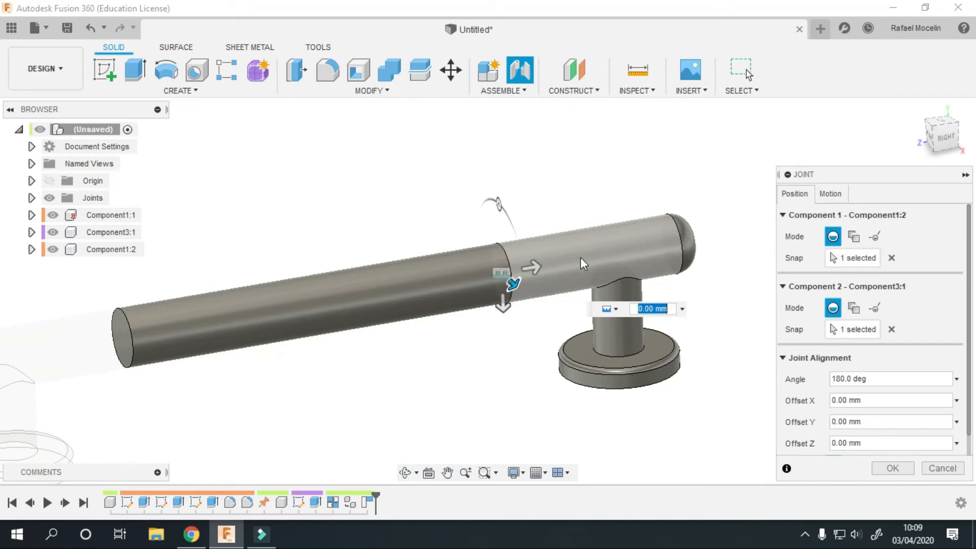
{"action": "middle_click_drag", "start_coordinate": [545, 224], "coordinate": [550, 263], "text": "shift"}
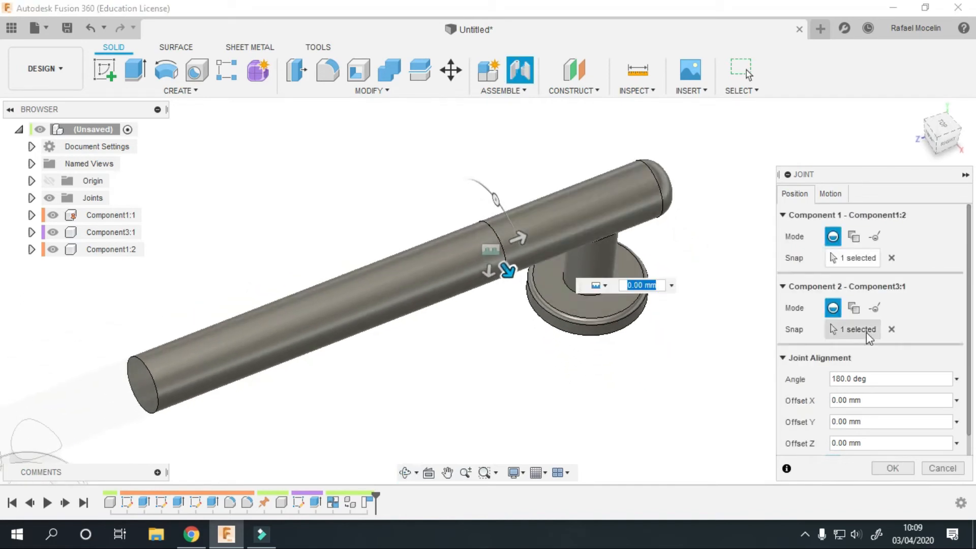
{"action": "scroll", "coordinate": [586, 211], "scroll_direction": "down", "scroll_amount": 1}
{"action": "scroll", "coordinate": [586, 216], "scroll_direction": "up", "scroll_amount": 2}
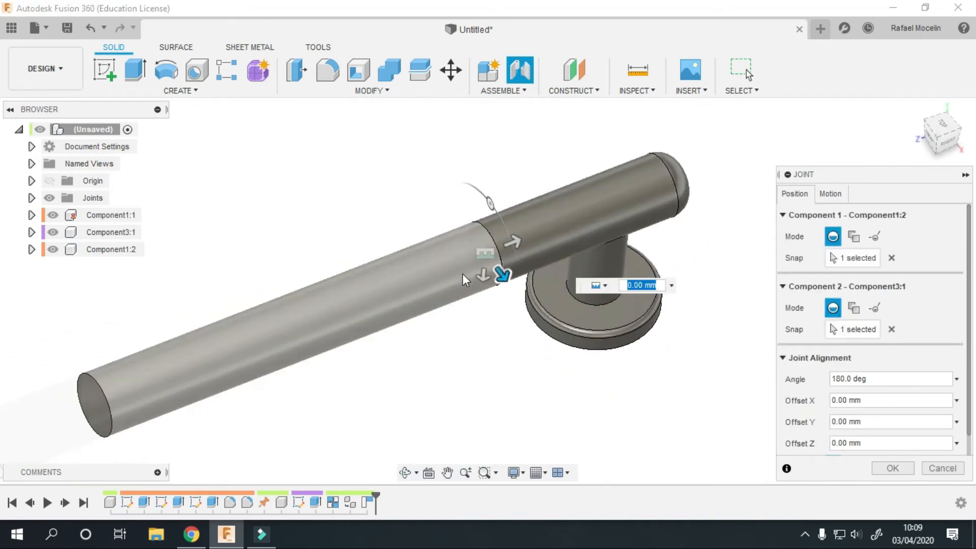
{"action": "left_click_drag", "start_coordinate": [515, 243], "coordinate": [524, 240]}
{"action": "type", "text": "15"}
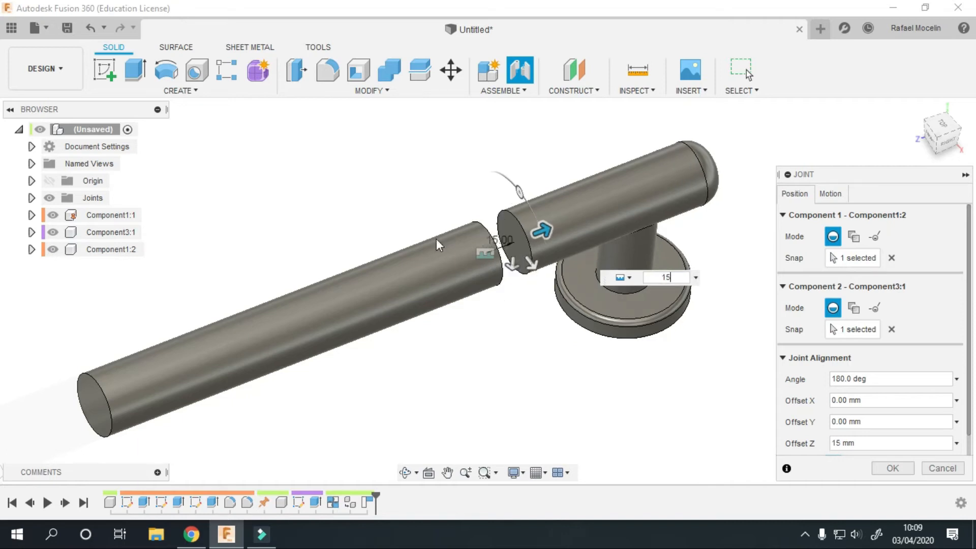
- Set the joint's X and Z offsets to 0 mm
{"action": "left_click_drag", "start_coordinate": [532, 264], "coordinate": [529, 287]}
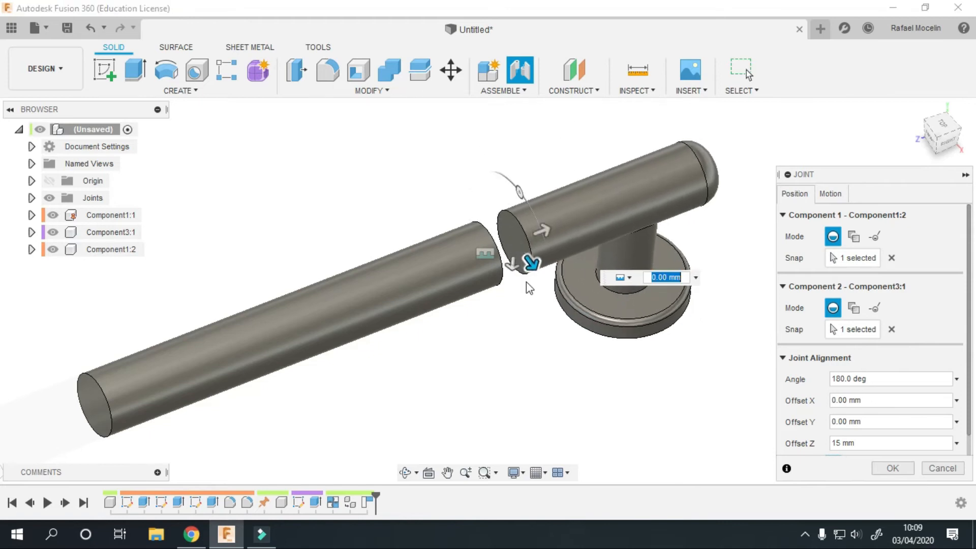
{"action": "type", "text": "0"}
{"action": "key", "text": "Return"}
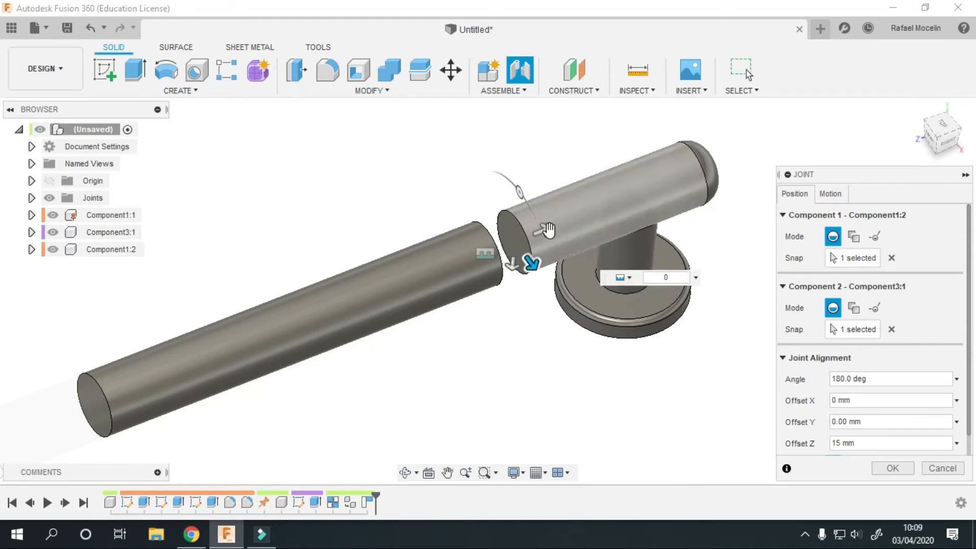
{"action": "type", "text": "0"}
- Try rotating the second bracket about the bar's axis in the joint alignment, leaving the angle at 180 degrees
{"action": "middle_click_drag", "start_coordinate": [481, 327], "coordinate": [528, 282], "text": "shift"}
{"action": "mouse_move", "coordinate": [479, 146]}
{"action": "left_mouse_down"}
{"action": "mouse_move", "coordinate": [559, 222]}
{"action": "mouse_move", "coordinate": [518, 164]}
{"action": "mouse_move", "coordinate": [489, 152]}
{"action": "mouse_move", "coordinate": [479, 160]}
{"action": "left_mouse_up"}
{"action": "middle_click_drag", "start_coordinate": [645, 407], "coordinate": [548, 401], "text": "shift"}
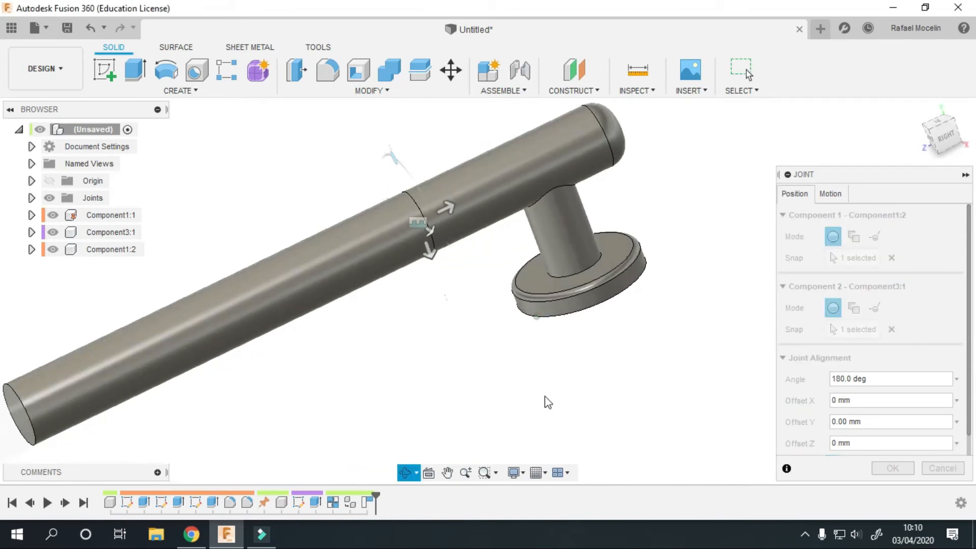
{"action": "middle_click_drag", "start_coordinate": [389, 290], "coordinate": [544, 243]}
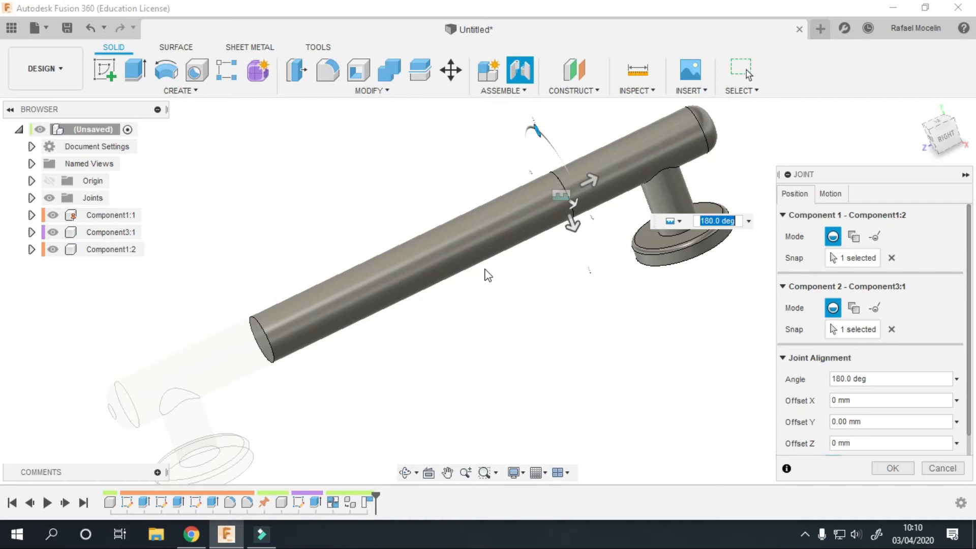
{"action": "middle_click_drag", "start_coordinate": [506, 318], "coordinate": [551, 304], "text": "shift"}
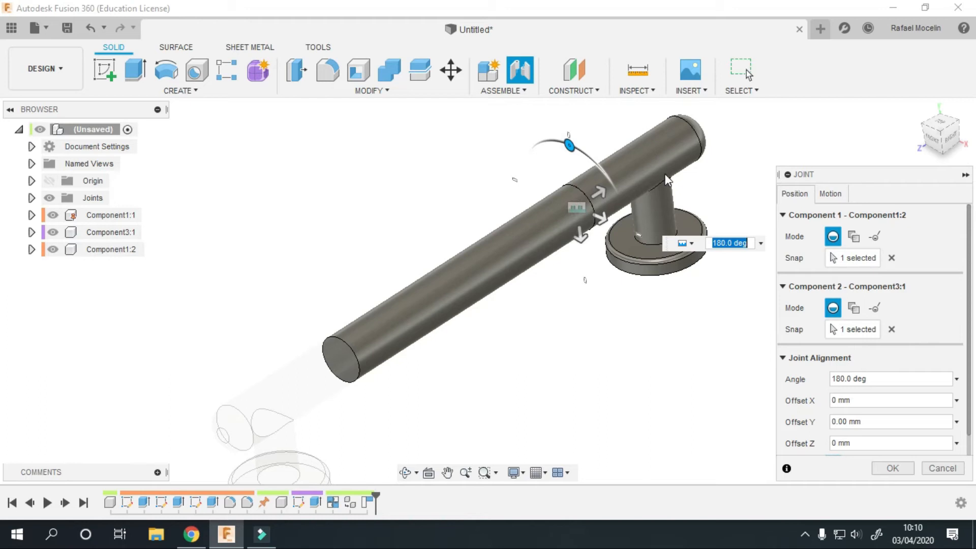
- Finish the joint between the second bracket and the bar's free end, and examine the whole handrail from several sides
{"action": "left_click", "coordinate": [889, 468]}
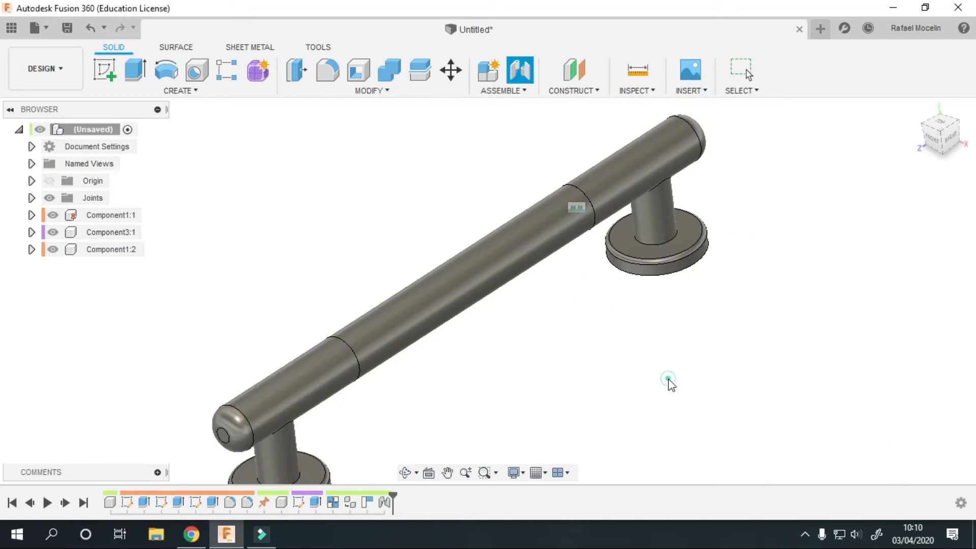
{"action": "scroll", "coordinate": [584, 296], "scroll_direction": "down", "scroll_amount": 2}
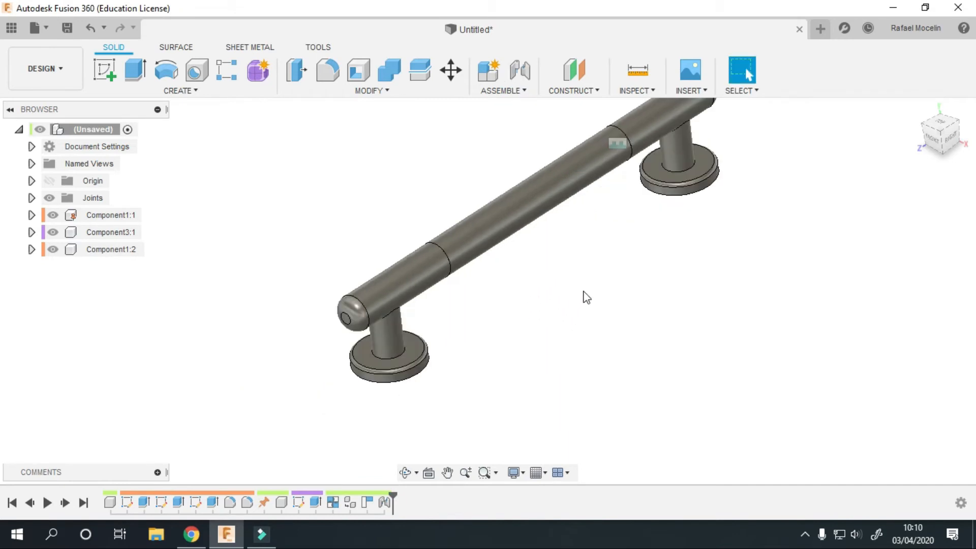
{"action": "middle_click_drag", "start_coordinate": [584, 296], "coordinate": [557, 313]}
{"action": "middle_click_drag", "start_coordinate": [609, 184], "coordinate": [705, 232], "text": "shift"}
{"action": "scroll", "coordinate": [702, 231], "scroll_direction": "up", "scroll_amount": 1}
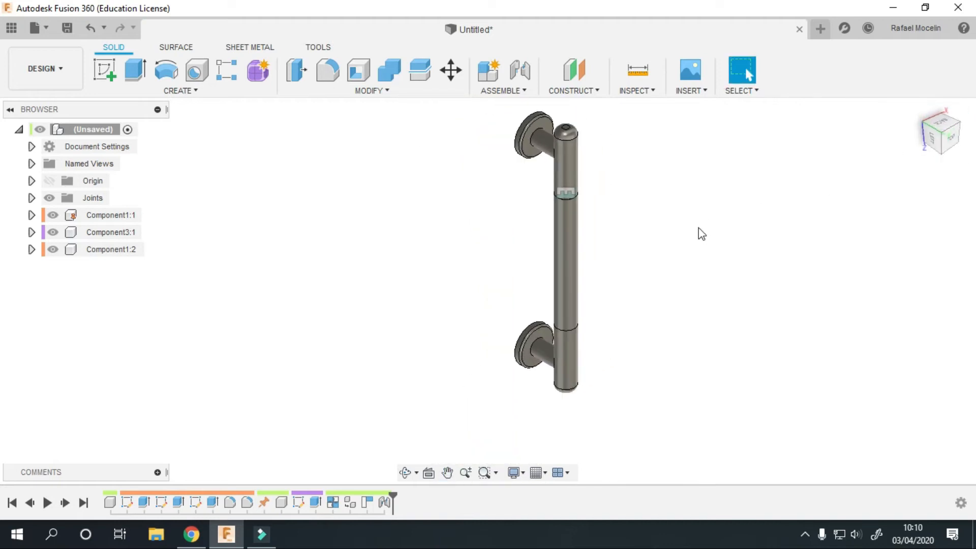
{"action": "scroll", "coordinate": [692, 225], "scroll_direction": "up", "scroll_amount": 1}
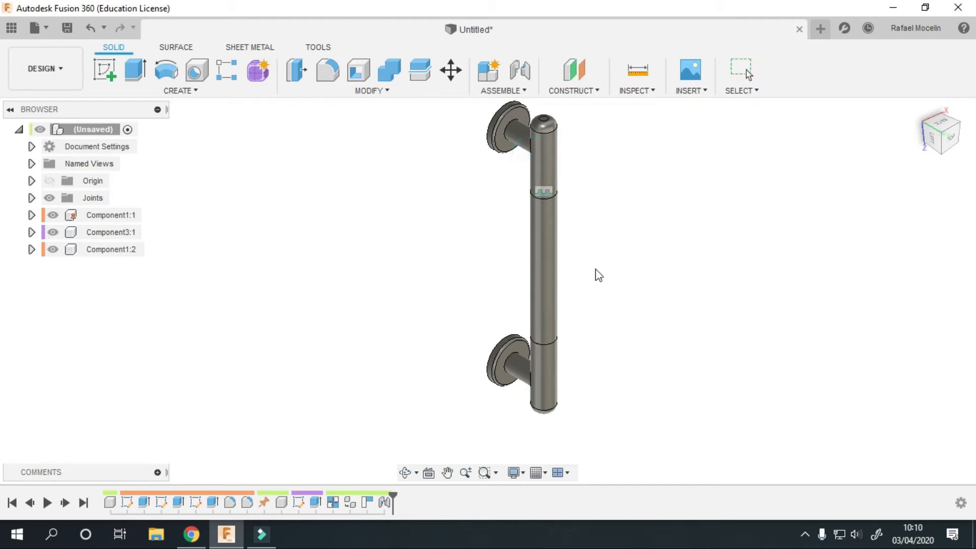
{"action": "left_click", "coordinate": [642, 235]}
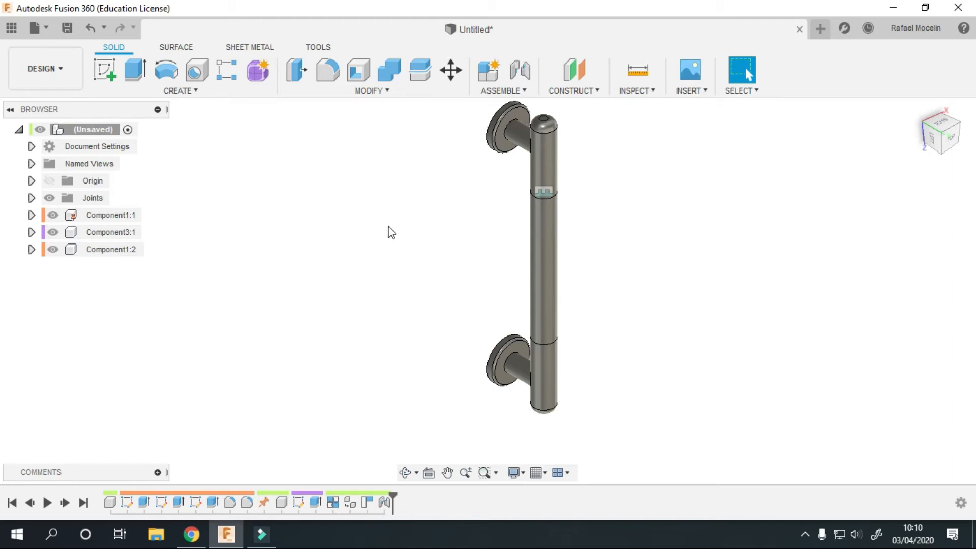
- Save the handrail design under the name puxador
{"action": "key", "text": "ctrl+s"}
{"action": "type", "text": "puxador"}
{"action": "key", "text": "Return"}
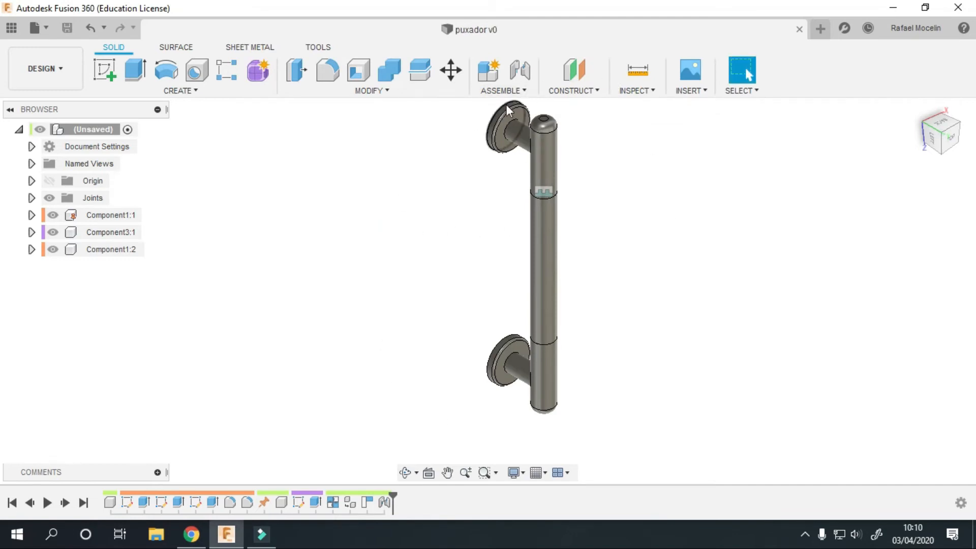
- Open the saved Cobogó panel design from the project's data
{"action": "middle_click_drag", "start_coordinate": [452, 134], "coordinate": [451, 146]}
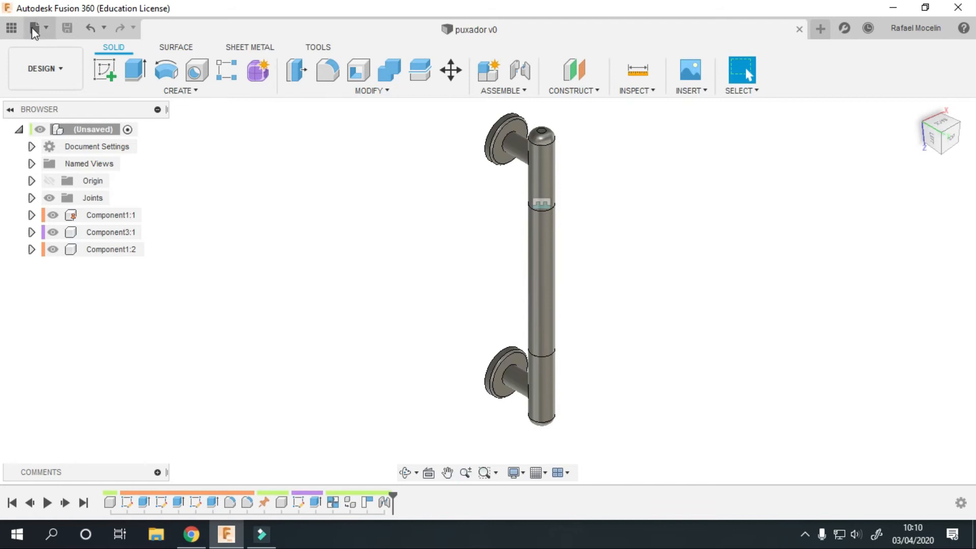
{"action": "left_click", "coordinate": [13, 28]}
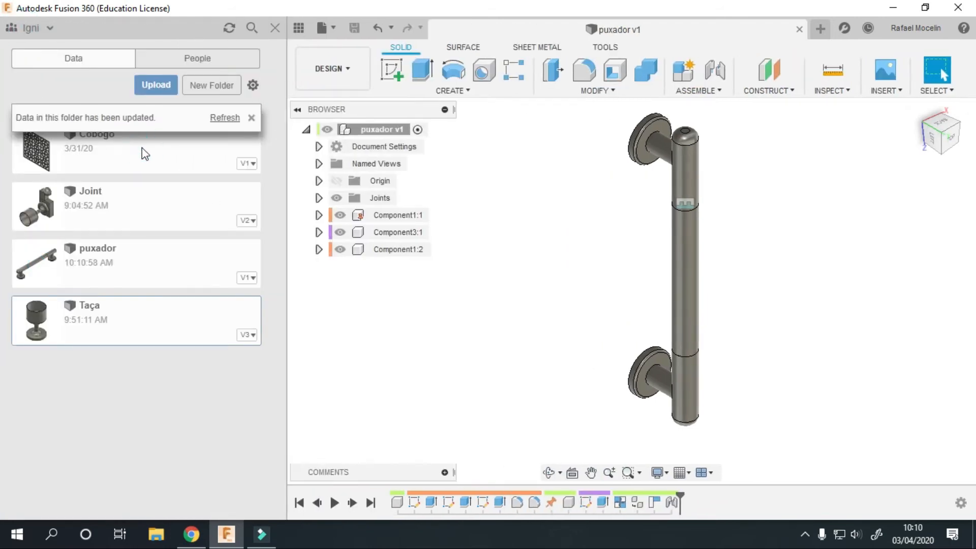
{"action": "double_click", "coordinate": [191, 154]}
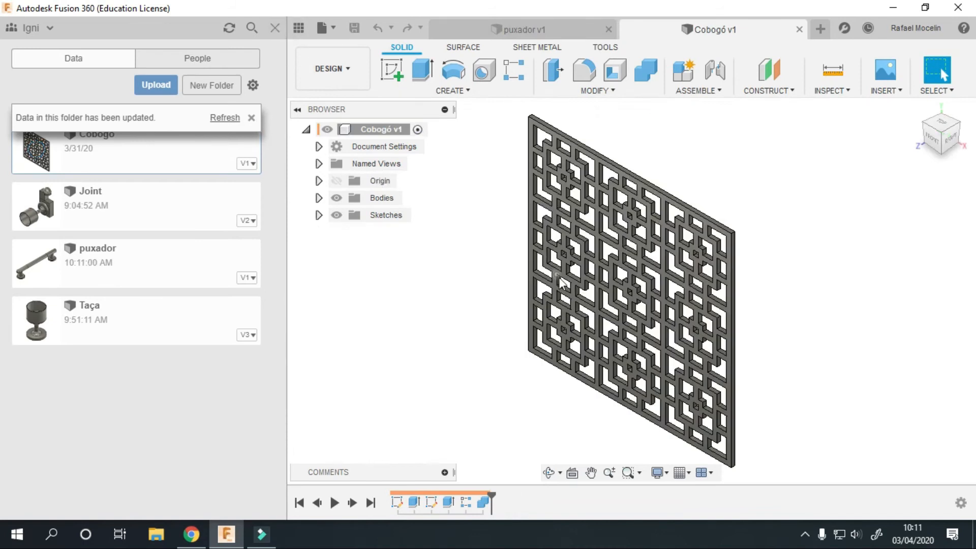
- Insert the puxador design into the Cobogó design as a component, rotated 90 degrees about the X axis
{"action": "left_click", "coordinate": [143, 271]}
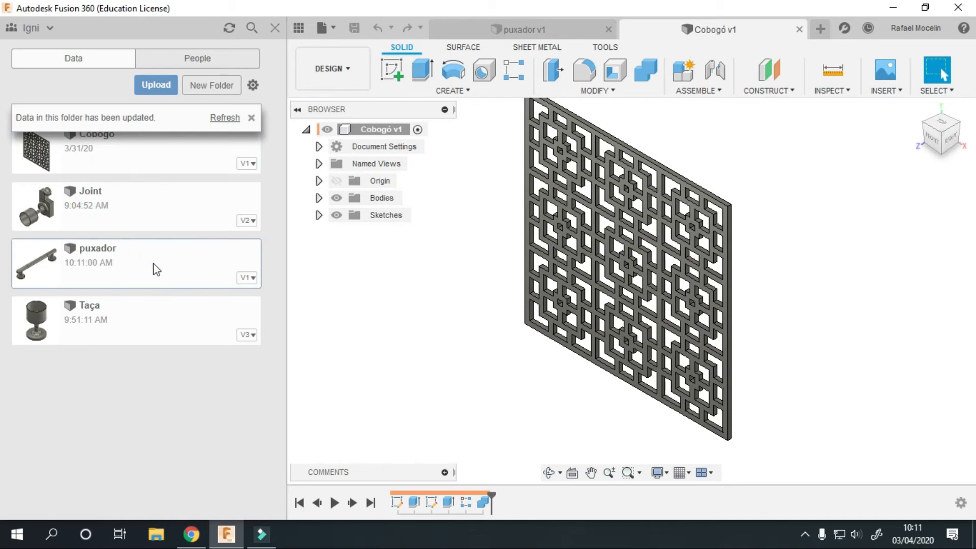
{"action": "right_click", "coordinate": [156, 269]}
{"action": "left_click", "coordinate": [187, 288]}
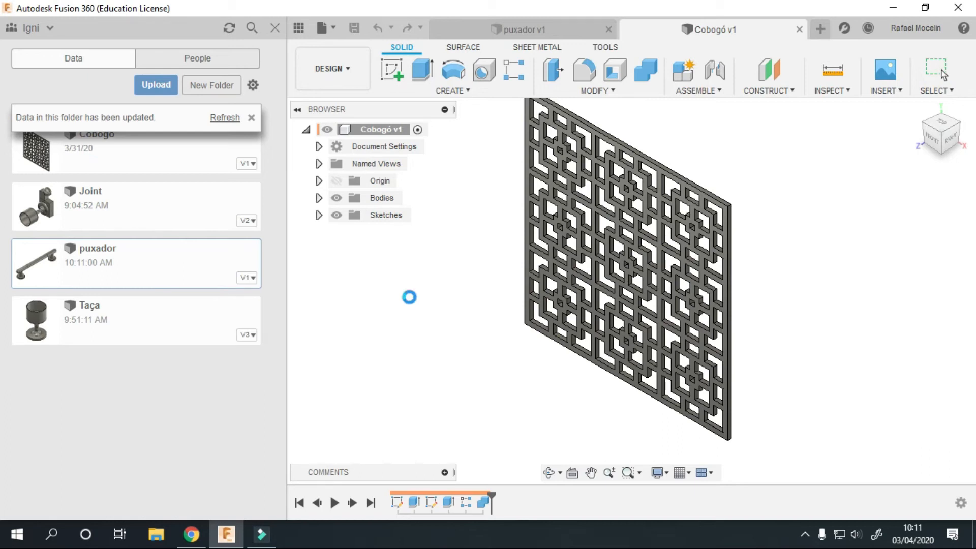
{"action": "left_click_drag", "start_coordinate": [488, 379], "coordinate": [474, 447]}
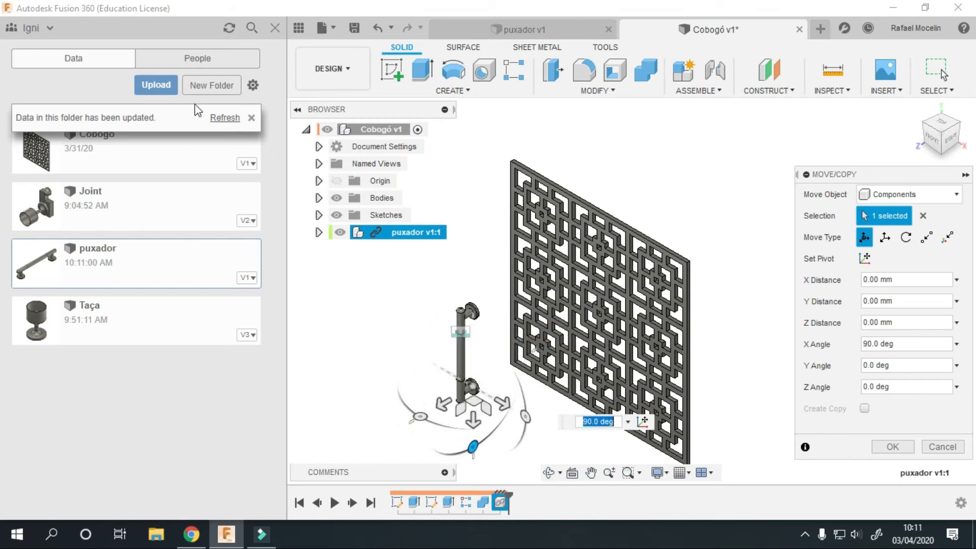
{"action": "key", "text": "Return"}
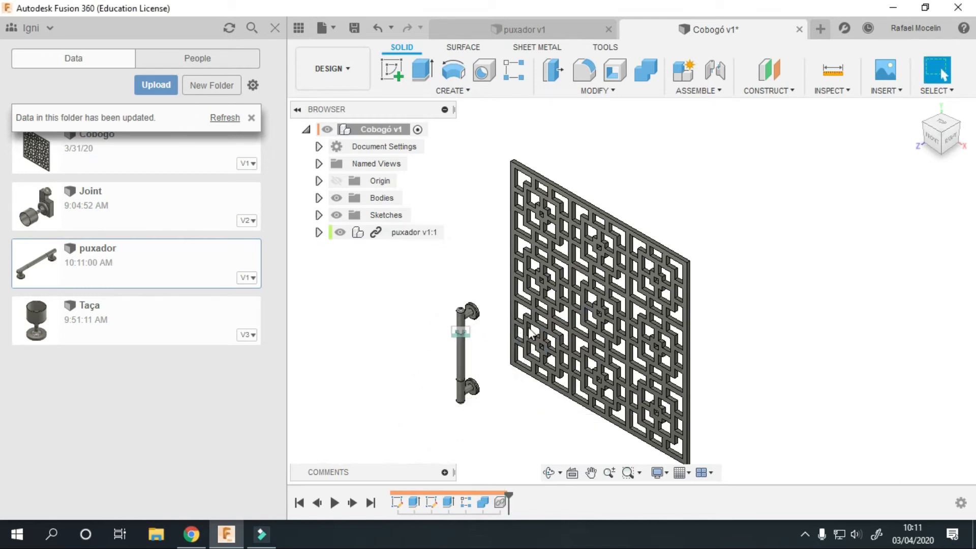
{"action": "left_click", "coordinate": [274, 28]}
- Move the inserted handle closer to the panel's side edge, start a joint and capture the component's current position
{"action": "scroll", "coordinate": [394, 211], "scroll_direction": "up", "scroll_amount": 3}
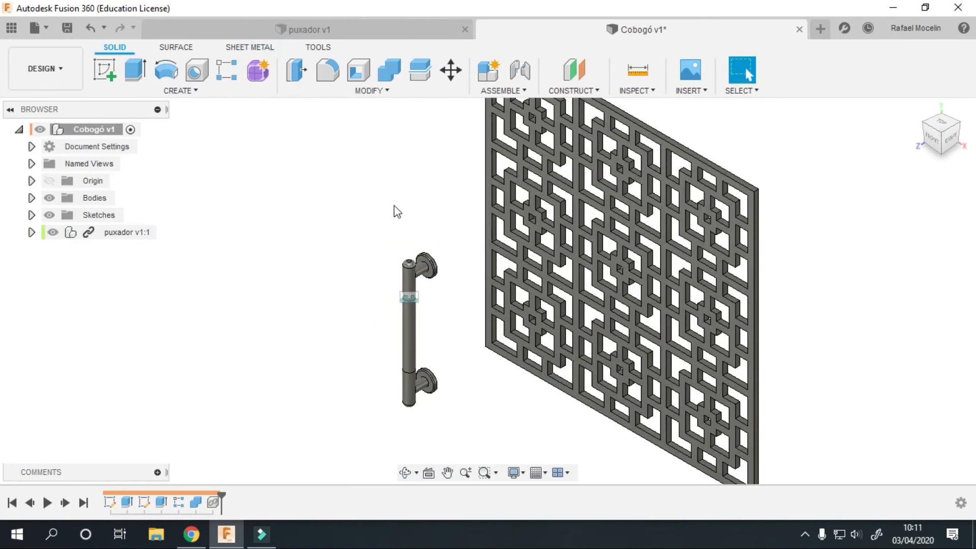
{"action": "middle_click_drag", "start_coordinate": [386, 267], "coordinate": [361, 319]}
{"action": "left_click_drag", "start_coordinate": [361, 320], "coordinate": [392, 234]}
{"action": "left_click", "coordinate": [386, 170]}
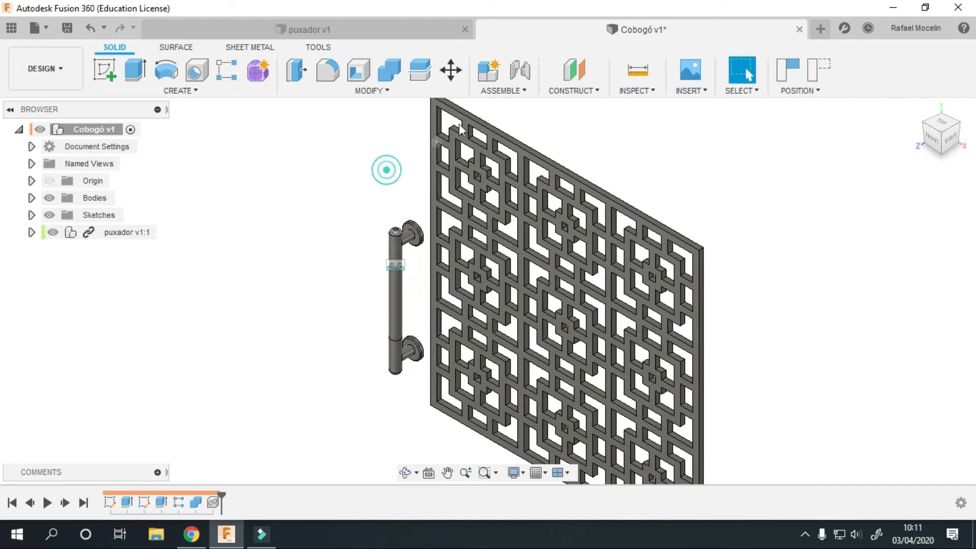
{"action": "left_click", "coordinate": [514, 68]}
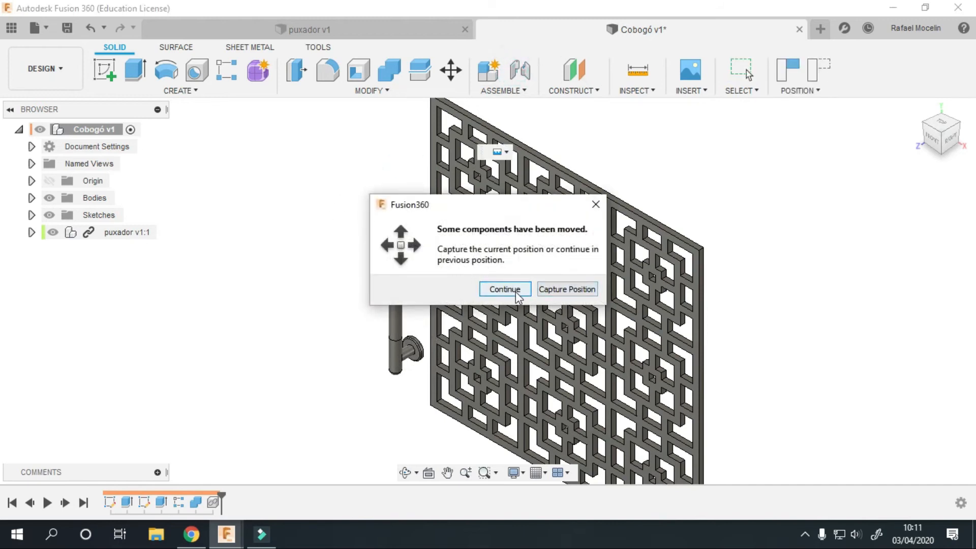
{"action": "left_click", "coordinate": [559, 293]}
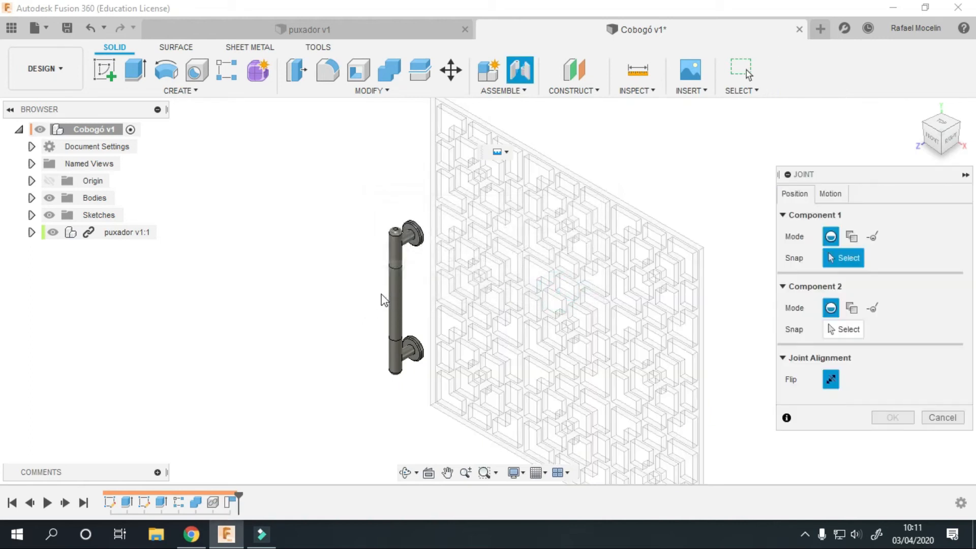
- Set the centre of the upper bracket's flat base face as the joint's first snap
{"action": "scroll", "coordinate": [424, 216], "scroll_direction": "up", "scroll_amount": 3}
{"action": "middle_click_drag", "start_coordinate": [431, 219], "coordinate": [378, 216], "text": "shift"}
{"action": "scroll", "coordinate": [431, 225], "scroll_direction": "up", "scroll_amount": 10}
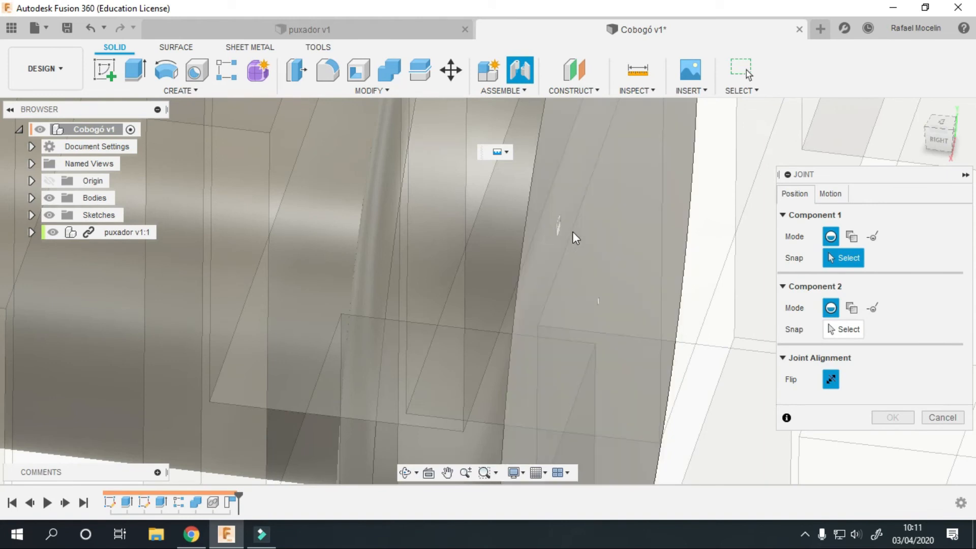
{"action": "scroll", "coordinate": [600, 302], "scroll_direction": "down", "scroll_amount": 12}
{"action": "middle_click_drag", "start_coordinate": [600, 302], "coordinate": [471, 310], "text": "shift"}
{"action": "middle_click_drag", "start_coordinate": [417, 237], "coordinate": [212, 93]}
{"action": "scroll", "coordinate": [552, 239], "scroll_direction": "up", "scroll_amount": 10}
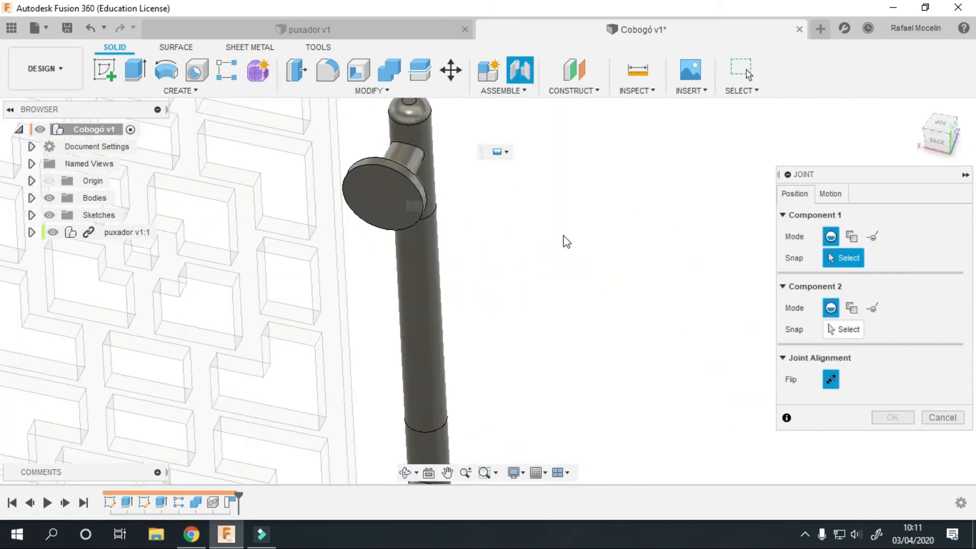
{"action": "left_click", "coordinate": [384, 189]}
- Set an opening's corner beside the side border on the panel's front face as the joint's second snap
{"action": "scroll", "coordinate": [364, 255], "scroll_direction": "down", "scroll_amount": 8}
{"action": "middle_click_drag", "start_coordinate": [451, 183], "coordinate": [338, 300], "text": "shift"}
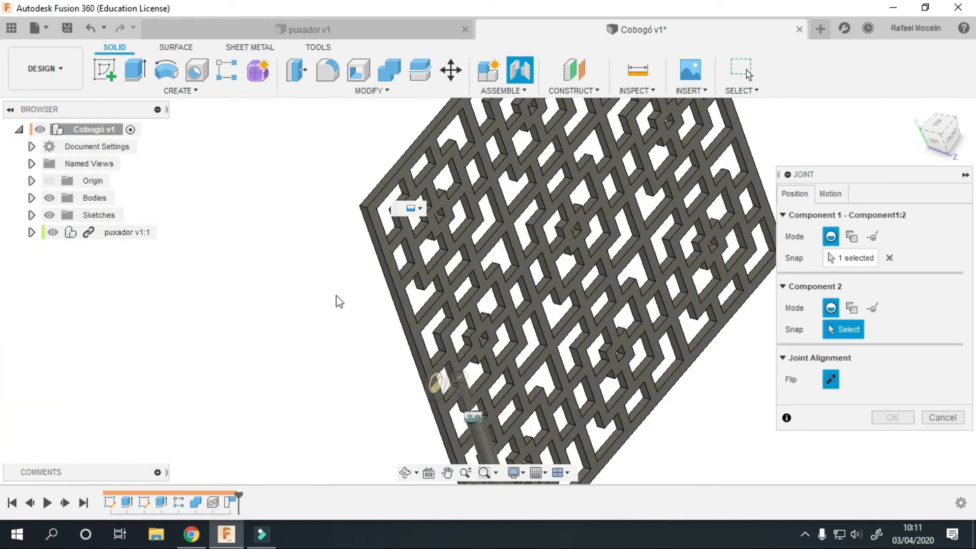
{"action": "scroll", "coordinate": [337, 300], "scroll_direction": "up", "scroll_amount": 8}
{"action": "scroll", "coordinate": [486, 189], "scroll_direction": "down", "scroll_amount": 6}
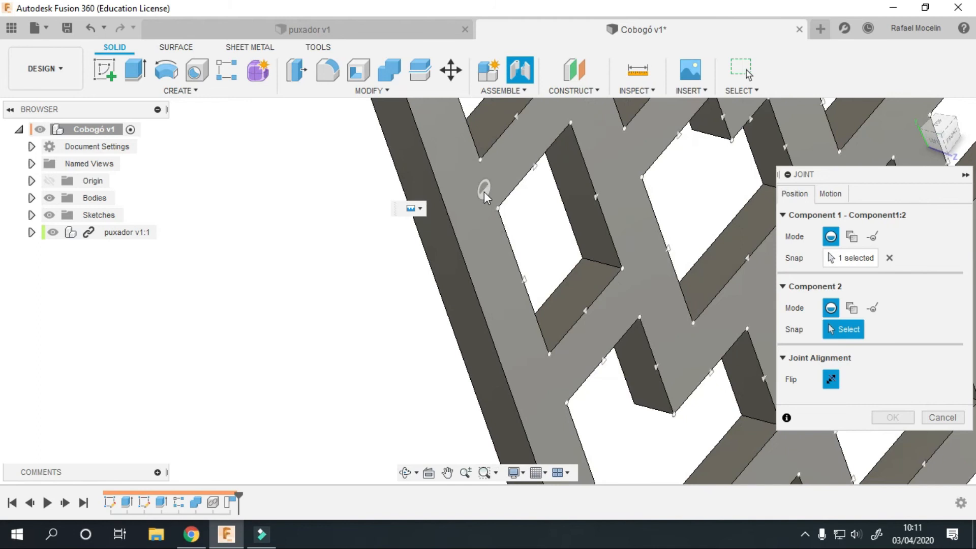
{"action": "middle_click_drag", "start_coordinate": [463, 232], "coordinate": [317, 314]}
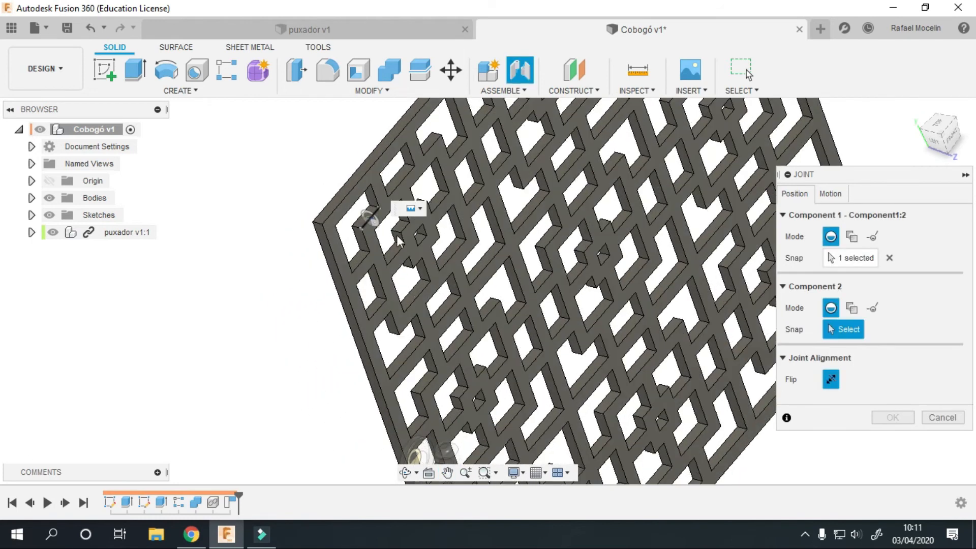
{"action": "scroll", "coordinate": [356, 285], "scroll_direction": "up", "scroll_amount": 3}
{"action": "scroll", "coordinate": [353, 305], "scroll_direction": "up", "scroll_amount": 2}
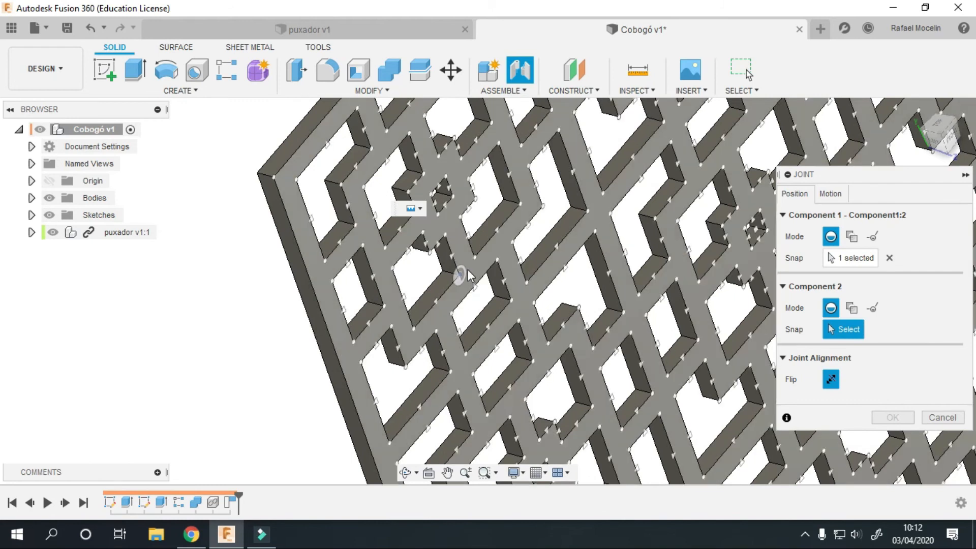
{"action": "scroll", "coordinate": [381, 338], "scroll_direction": "up", "scroll_amount": 3}
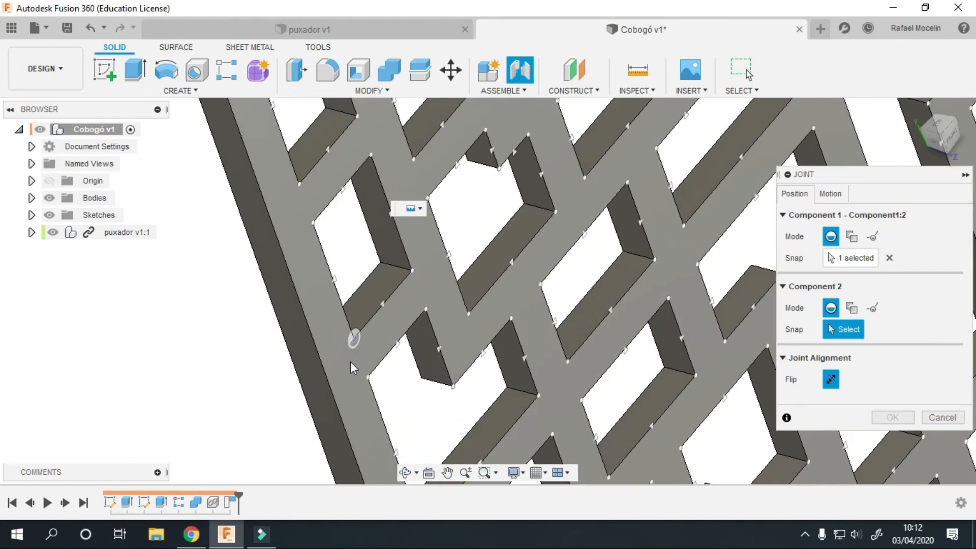
{"action": "scroll", "coordinate": [351, 363], "scroll_direction": "up", "scroll_amount": 2}
{"action": "left_click", "coordinate": [345, 359]}
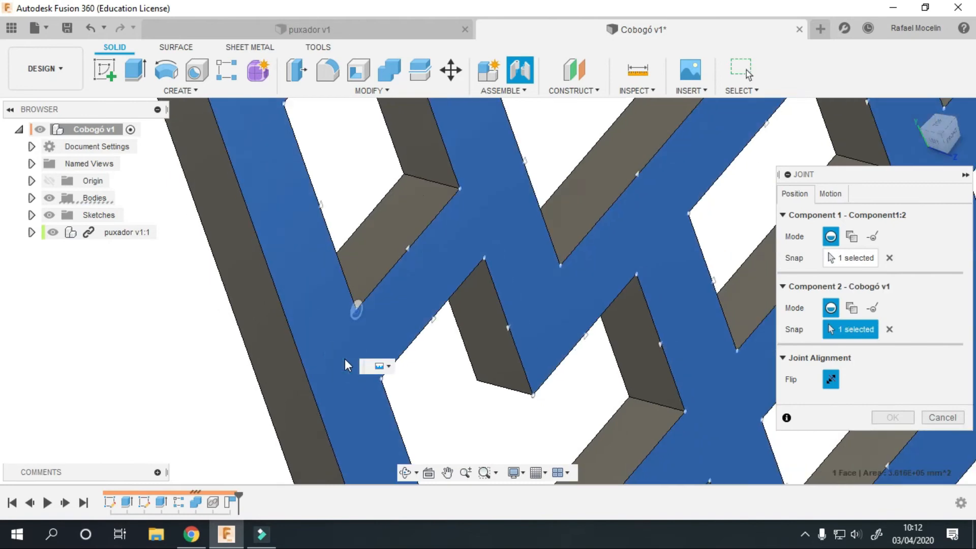
{"action": "scroll", "coordinate": [345, 358], "scroll_direction": "down", "scroll_amount": 6}
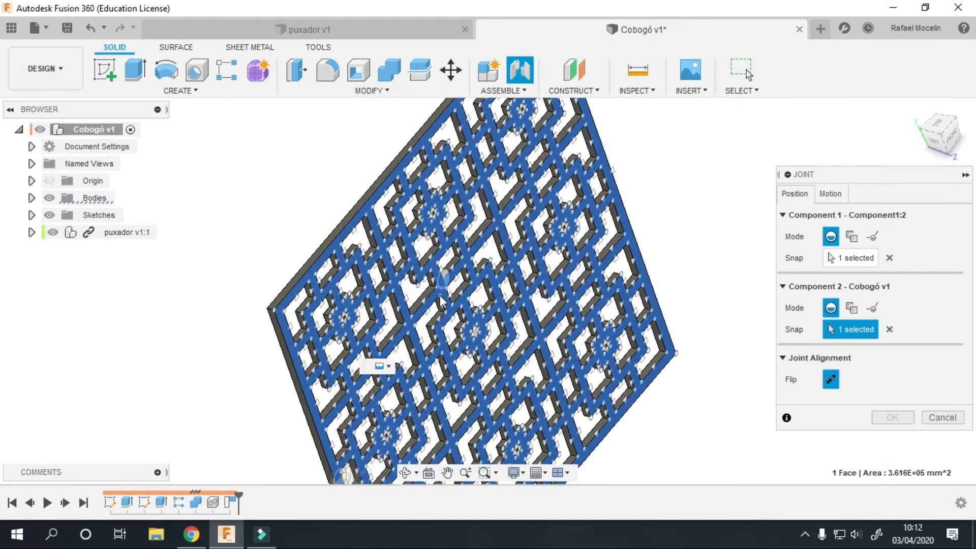
{"action": "scroll", "coordinate": [348, 354], "scroll_direction": "up", "scroll_amount": 5}
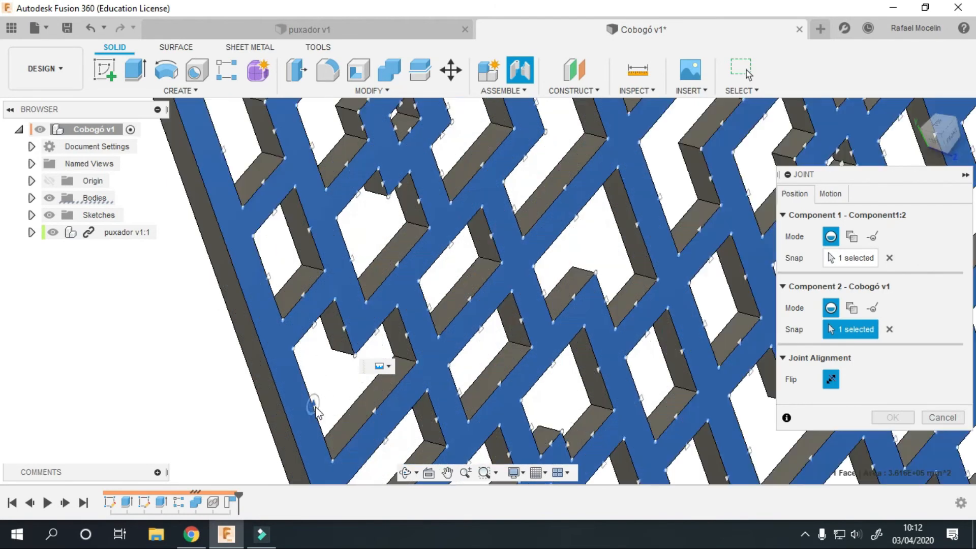
{"action": "left_click", "coordinate": [295, 352]}
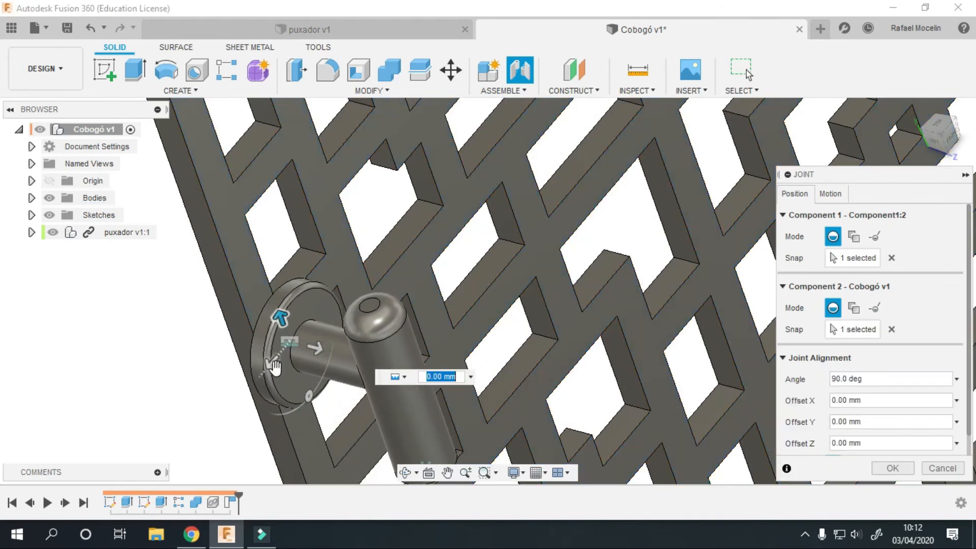
- Offset the handle slightly outward onto the panel's side border, finish the joint and inspect the mounted handle
{"action": "left_click_drag", "start_coordinate": [272, 365], "coordinate": [263, 375]}
{"action": "key", "text": "Return"}
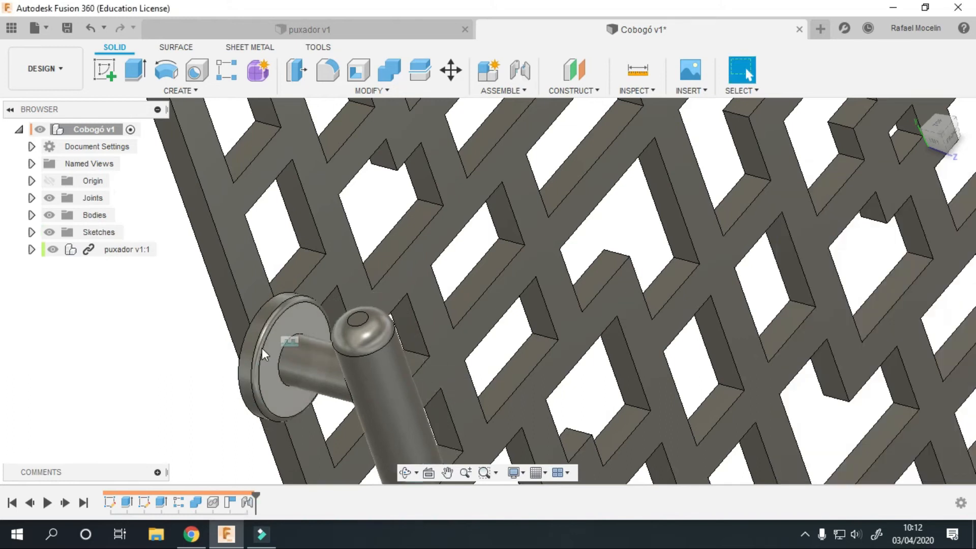
{"action": "scroll", "coordinate": [261, 348], "scroll_direction": "down", "scroll_amount": 10}
{"action": "middle_click_drag", "start_coordinate": [248, 344], "coordinate": [374, 168], "text": "shift"}
{"action": "scroll", "coordinate": [279, 293], "scroll_direction": "up", "scroll_amount": 5}
{"action": "mouse_move", "coordinate": [268, 233]}
{"action": "middle_mouse_down", "text": "shift"}
{"action": "mouse_move", "coordinate": [211, 289]}
{"action": "mouse_move", "coordinate": [231, 256]}
{"action": "mouse_move", "coordinate": [237, 270]}
{"action": "mouse_move", "coordinate": [344, 246]}
{"action": "mouse_move", "coordinate": [387, 301]}
{"action": "middle_mouse_up", "text": "shift"}
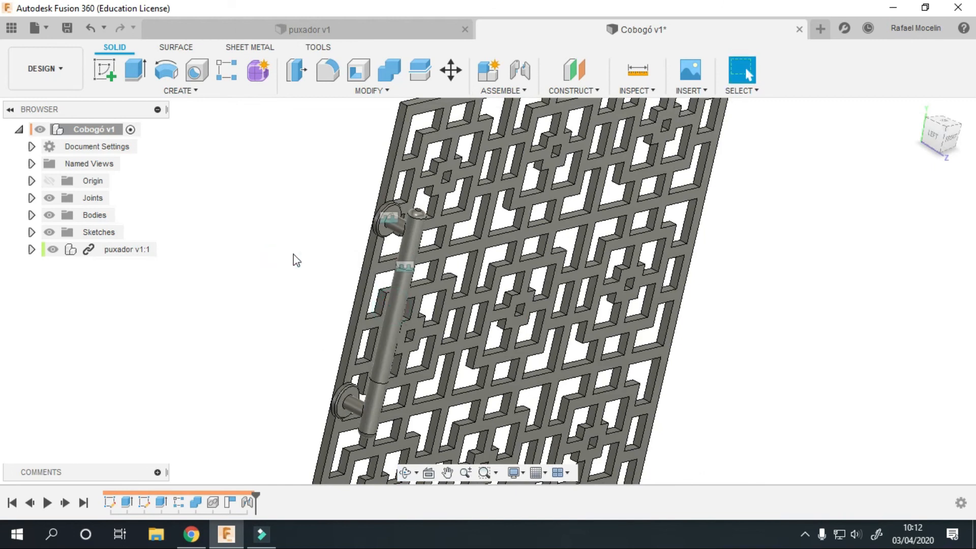
{"action": "middle_click_drag", "start_coordinate": [295, 260], "coordinate": [497, 242], "text": "shift"}
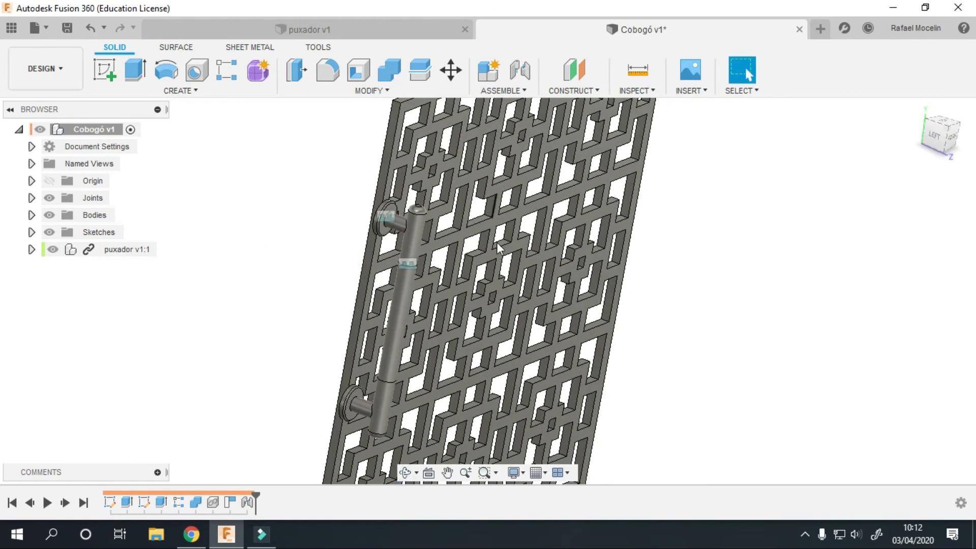
- Close the Cobogó design and return to the puxador design
{"action": "left_click", "coordinate": [93, 253]}
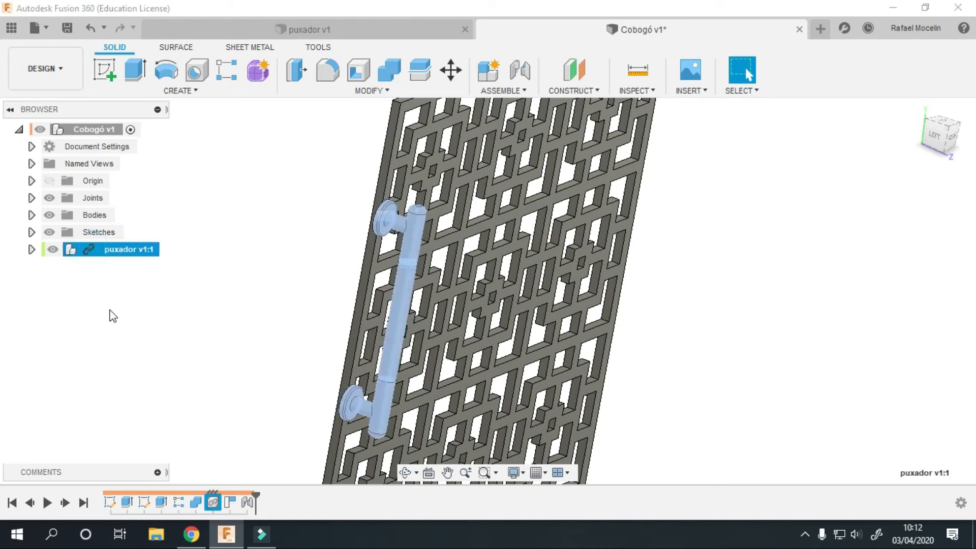
{"action": "left_click", "coordinate": [258, 26]}
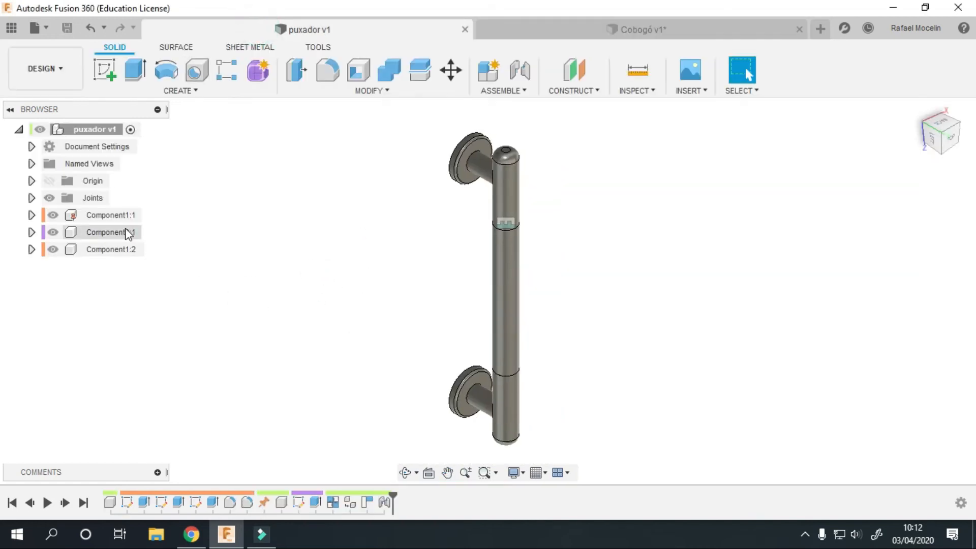
{"action": "left_click", "coordinate": [774, 34]}
{"action": "left_click", "coordinate": [799, 28]}
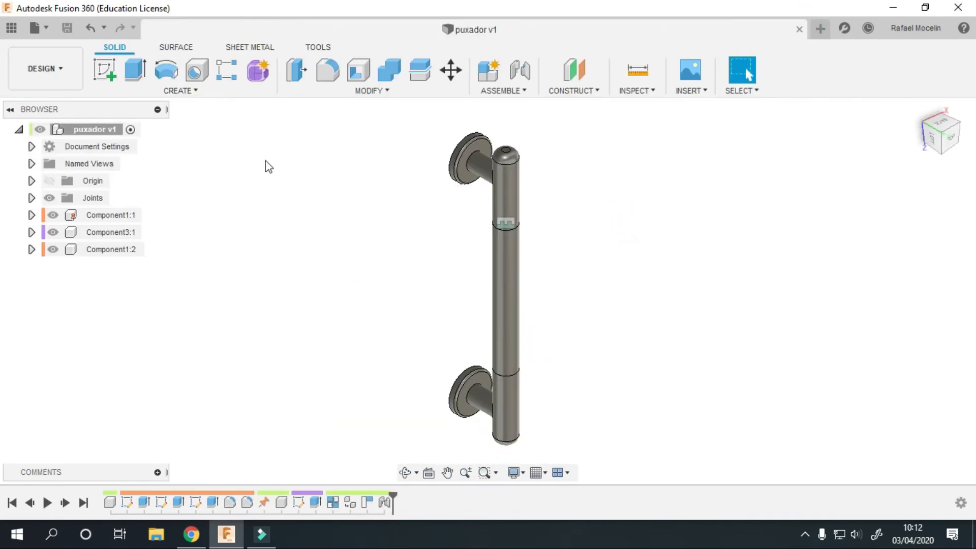
{"action": "scroll", "coordinate": [574, 204], "scroll_direction": "up", "scroll_amount": 3}
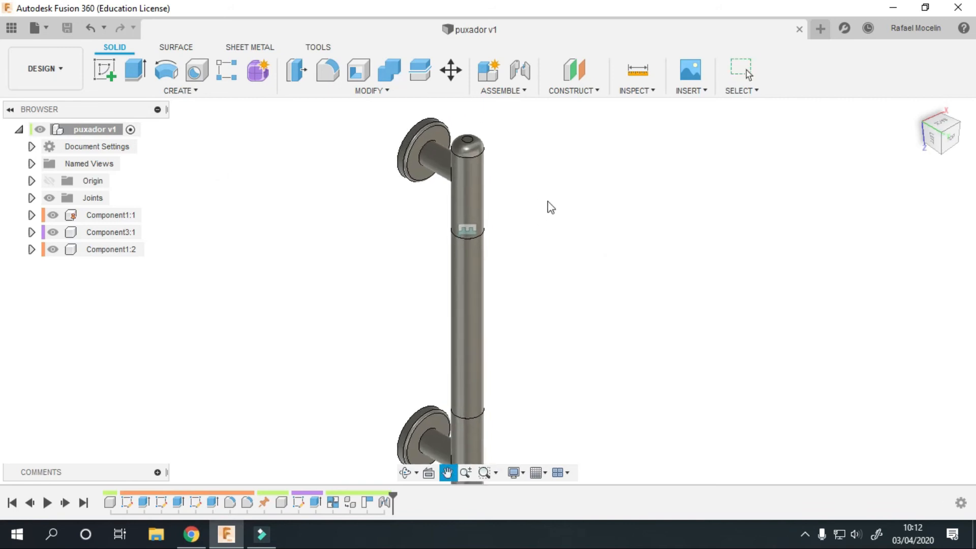
- Compare the two occurrences of Component1 by highlighting each one in the handrail assembly
{"action": "left_click", "coordinate": [83, 131]}
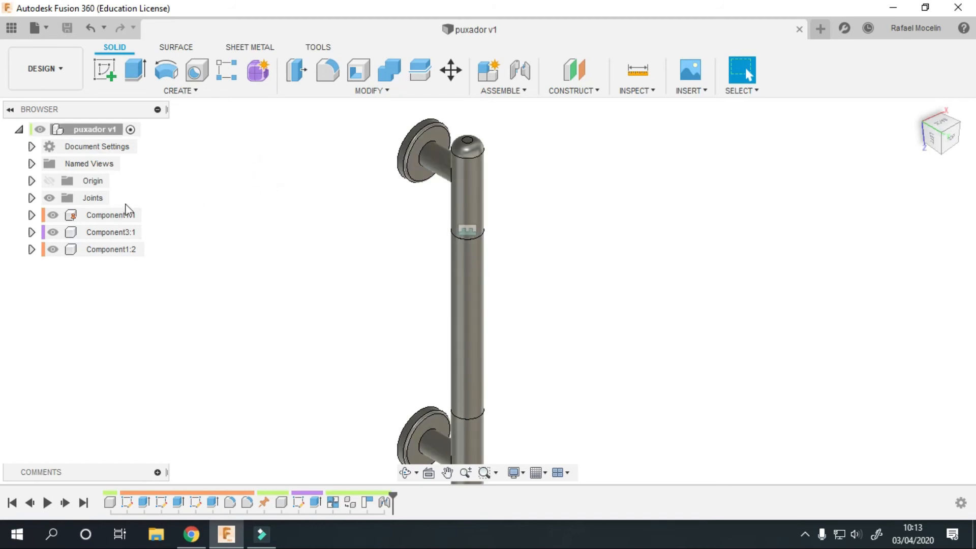
{"action": "left_click", "coordinate": [87, 215]}
{"action": "left_click", "coordinate": [295, 231]}
{"action": "middle_click_drag", "start_coordinate": [329, 232], "coordinate": [319, 248]}
{"action": "scroll", "coordinate": [324, 248], "scroll_direction": "up", "scroll_amount": 1}
{"action": "left_click", "coordinate": [121, 218]}
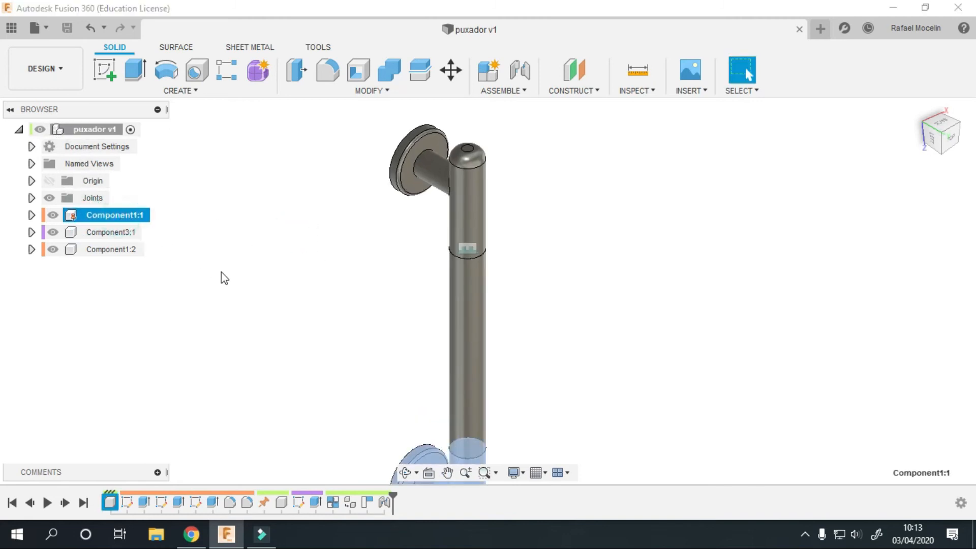
{"action": "middle_click_drag", "start_coordinate": [240, 328], "coordinate": [232, 240]}
{"action": "mouse_move", "coordinate": [133, 215]}
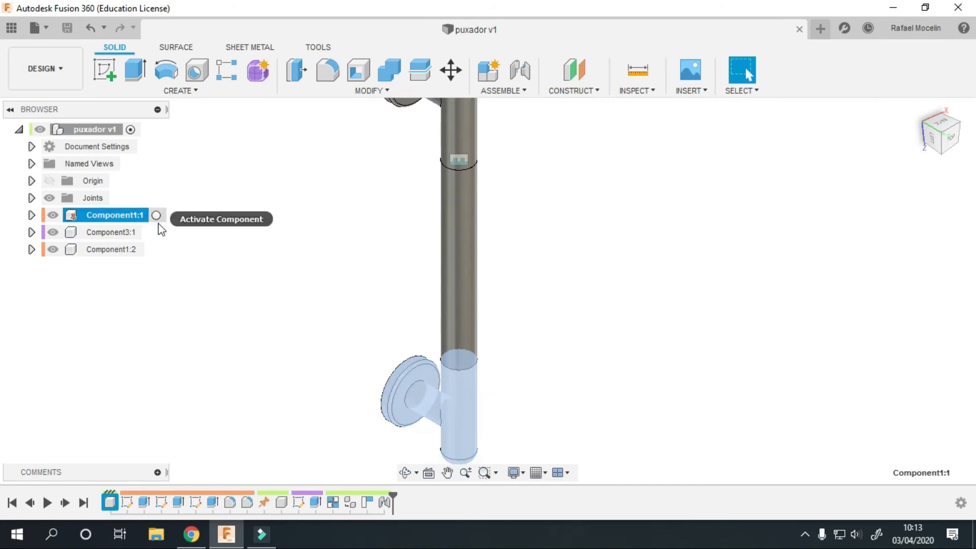
{"action": "left_click", "coordinate": [239, 243]}
{"action": "middle_click_drag", "start_coordinate": [239, 243], "coordinate": [230, 266]}
{"action": "left_click", "coordinate": [133, 255]}
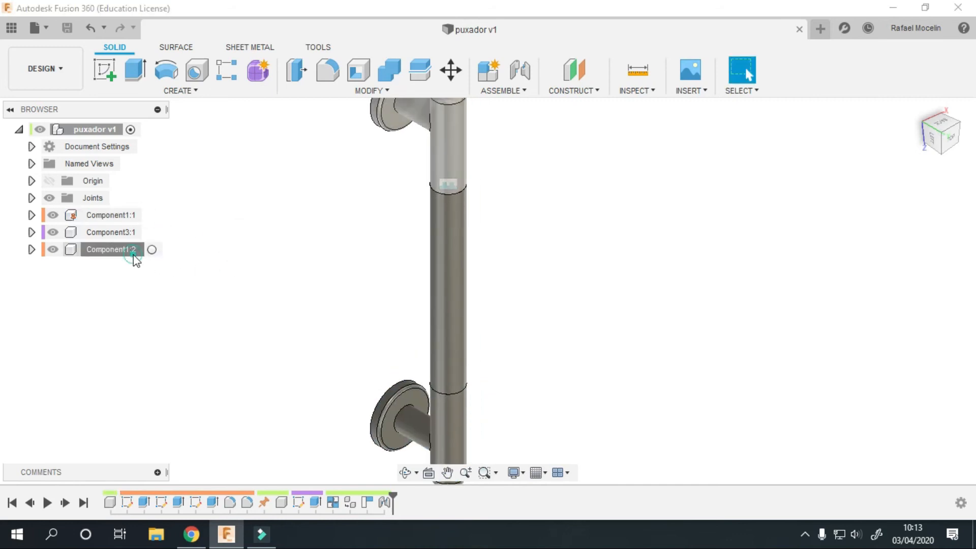
{"action": "scroll", "coordinate": [243, 298], "scroll_direction": "down", "scroll_amount": 1}
{"action": "middle_click_drag", "start_coordinate": [243, 299], "coordinate": [239, 294]}
{"action": "scroll", "coordinate": [239, 292], "scroll_direction": "down", "scroll_amount": 1}
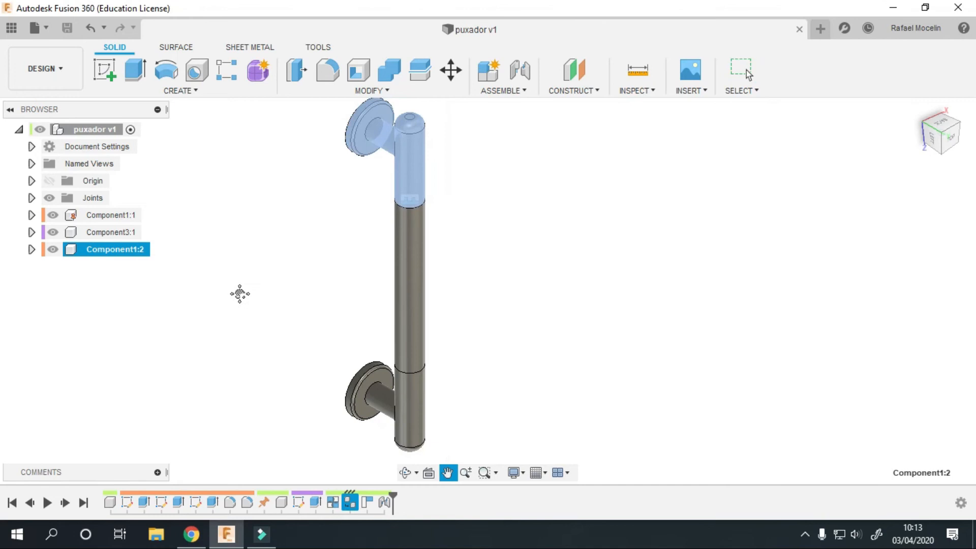
{"action": "left_click", "coordinate": [241, 294]}
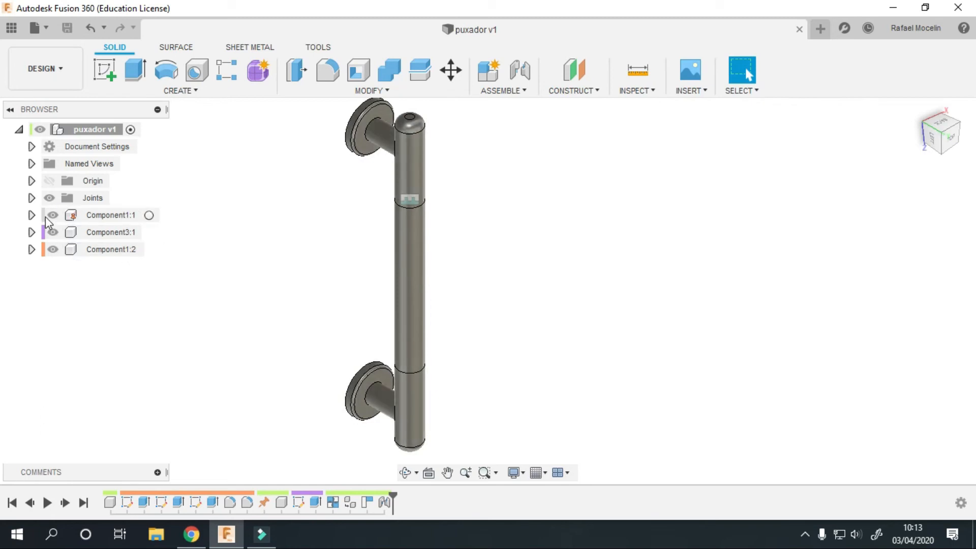
- Activate Component1:1 and slightly shorten its vertical tube by editing the tube's extrusion
{"action": "left_click", "coordinate": [133, 215]}
{"action": "left_click", "coordinate": [157, 218]}
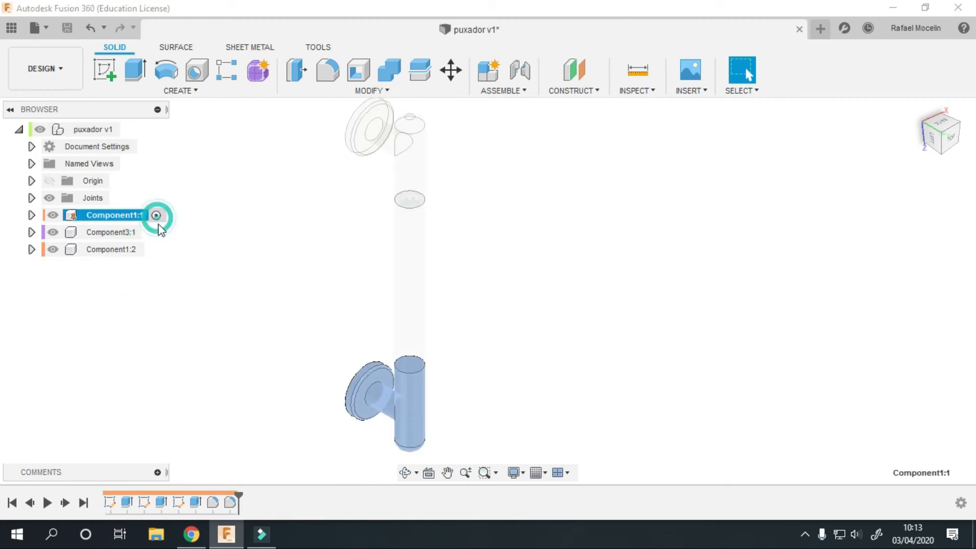
{"action": "left_click", "coordinate": [242, 273]}
{"action": "scroll", "coordinate": [260, 303], "scroll_direction": "up", "scroll_amount": 1}
{"action": "middle_click_drag", "start_coordinate": [304, 324], "coordinate": [270, 228]}
{"action": "scroll", "coordinate": [315, 262], "scroll_direction": "up", "scroll_amount": 2}
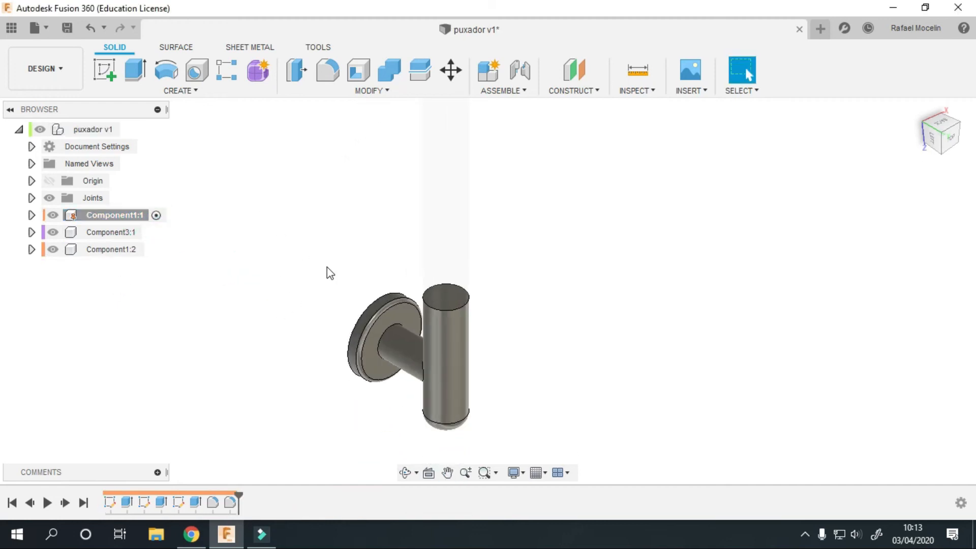
{"action": "left_click", "coordinate": [195, 504]}
{"action": "right_click", "coordinate": [196, 504]}
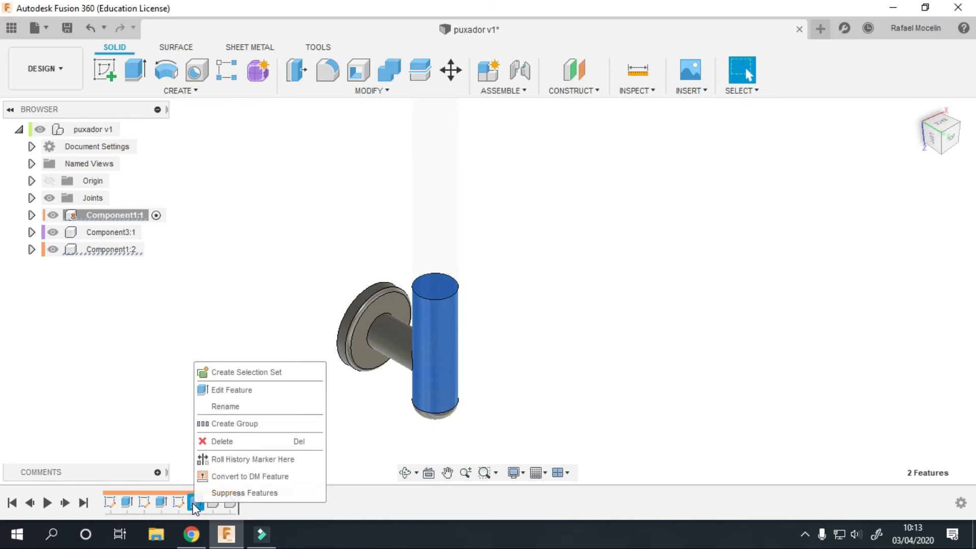
{"action": "left_click", "coordinate": [224, 390]}
{"action": "mouse_move", "coordinate": [435, 278]}
{"action": "left_mouse_down"}
{"action": "mouse_move", "coordinate": [435, 308]}
{"action": "mouse_move", "coordinate": [435, 283]}
{"action": "left_mouse_up"}
{"action": "key", "text": "Return"}
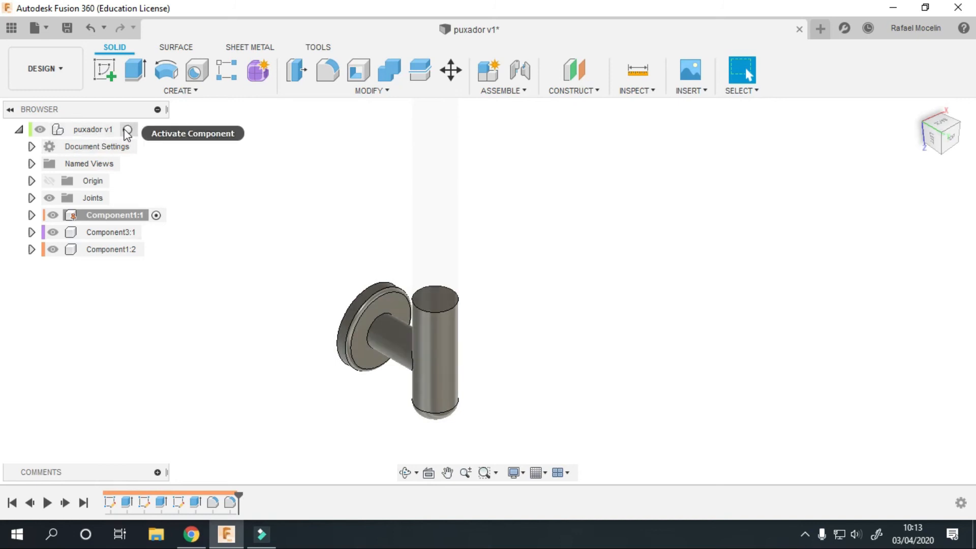
- Reactivate the whole puxador assembly and examine how the tube edit affects both bracket occurrences
{"action": "left_click", "coordinate": [131, 129]}
{"action": "scroll", "coordinate": [284, 248], "scroll_direction": "down", "scroll_amount": 2}
{"action": "left_click", "coordinate": [292, 243]}
{"action": "scroll", "coordinate": [292, 244], "scroll_direction": "down", "scroll_amount": 1}
{"action": "middle_click_drag", "start_coordinate": [295, 245], "coordinate": [308, 300]}
{"action": "middle_click_drag", "start_coordinate": [324, 290], "coordinate": [360, 254], "text": "shift"}
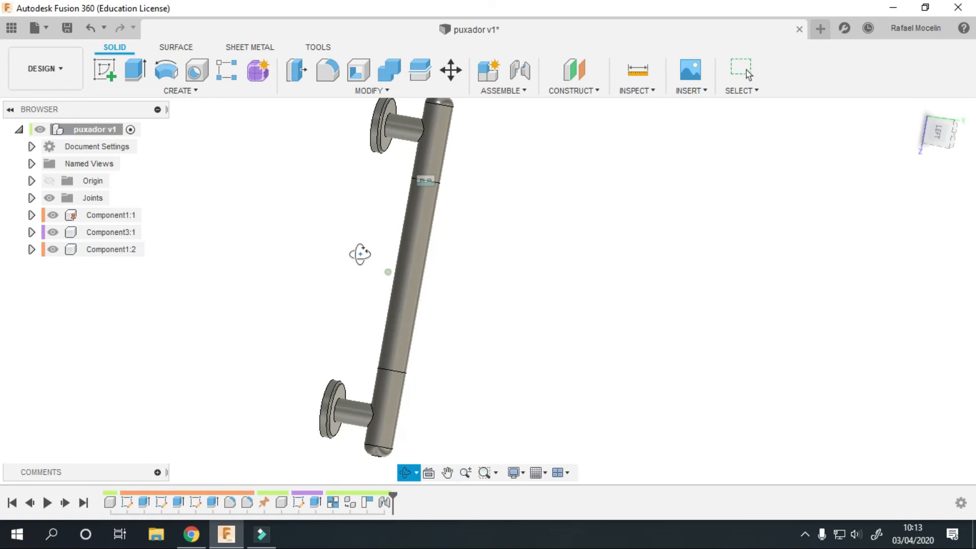
{"action": "key", "text": "Escape"}
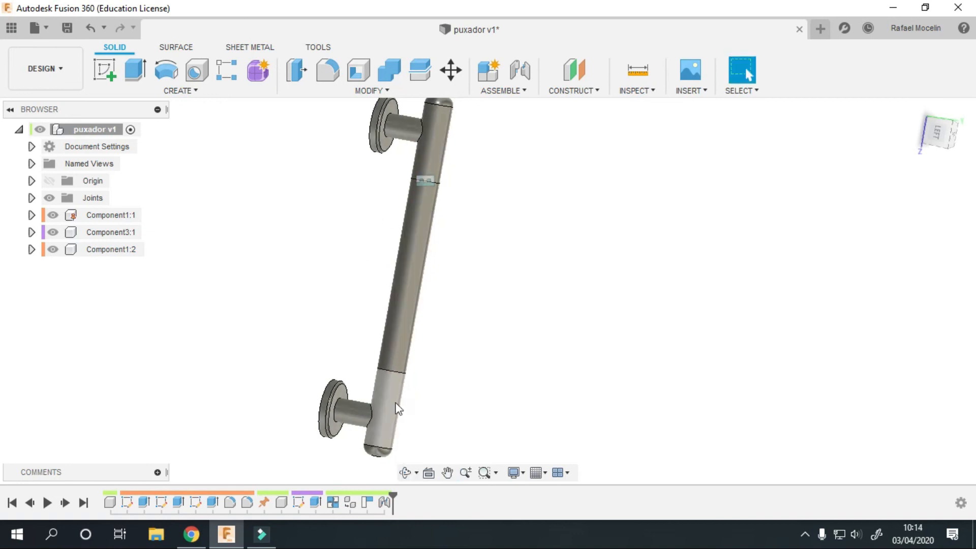
{"action": "left_click", "coordinate": [114, 215]}
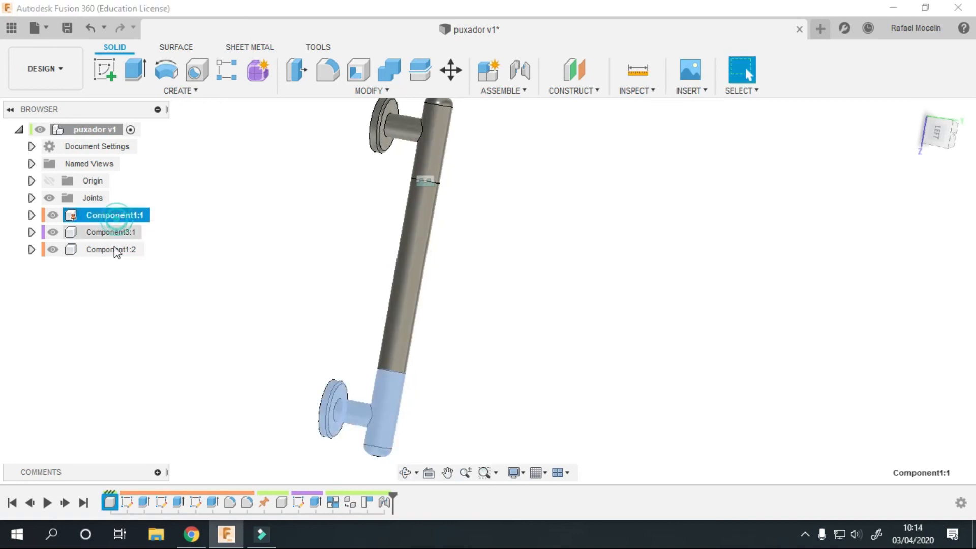
{"action": "left_click", "coordinate": [115, 249]}
{"action": "left_click", "coordinate": [245, 320]}
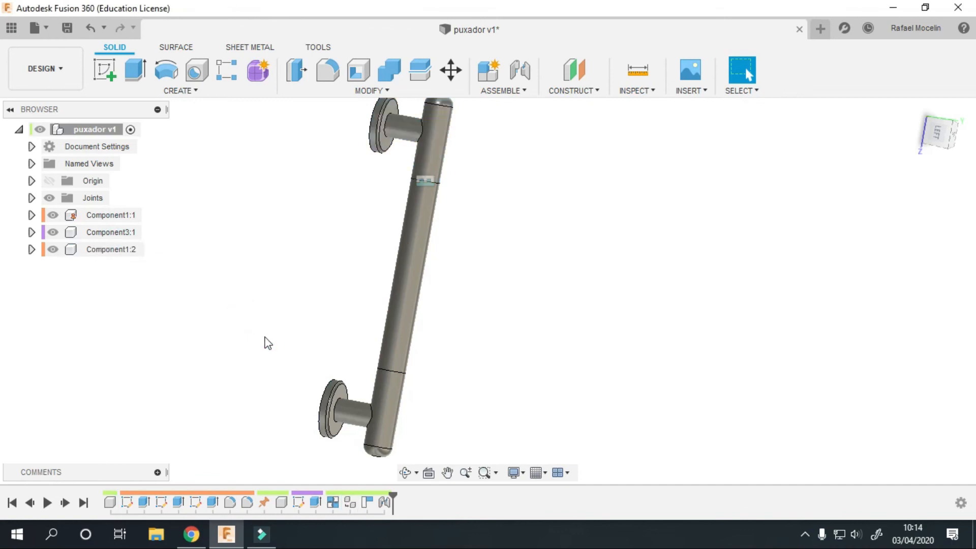
{"action": "left_click_drag", "start_coordinate": [423, 365], "coordinate": [465, 388]}
{"action": "middle_click_drag", "start_coordinate": [477, 150], "coordinate": [477, 165]}
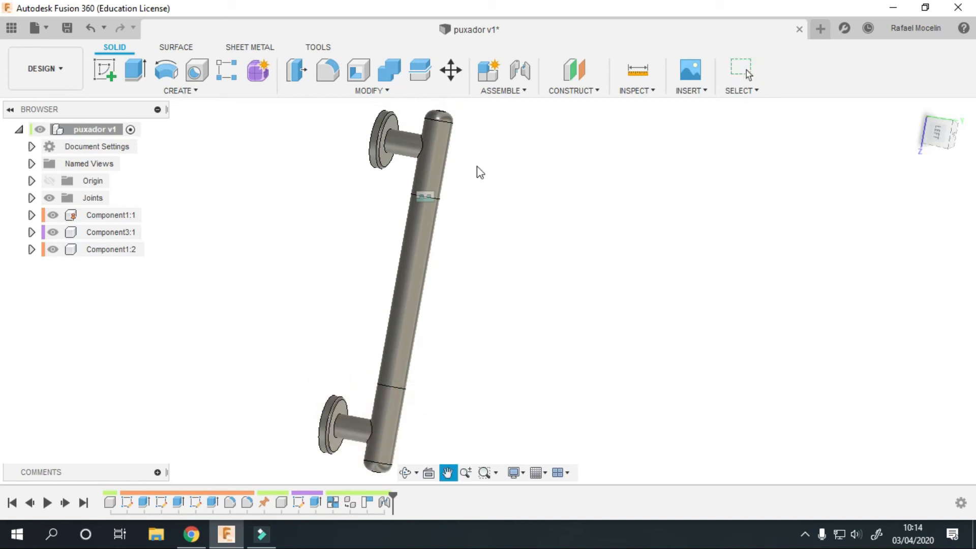
- Activate Component1:2 and delete the fillet that rounds the end of its vertical tube
{"action": "left_click", "coordinate": [156, 249]}
{"action": "left_click", "coordinate": [300, 272]}
{"action": "middle_click_drag", "start_coordinate": [393, 200], "coordinate": [371, 279]}
{"action": "scroll", "coordinate": [370, 280], "scroll_direction": "up", "scroll_amount": 3}
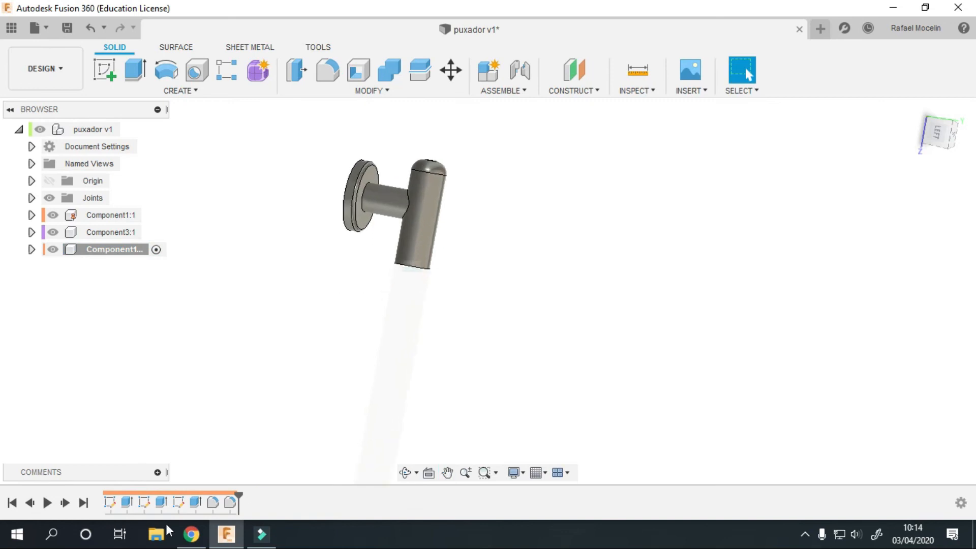
{"action": "left_click", "coordinate": [231, 503]}
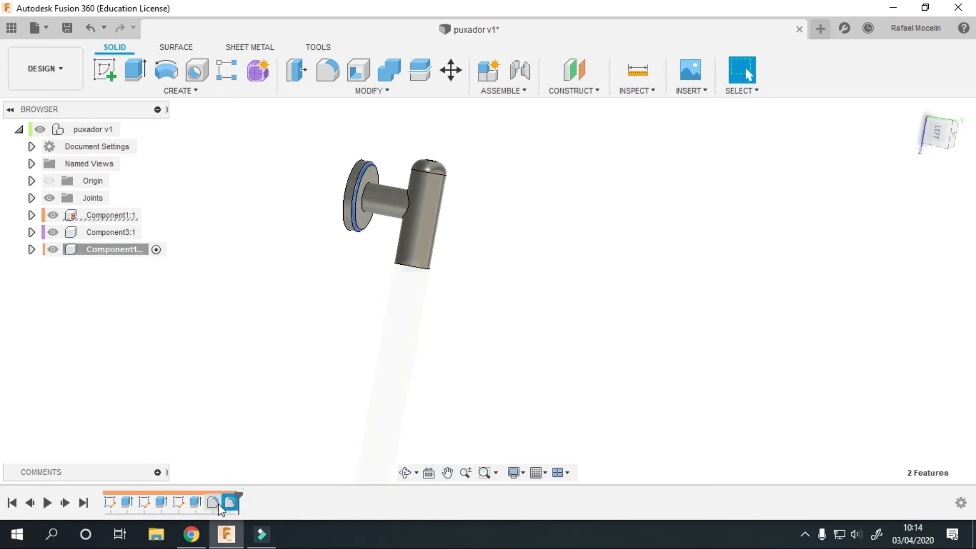
{"action": "double_click", "coordinate": [213, 505]}
{"action": "left_click", "coordinate": [258, 415]}
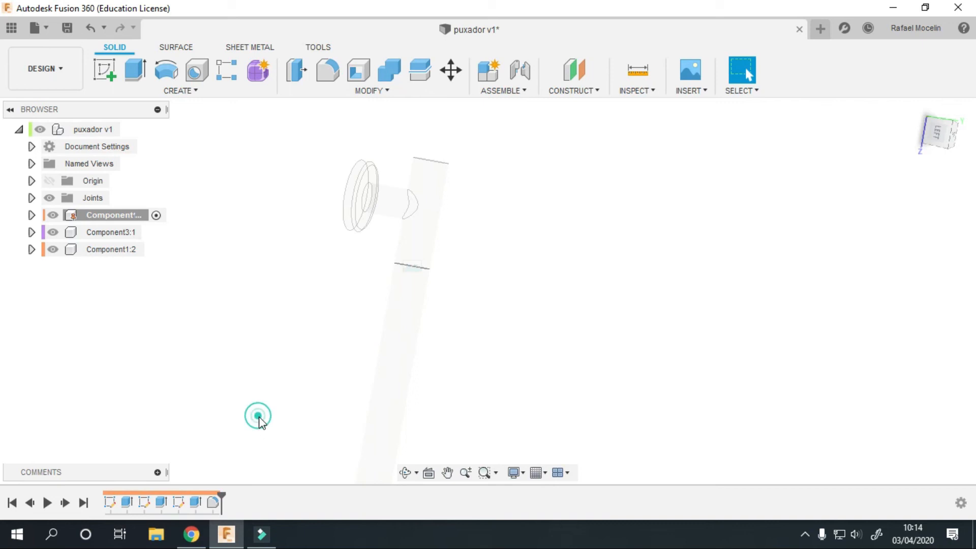
- Reactivate the whole puxador assembly and hide its joint symbols
{"action": "left_click", "coordinate": [129, 129]}
{"action": "left_click", "coordinate": [218, 201]}
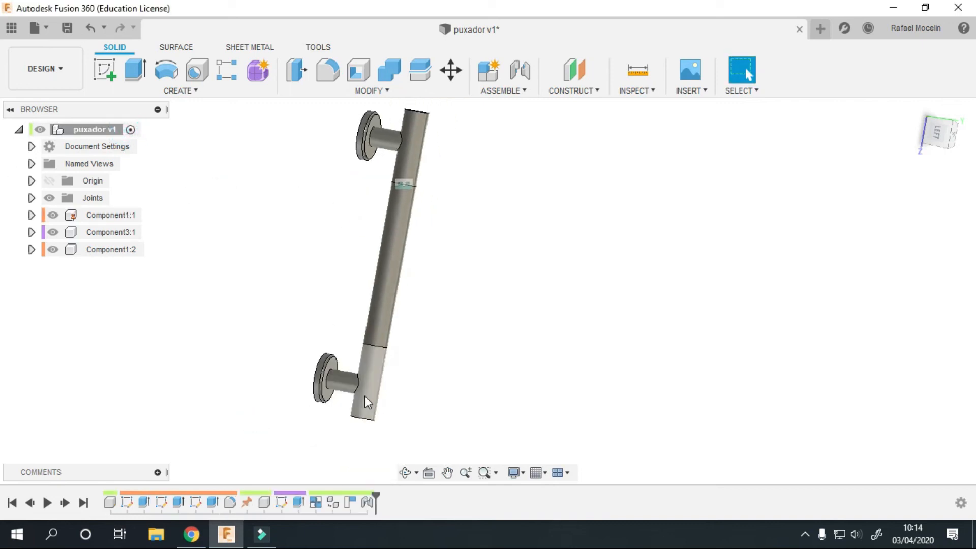
{"action": "middle_click_drag", "start_coordinate": [444, 338], "coordinate": [303, 338], "text": "shift"}
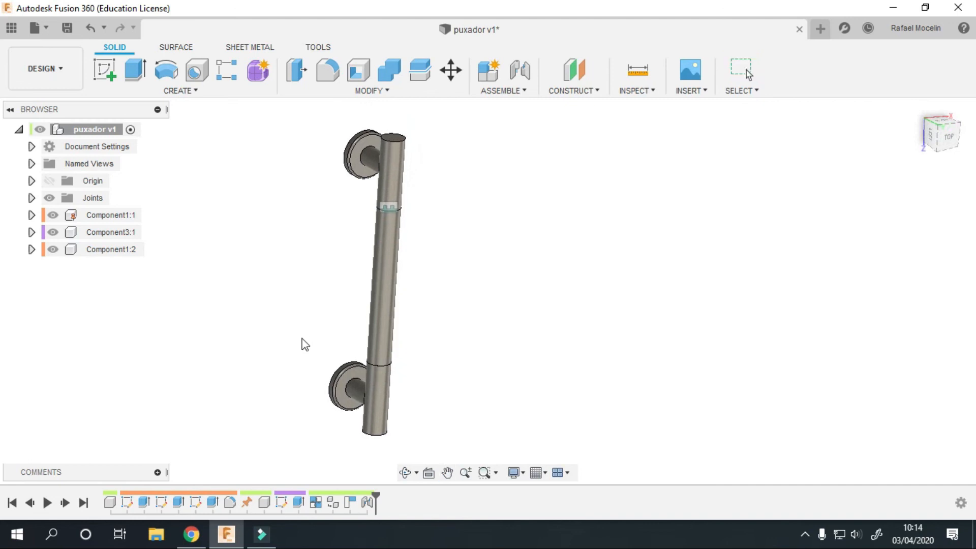
{"action": "left_click", "coordinate": [49, 197]}
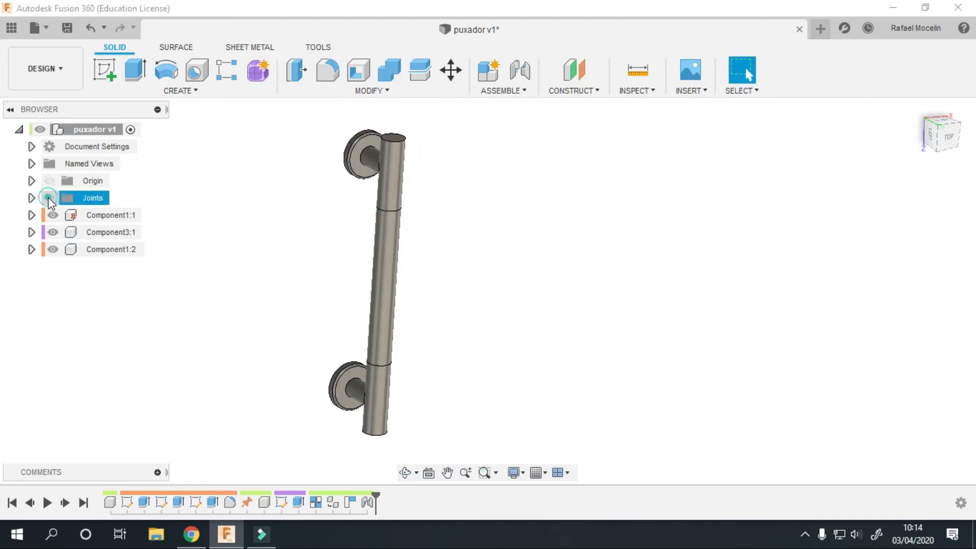
{"action": "mouse_move", "coordinate": [257, 257]}
{"action": "middle_mouse_down"}
{"action": "mouse_move", "coordinate": [228, 241]}
{"action": "mouse_move", "coordinate": [404, 263]}
{"action": "middle_mouse_up"}
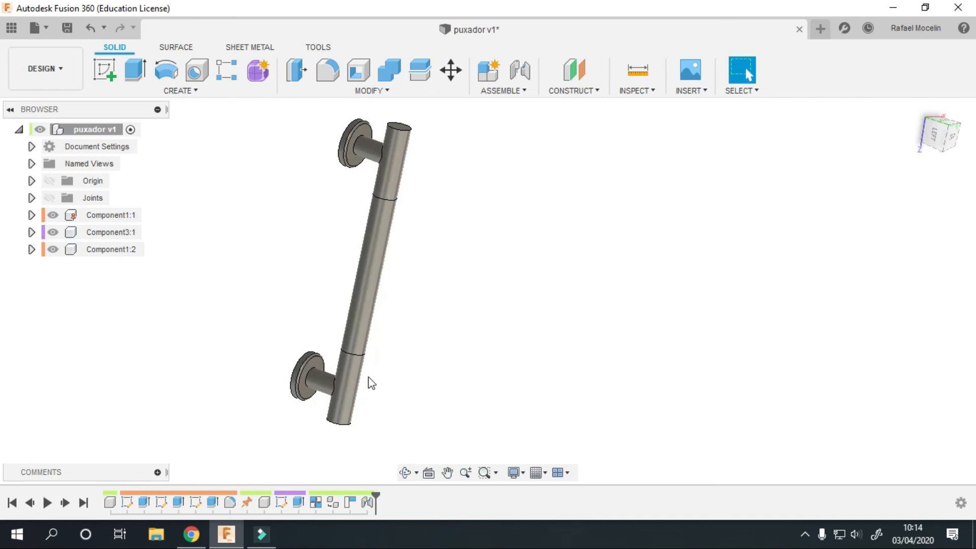
{"action": "left_click", "coordinate": [115, 219]}
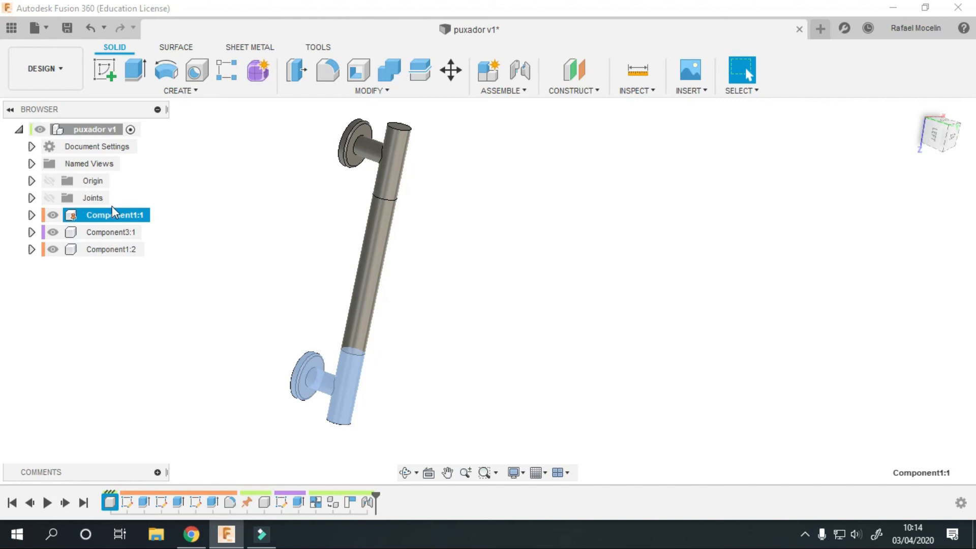
{"action": "right_click", "coordinate": [115, 216]}
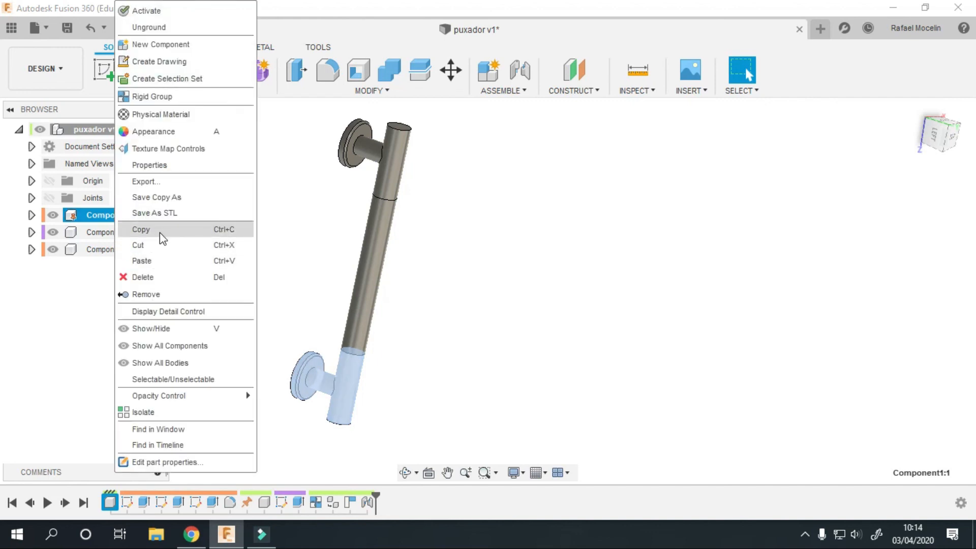
{"action": "left_click", "coordinate": [160, 233]}
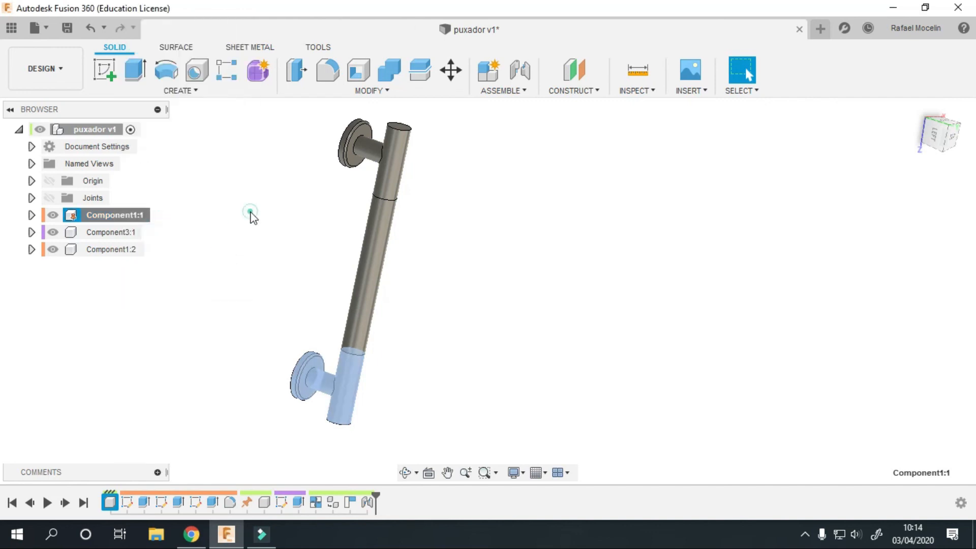
{"action": "left_click", "coordinate": [93, 131]}
{"action": "right_click", "coordinate": [78, 132]}
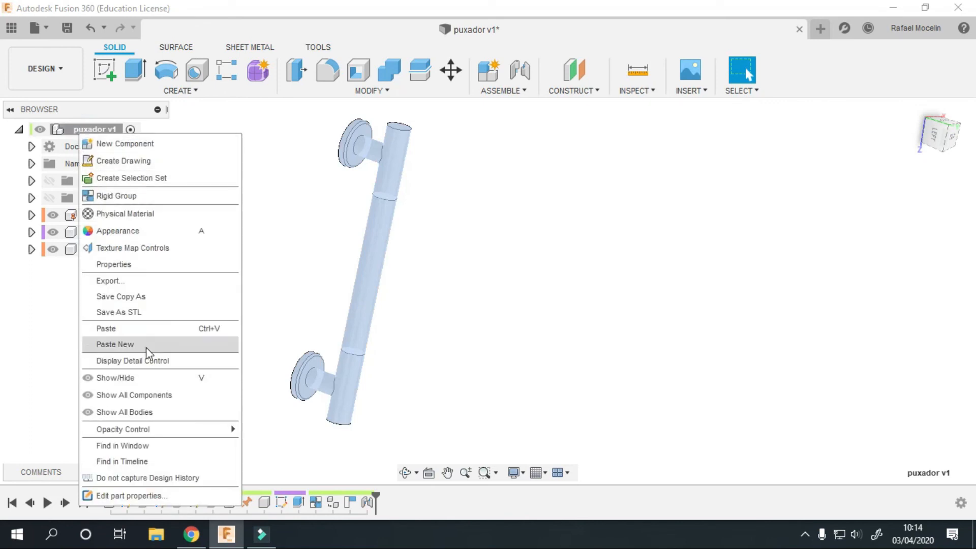
{"action": "left_click", "coordinate": [28, 341]}
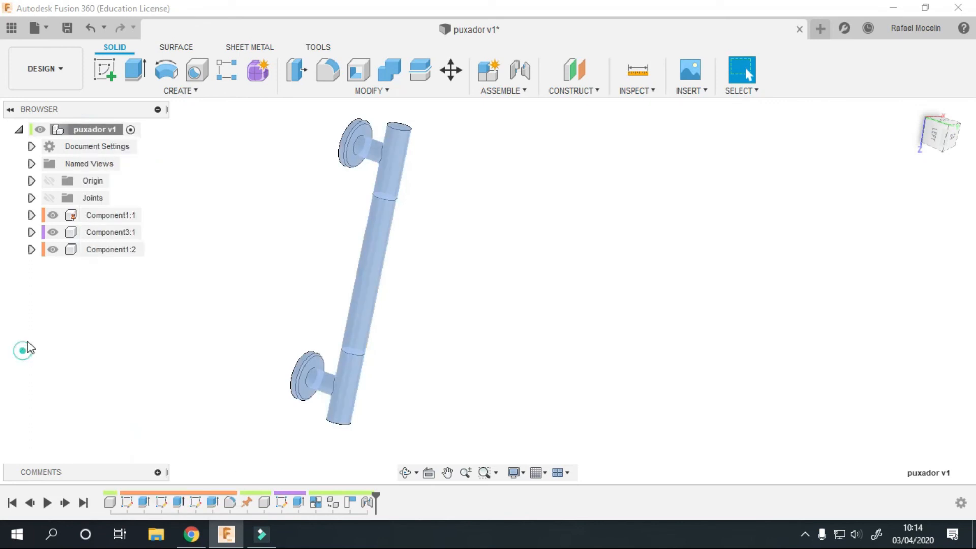
- Copy Component1:1 and paste it into the puxador assembly as a new, independent component with Paste New
{"action": "right_click", "coordinate": [99, 216]}
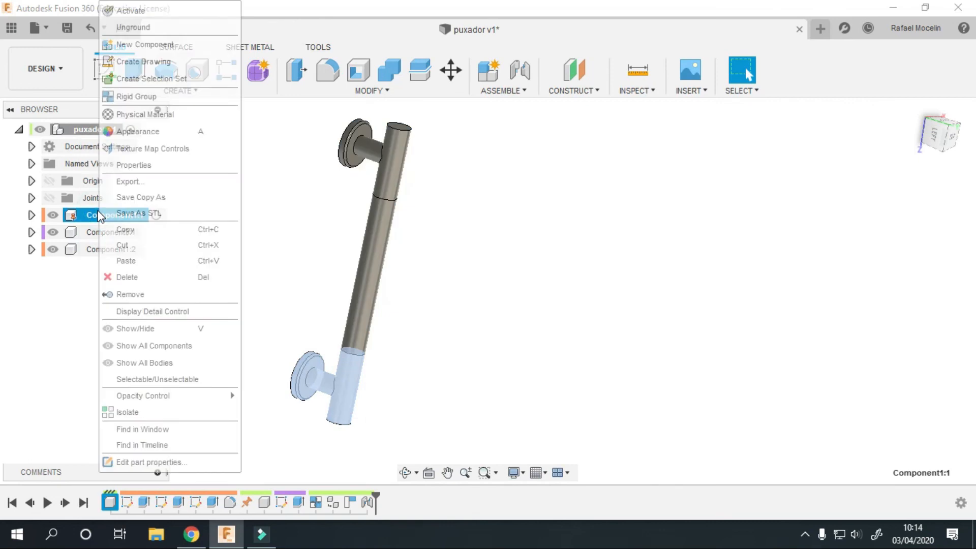
{"action": "left_click", "coordinate": [143, 233]}
{"action": "left_click", "coordinate": [59, 132]}
{"action": "right_click", "coordinate": [59, 131]}
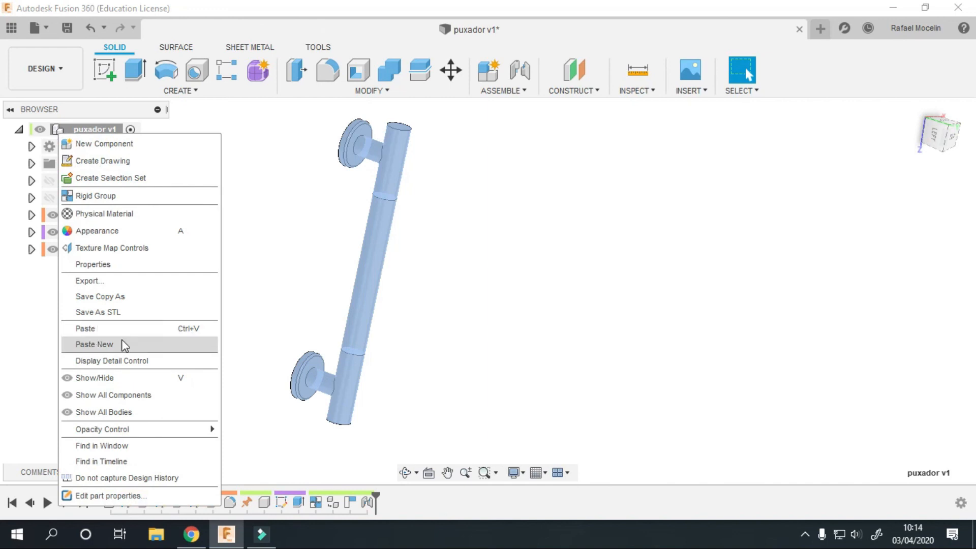
{"action": "left_click", "coordinate": [121, 340]}
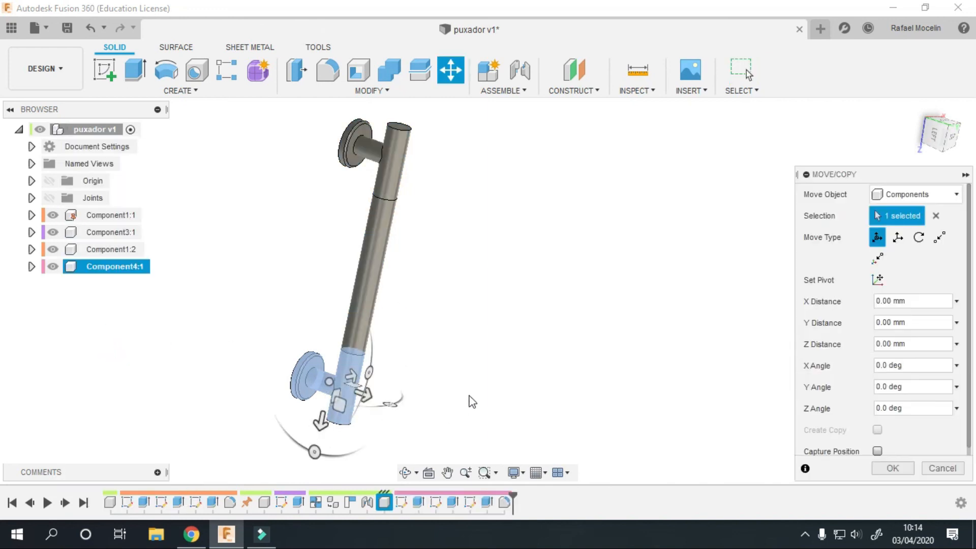
- Move the pasted bracket -75 mm along X, beside the handrail's lower bracket, and highlight it briefly to identify it
{"action": "left_click_drag", "start_coordinate": [361, 376], "coordinate": [340, 374]}
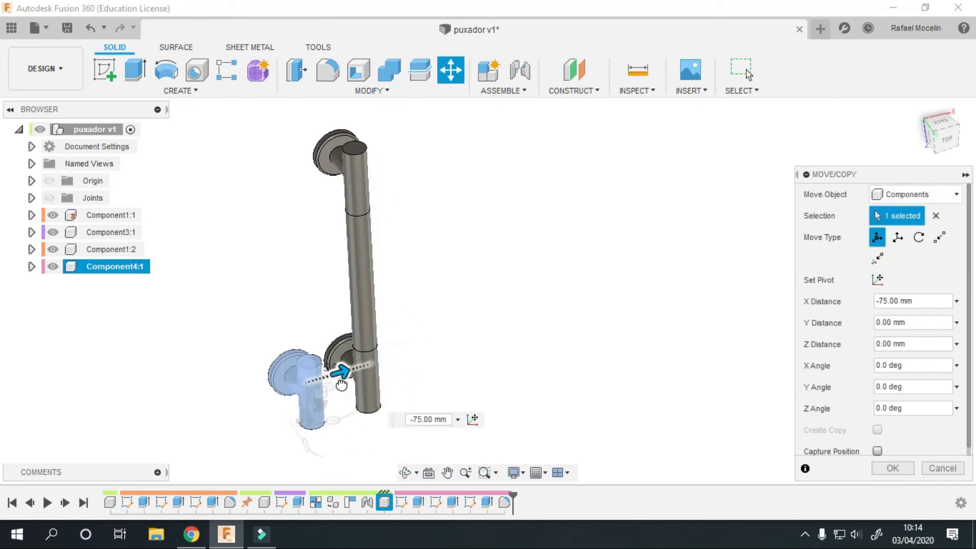
{"action": "key", "text": "Return"}
{"action": "scroll", "coordinate": [193, 343], "scroll_direction": "up", "scroll_amount": 2}
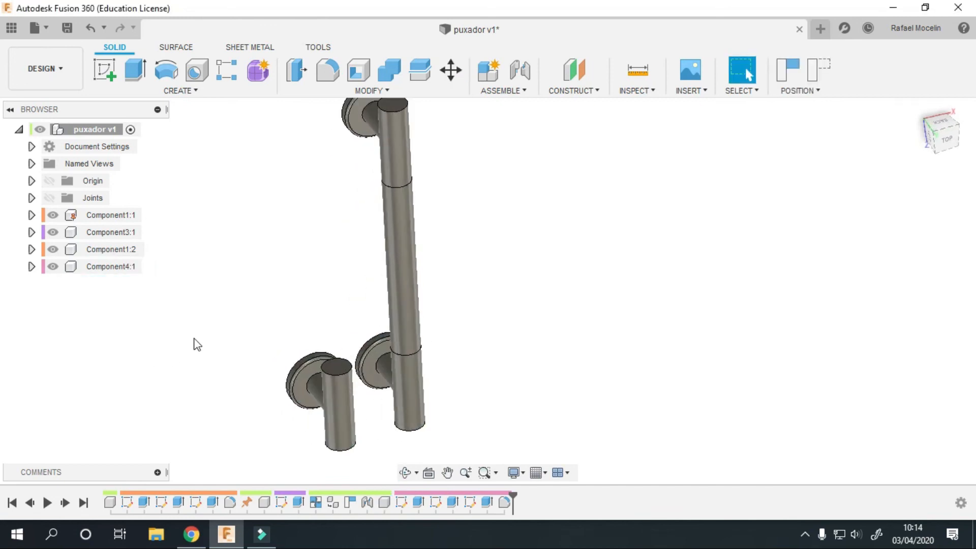
{"action": "left_click", "coordinate": [126, 267]}
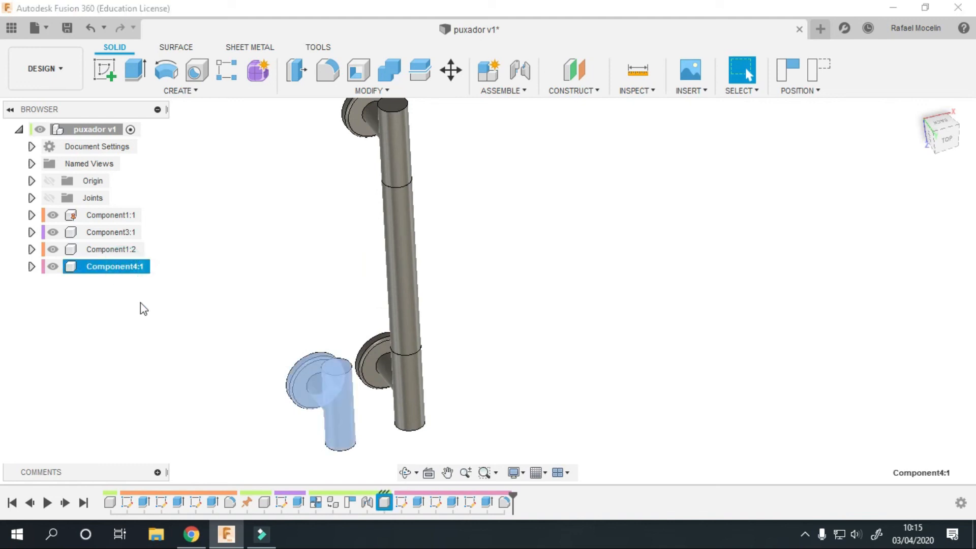
{"action": "left_click", "coordinate": [140, 303]}
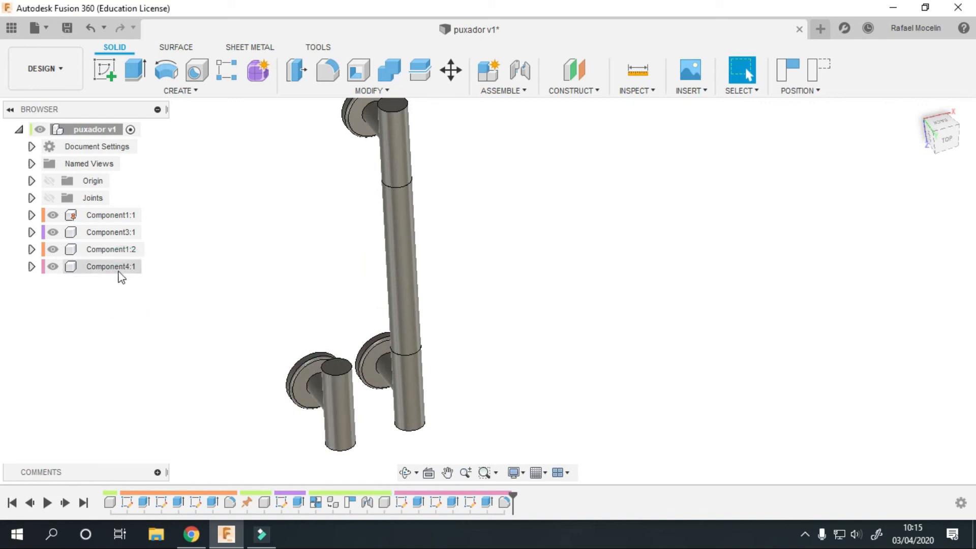
{"action": "left_click", "coordinate": [155, 329]}
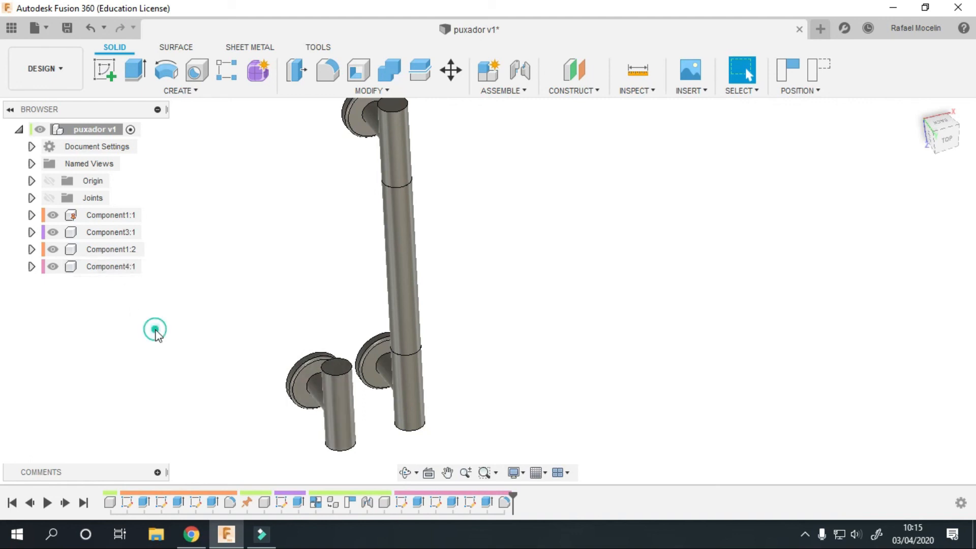
- Activate Component4:1 and lengthen its vertical tube upward by extending Side 1 of the tube's two-sided extrusion
{"action": "middle_click_drag", "start_coordinate": [237, 324], "coordinate": [229, 285]}
{"action": "scroll", "coordinate": [229, 283], "scroll_direction": "up", "scroll_amount": 2}
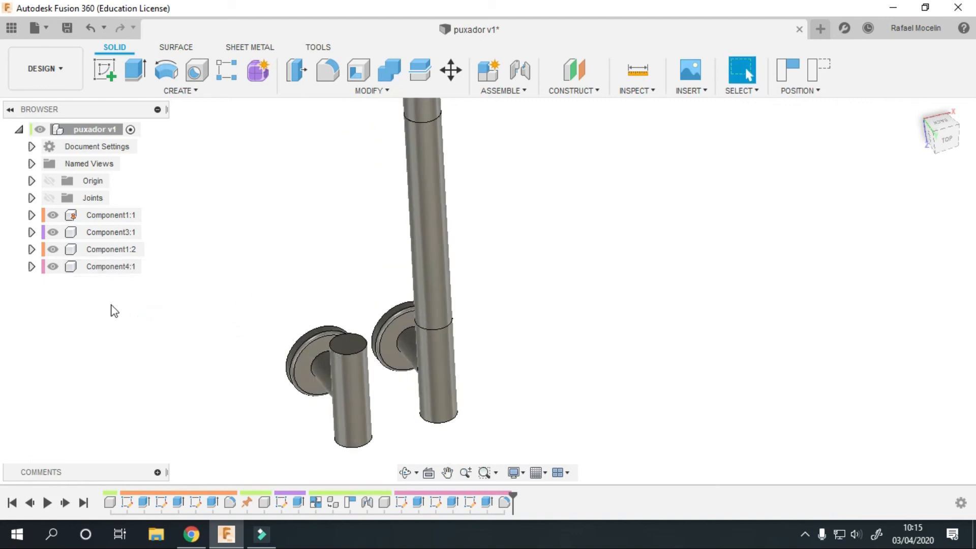
{"action": "left_click", "coordinate": [97, 267]}
{"action": "left_click", "coordinate": [203, 360]}
{"action": "left_click", "coordinate": [127, 267]}
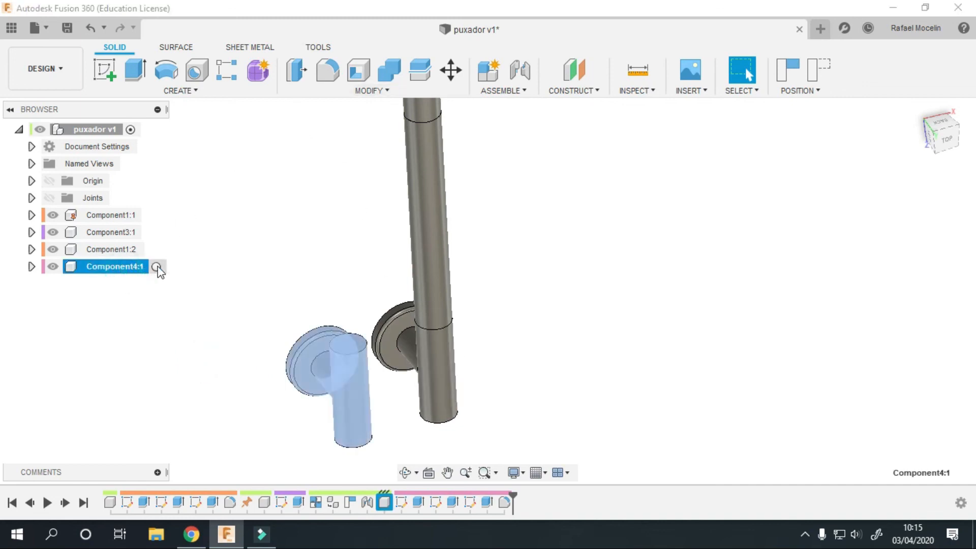
{"action": "left_click", "coordinate": [156, 267]}
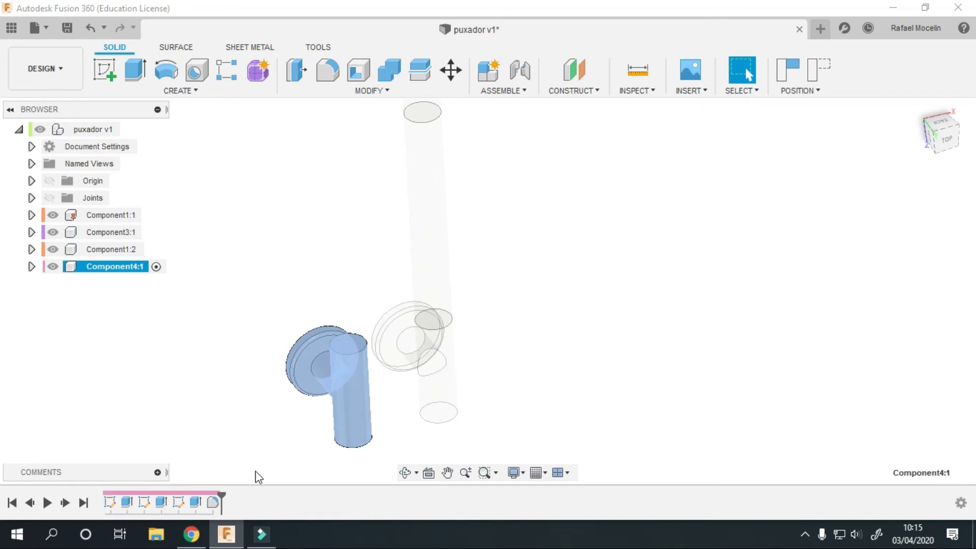
{"action": "double_click", "coordinate": [197, 502]}
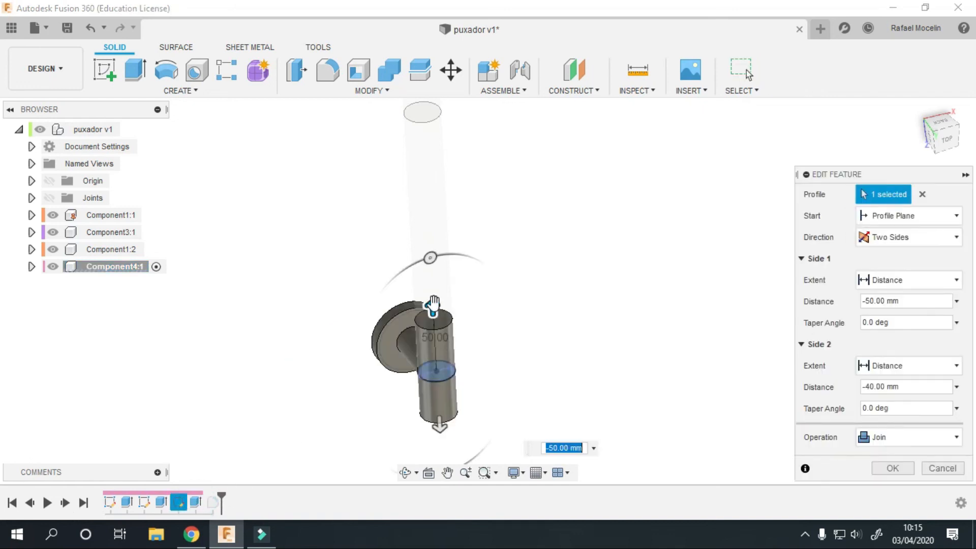
{"action": "left_click_drag", "start_coordinate": [428, 295], "coordinate": [421, 268]}
{"action": "key", "text": "Return"}
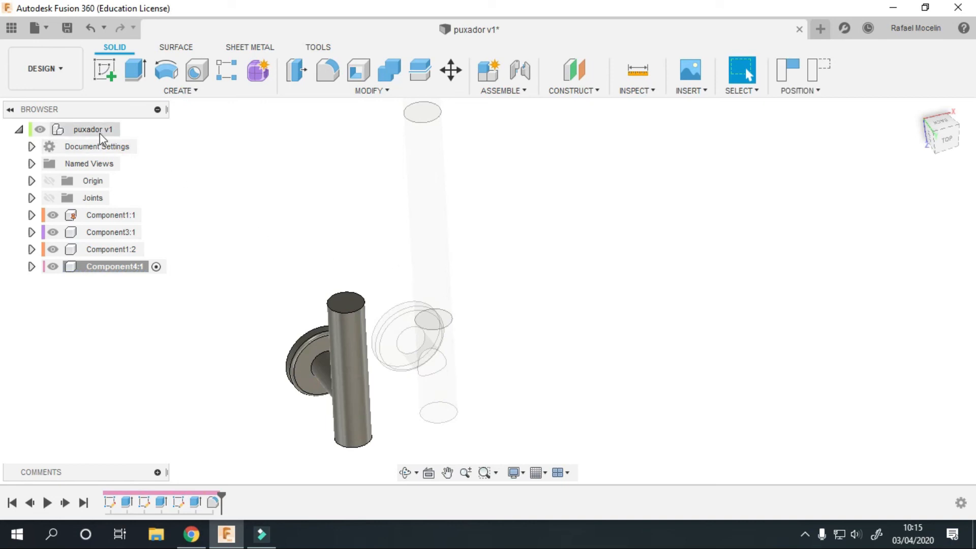
- Reactivate the whole puxador assembly and compare the lengthened independent bracket with the handrail's linked brackets from the top
{"action": "left_click", "coordinate": [131, 130]}
{"action": "middle_click_drag", "start_coordinate": [315, 245], "coordinate": [407, 163], "text": "shift"}
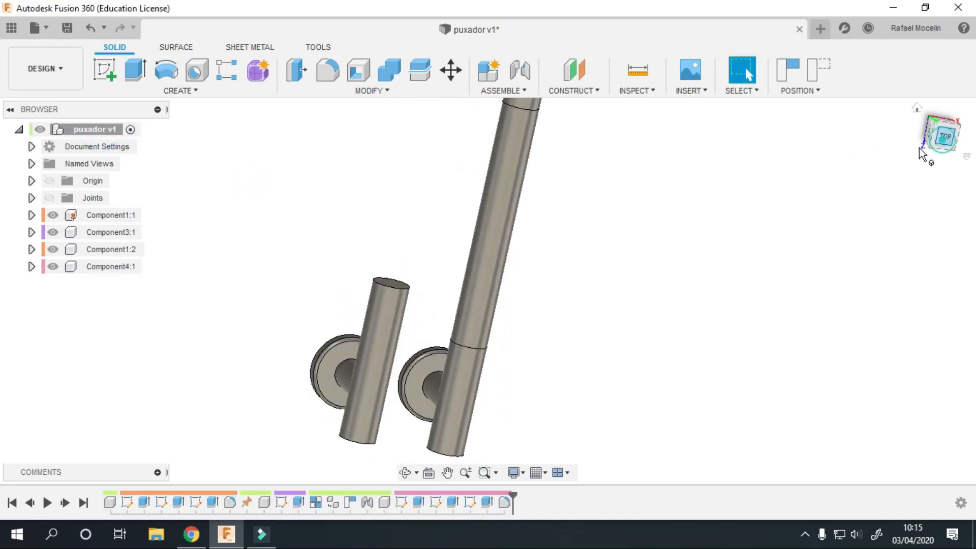
{"action": "left_click", "coordinate": [943, 143]}
{"action": "scroll", "coordinate": [655, 208], "scroll_direction": "down", "scroll_amount": 5}
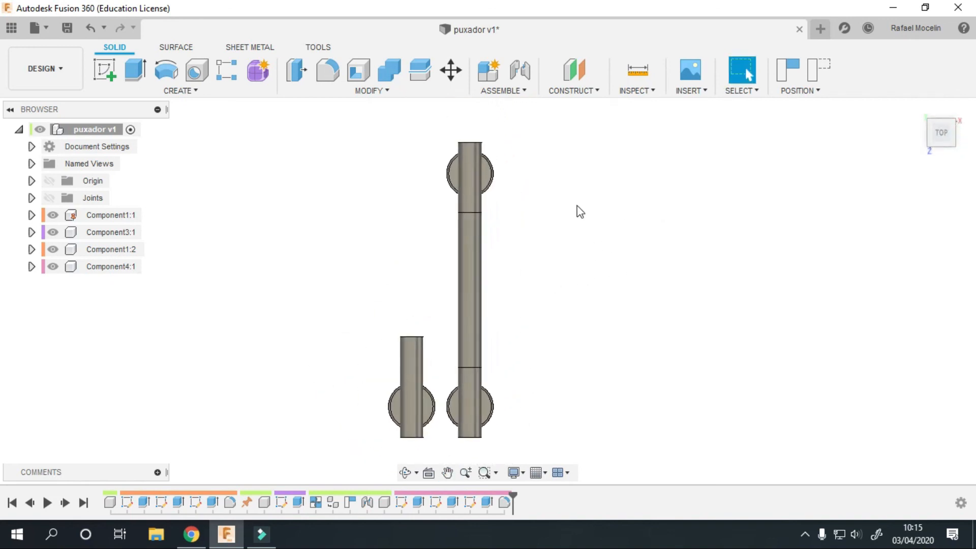
- Delete the independent bracket Component4:1 from the puxador assembly
{"action": "left_click", "coordinate": [130, 266]}
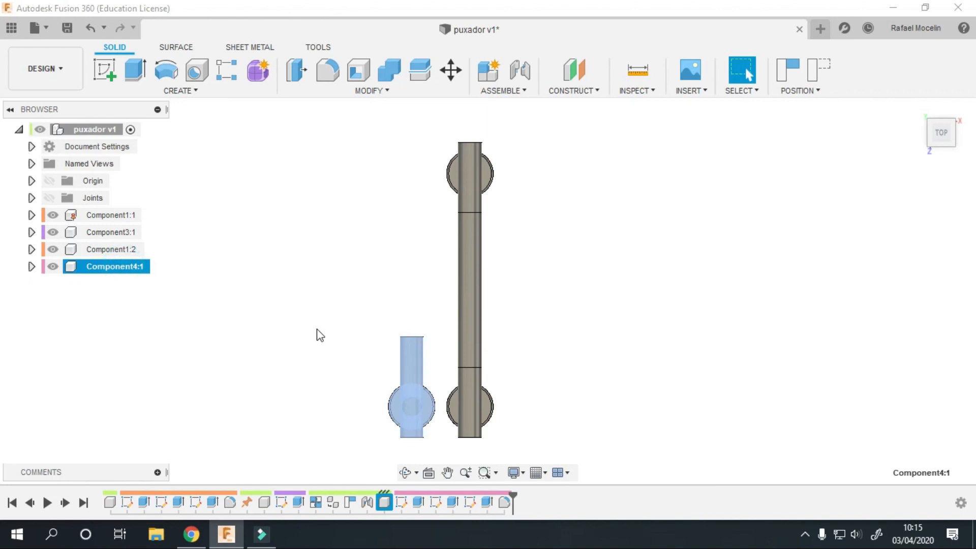
{"action": "key", "text": "Delete"}
{"action": "left_click", "coordinate": [438, 293]}
{"action": "middle_click_drag", "start_coordinate": [433, 301], "coordinate": [411, 327]}
{"action": "scroll", "coordinate": [400, 322], "scroll_direction": "down", "scroll_amount": 1}
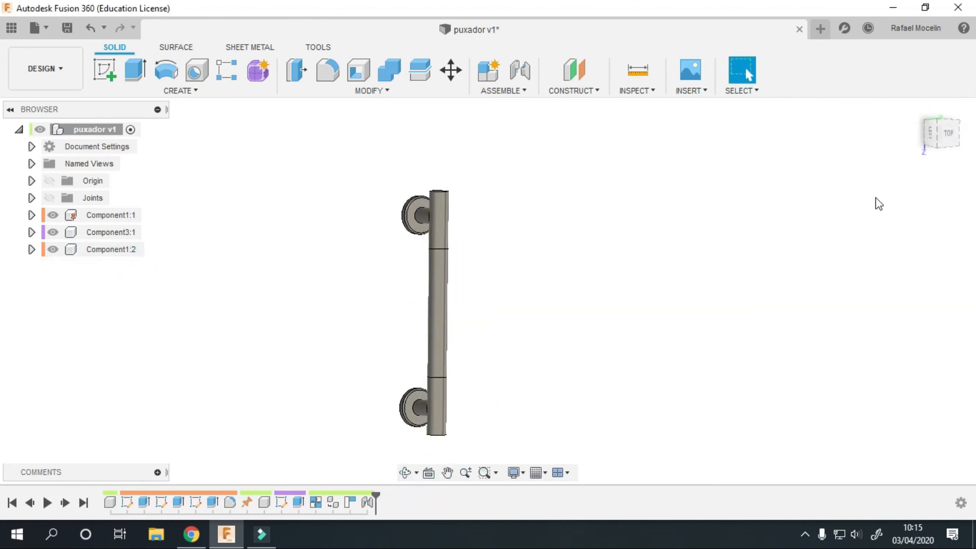
- Save the puxador handrail as a new version with the description "User Saved"
{"action": "left_click", "coordinate": [940, 124]}
{"action": "left_click", "coordinate": [943, 128]}
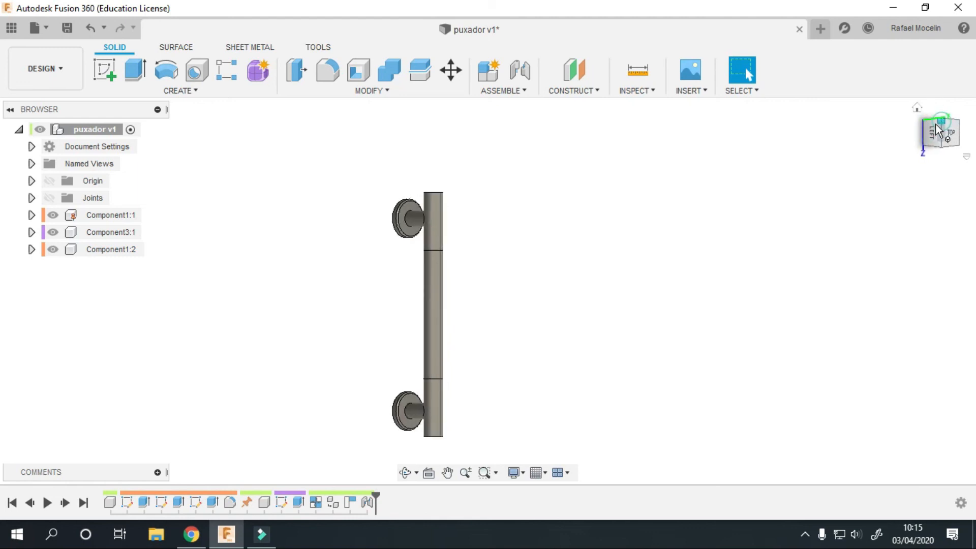
{"action": "key", "text": "ctrl+s"}
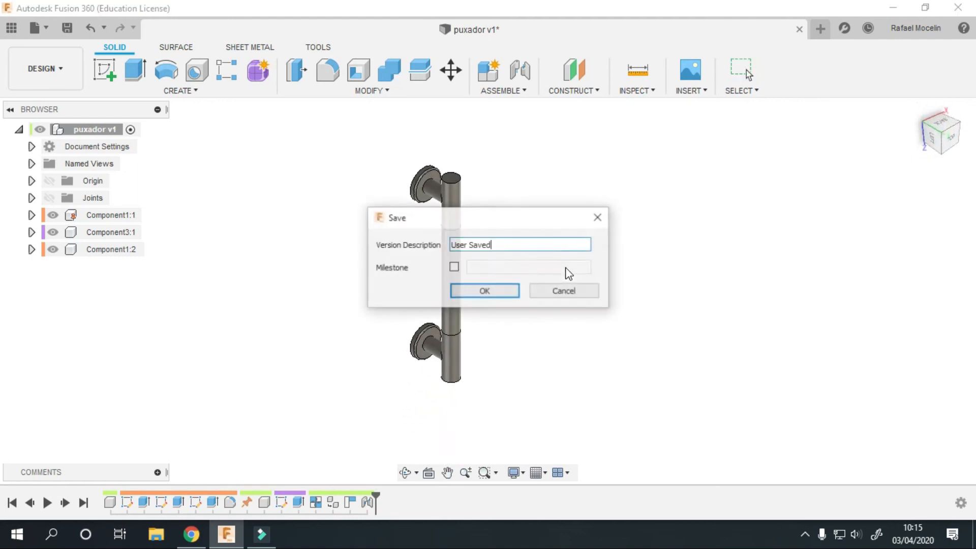
{"action": "key", "text": "Return"}
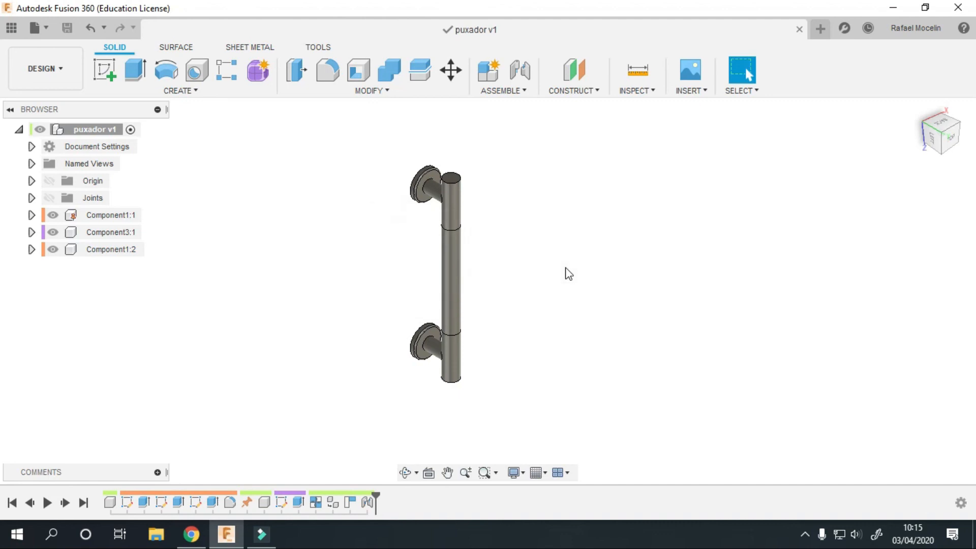